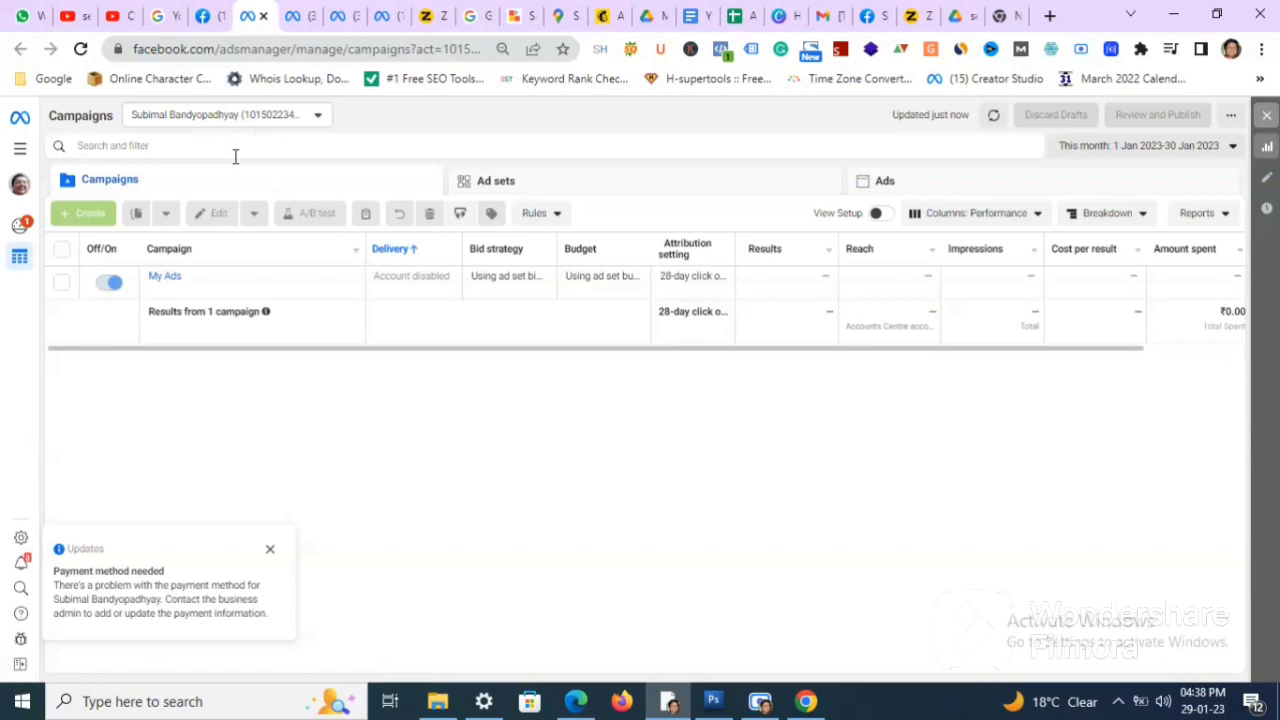
Dismiss the payment method notice and switch to the RASKIT INFRASTRUCTURE ad account under oopsroopscreativitymatters.
{"action": "left_click", "coordinate": [270, 549]}
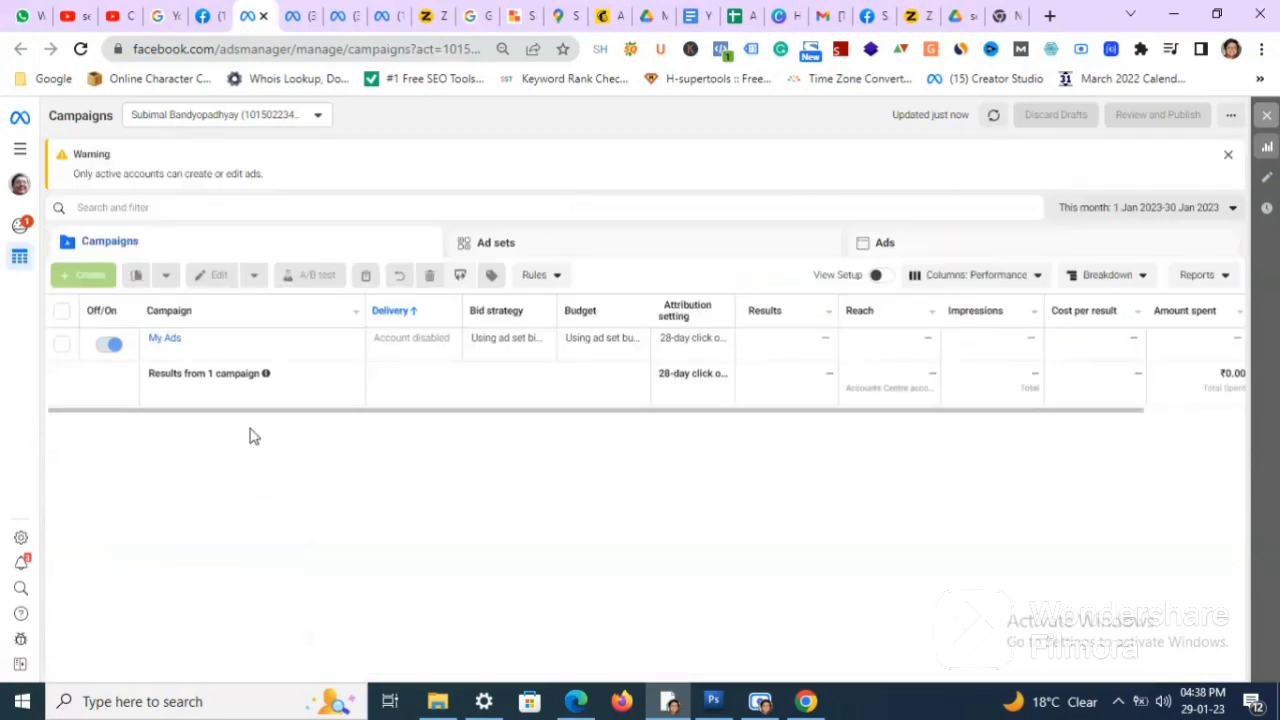
{"action": "left_click", "coordinate": [316, 119]}
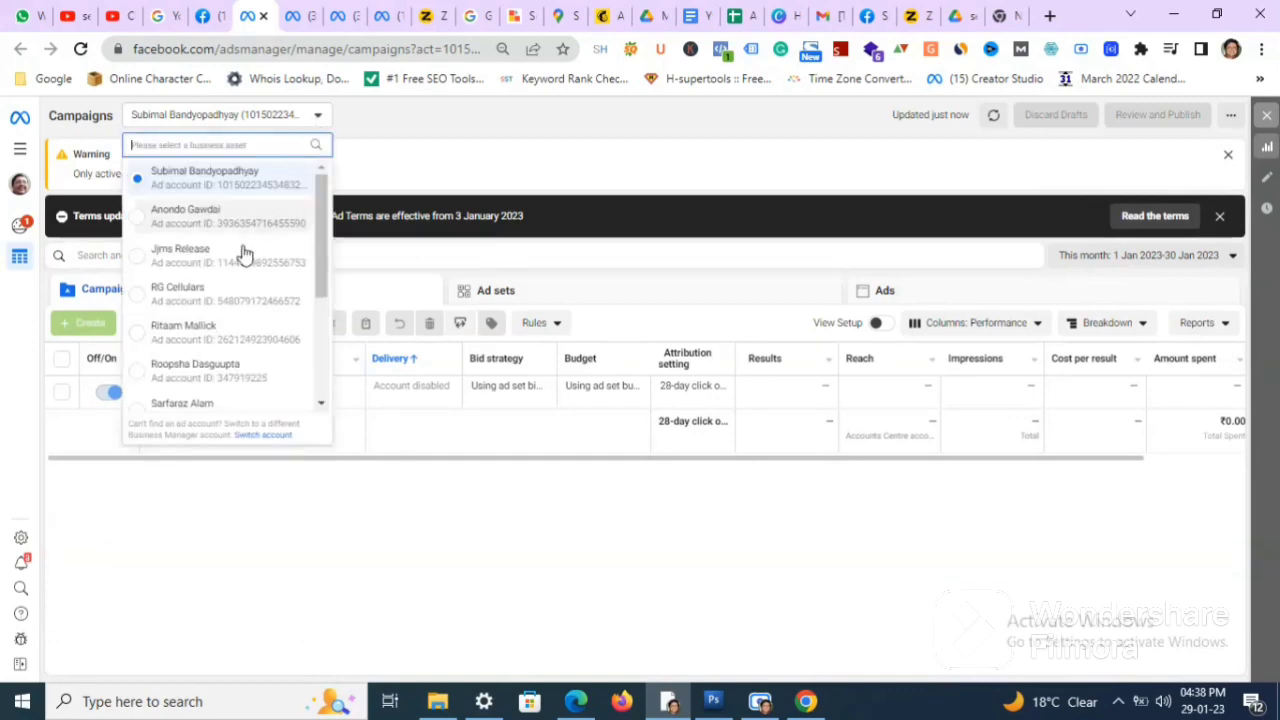
{"action": "scroll", "coordinate": [230, 290], "scroll_direction": "down", "scroll_amount": 1}
{"action": "scroll", "coordinate": [226, 305], "scroll_direction": "down", "scroll_amount": 4}
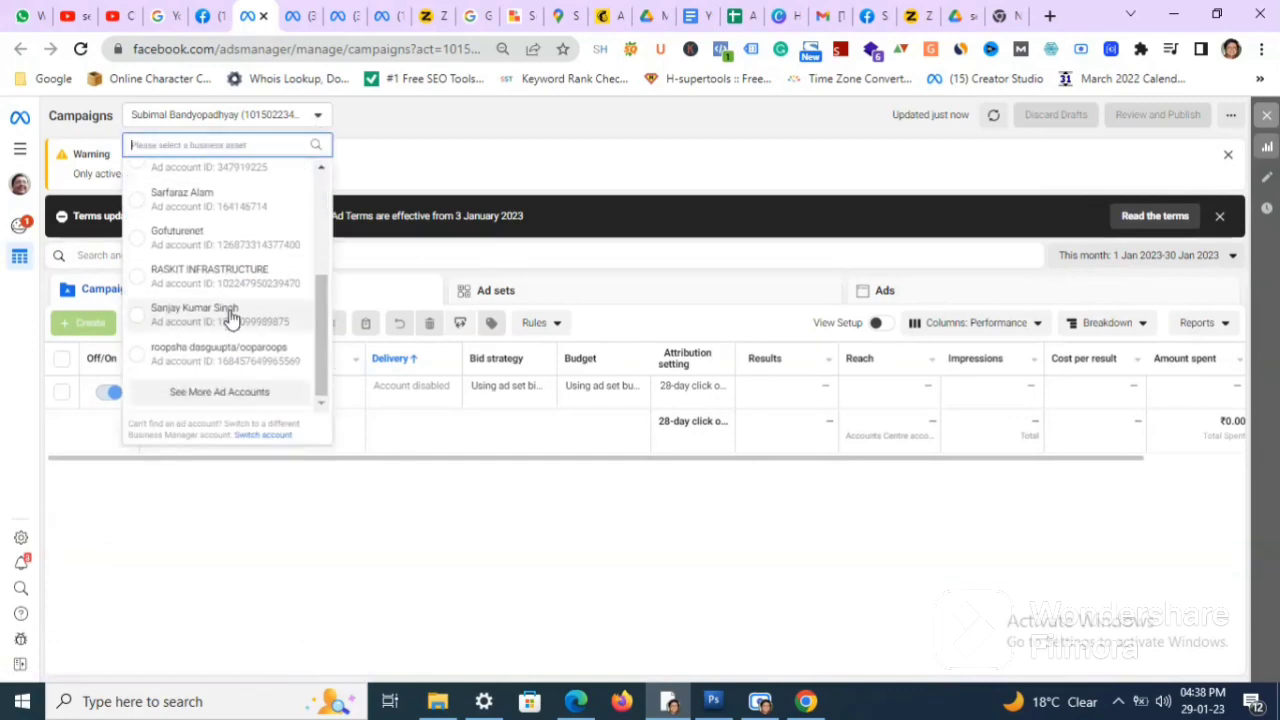
{"action": "left_click", "coordinate": [216, 396]}
{"action": "scroll", "coordinate": [226, 310], "scroll_direction": "down", "scroll_amount": 2}
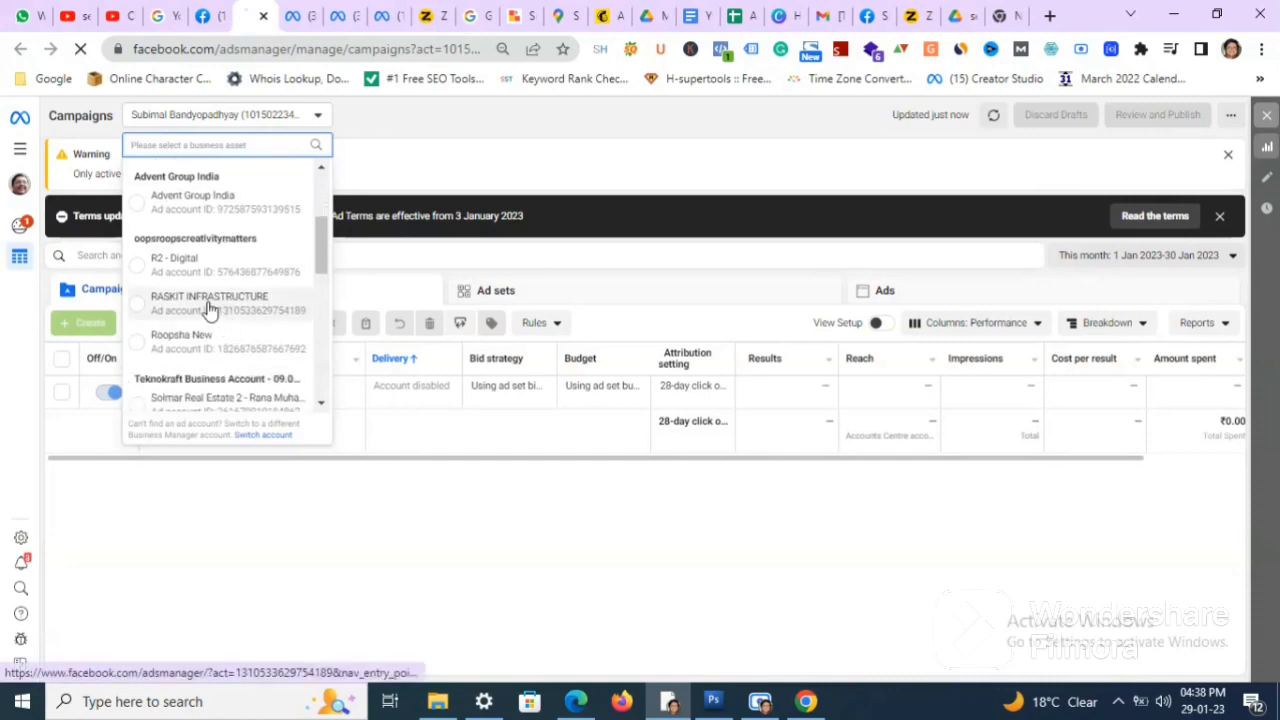
{"action": "left_click", "coordinate": [211, 304]}
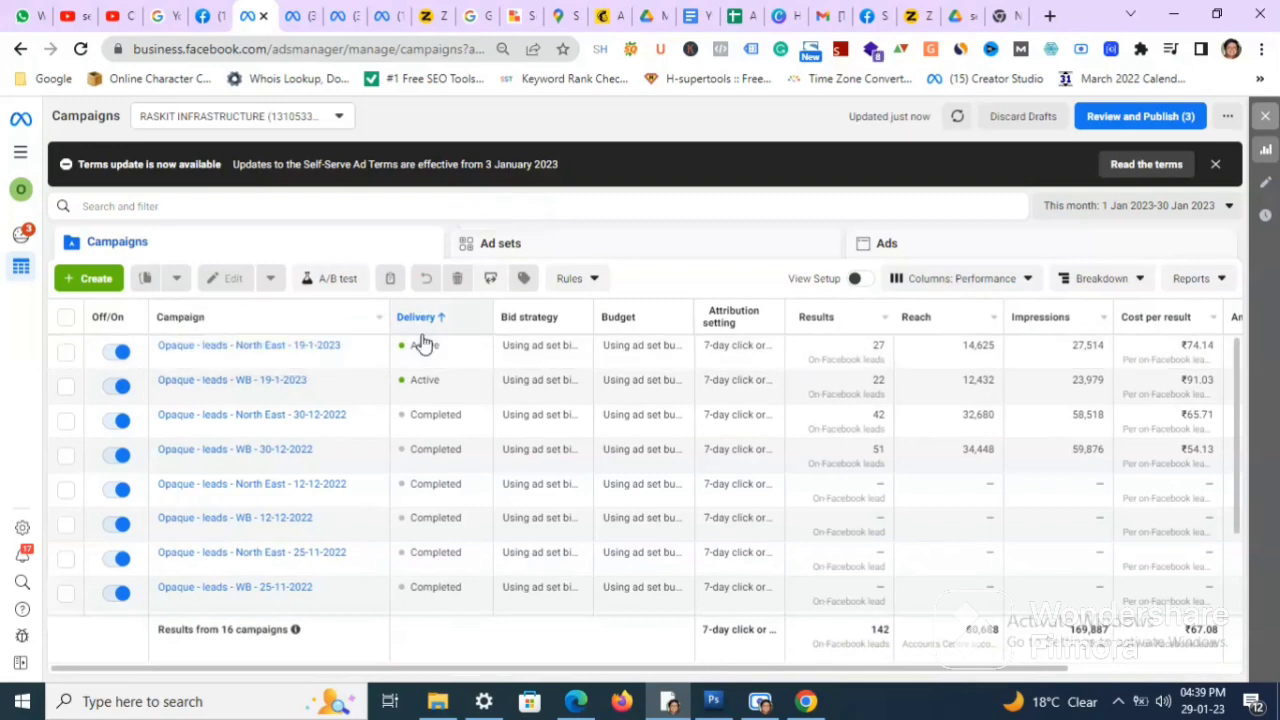
Go to the Audiences page of the ad account and start creating a saved audience.
{"action": "left_click", "coordinate": [20, 153]}
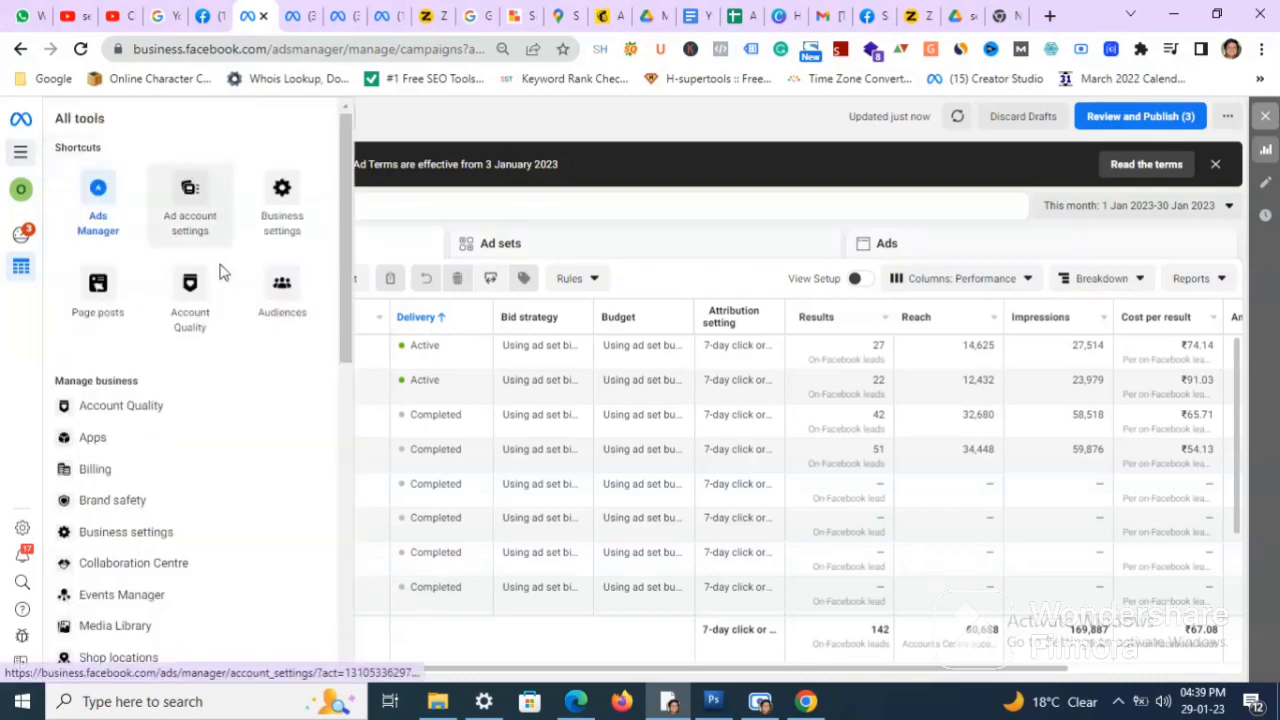
{"action": "left_click", "coordinate": [282, 288]}
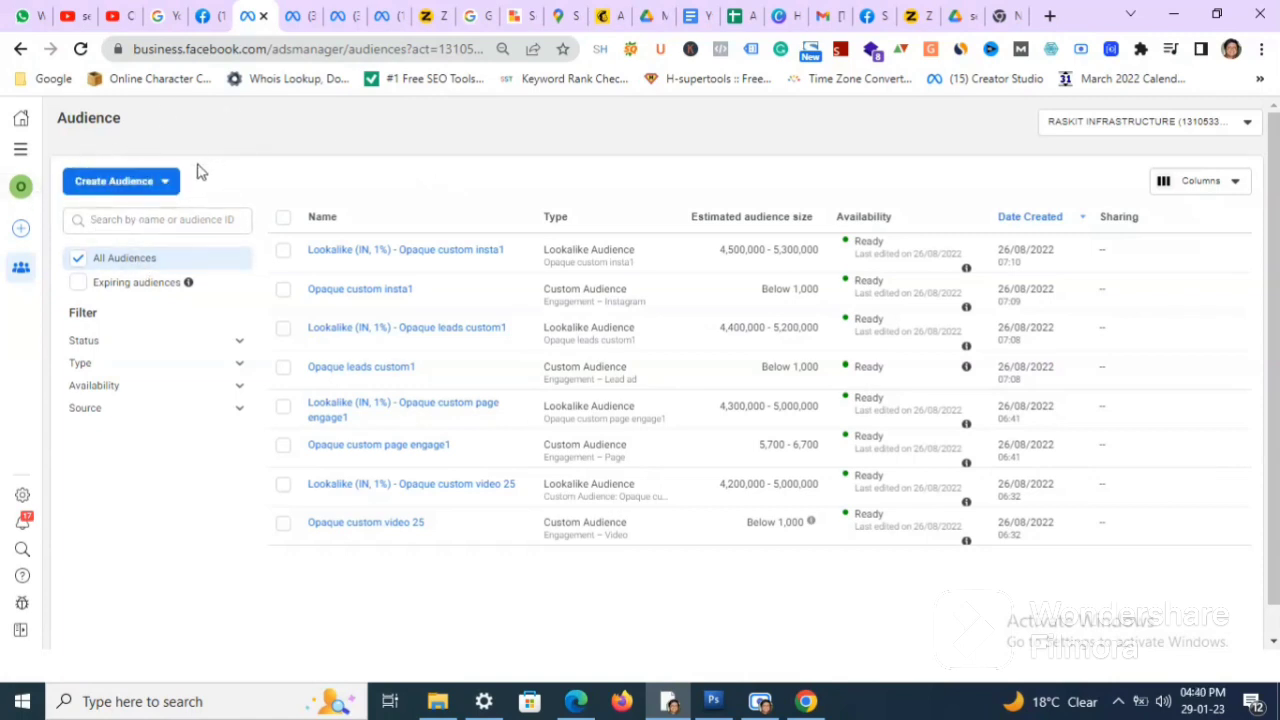
{"action": "left_click", "coordinate": [165, 183]}
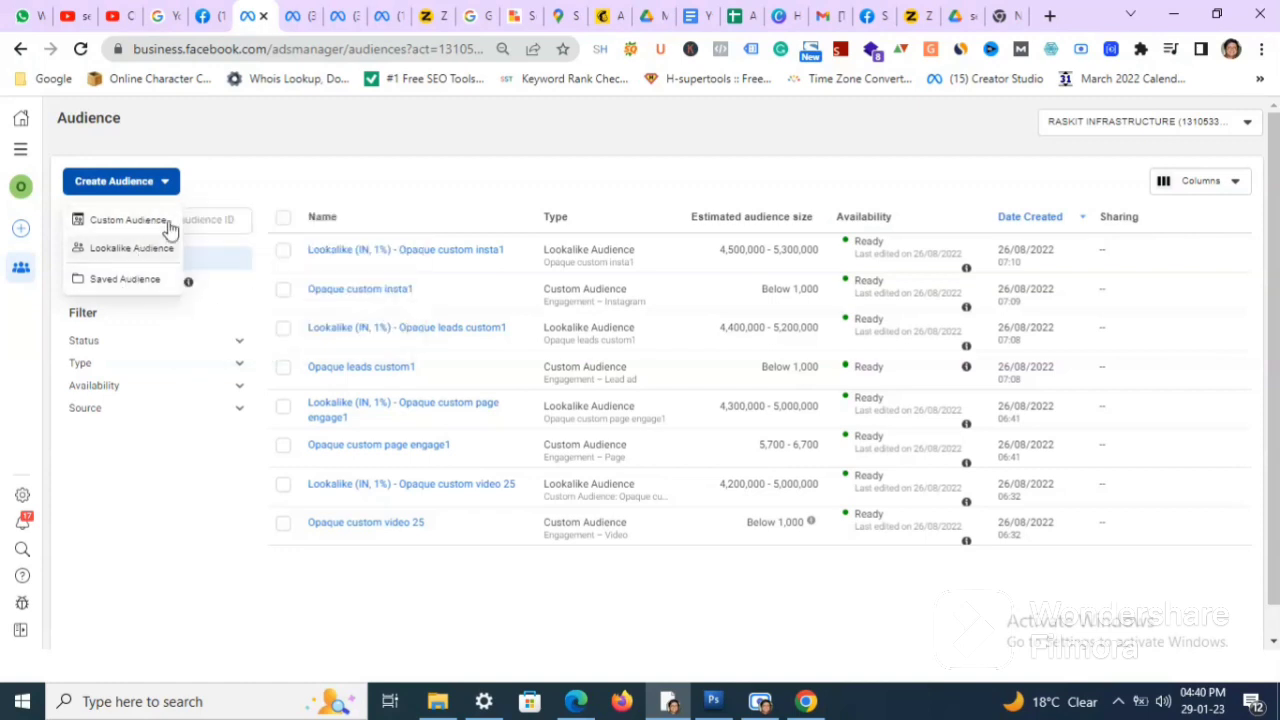
{"action": "left_click", "coordinate": [269, 133]}
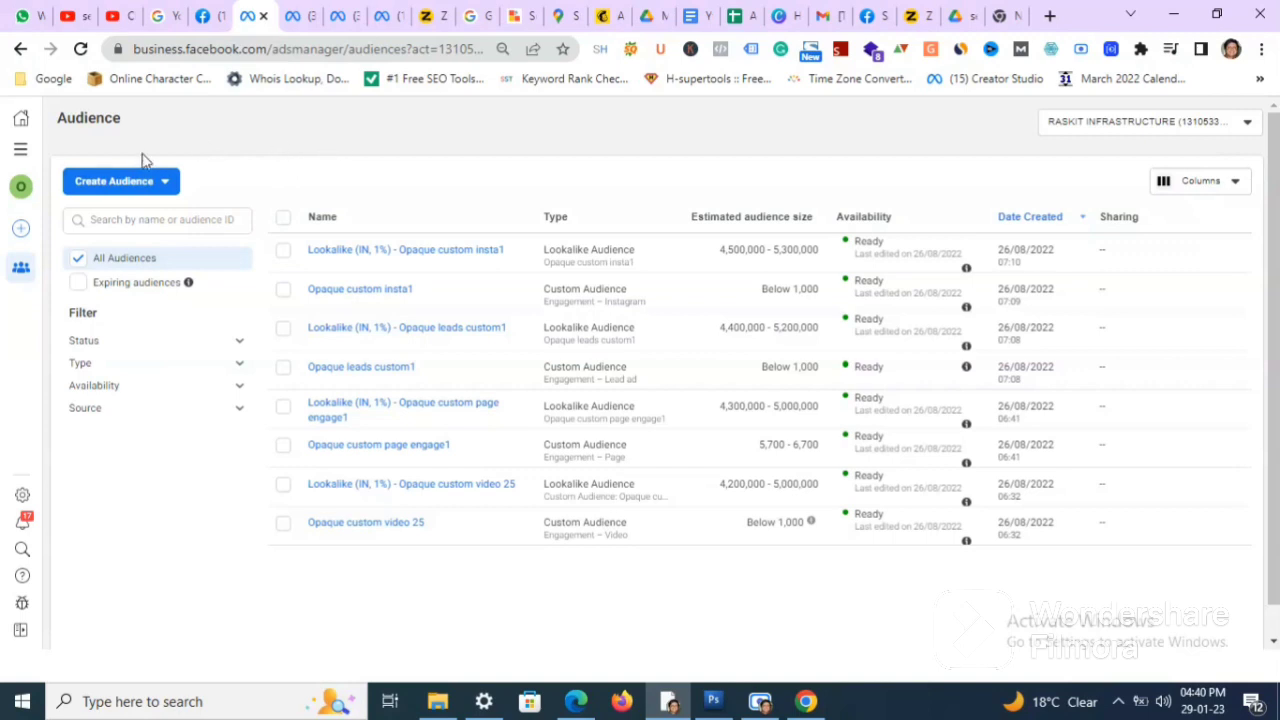
{"action": "left_click", "coordinate": [166, 187]}
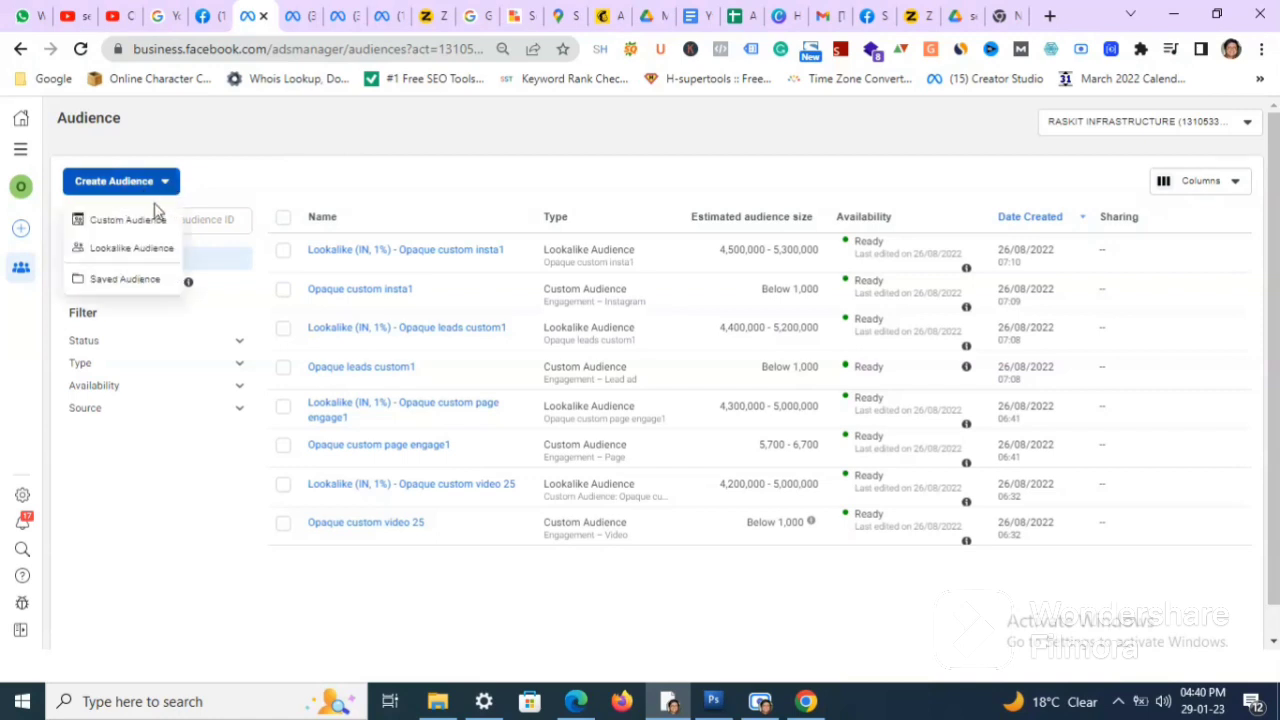
{"action": "left_click", "coordinate": [125, 282]}
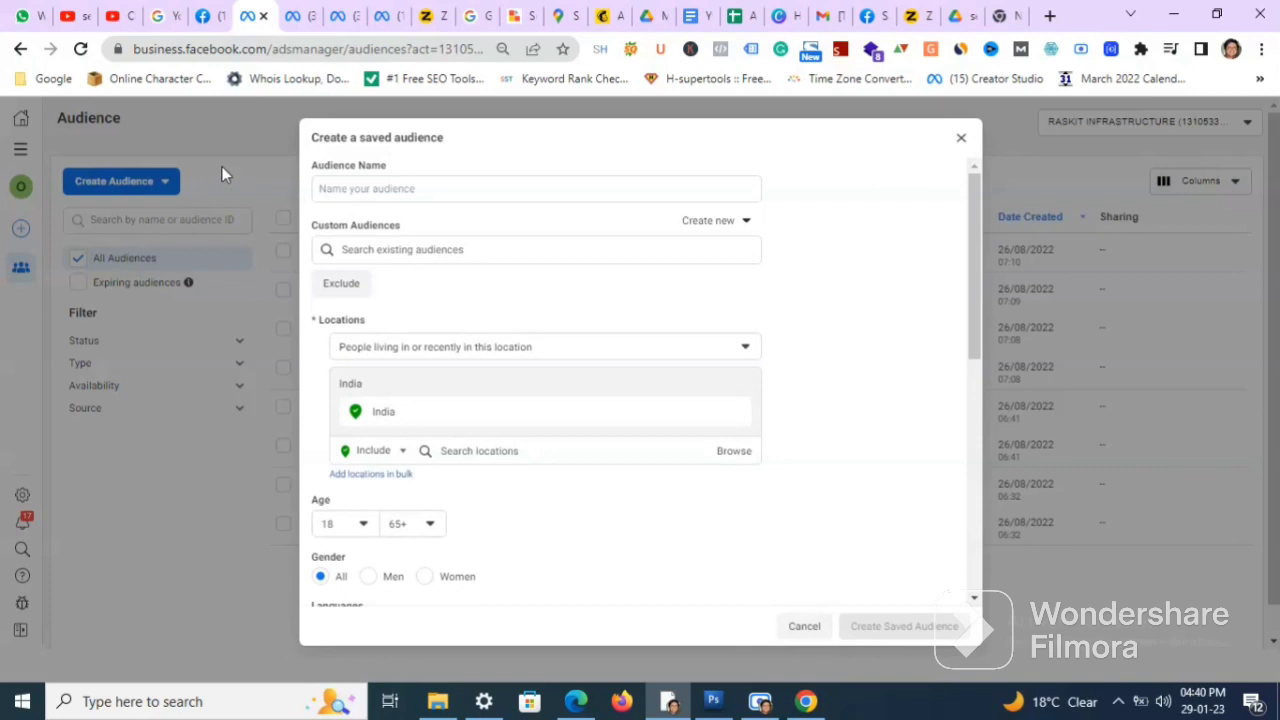
Name the saved audience "Saree Audience" and consult the Ask Yourself list on the Ziteboard whiteboard before returning to the audience form.
{"action": "left_click", "coordinate": [485, 191]}
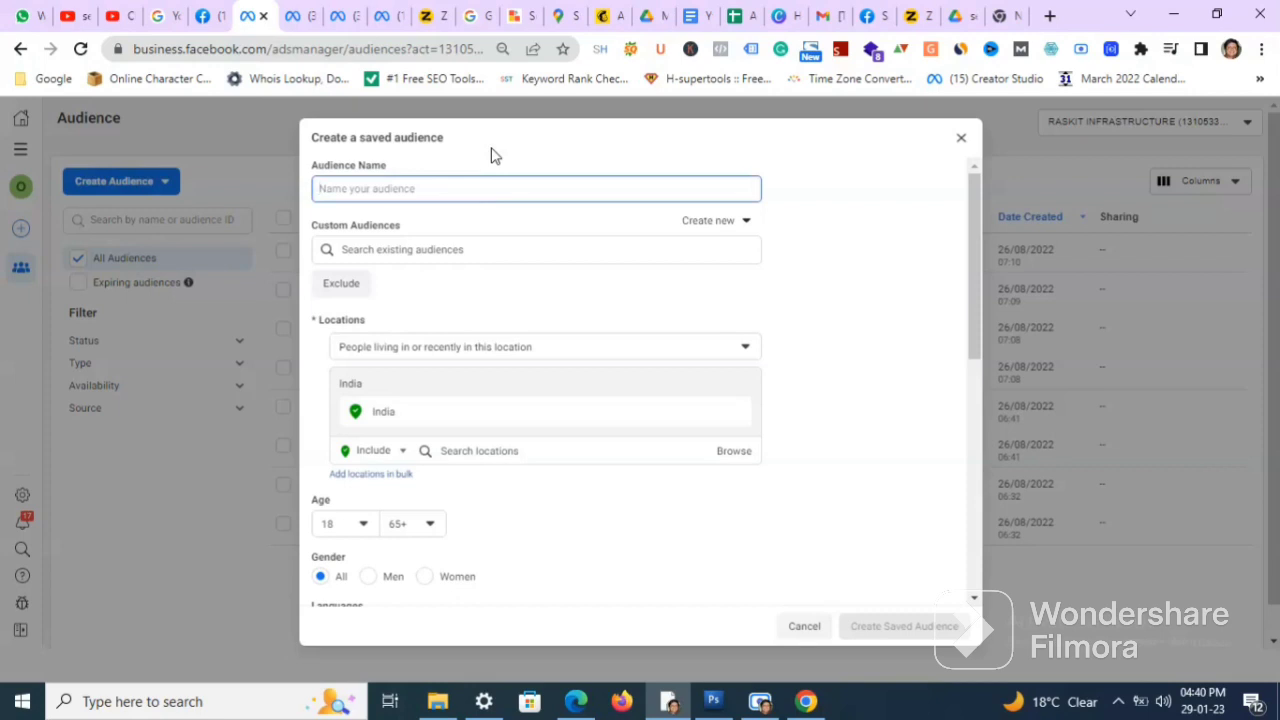
{"action": "type", "text": "Saree Audience"}
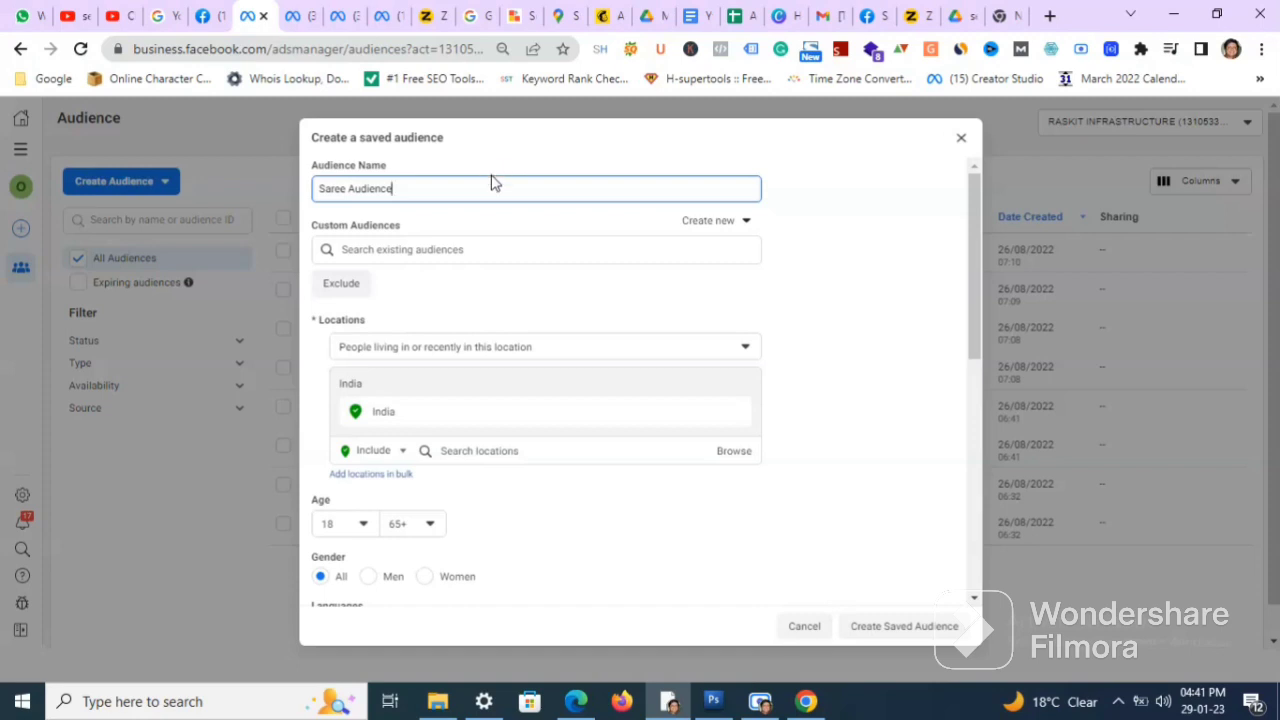
{"action": "left_click", "coordinate": [482, 148]}
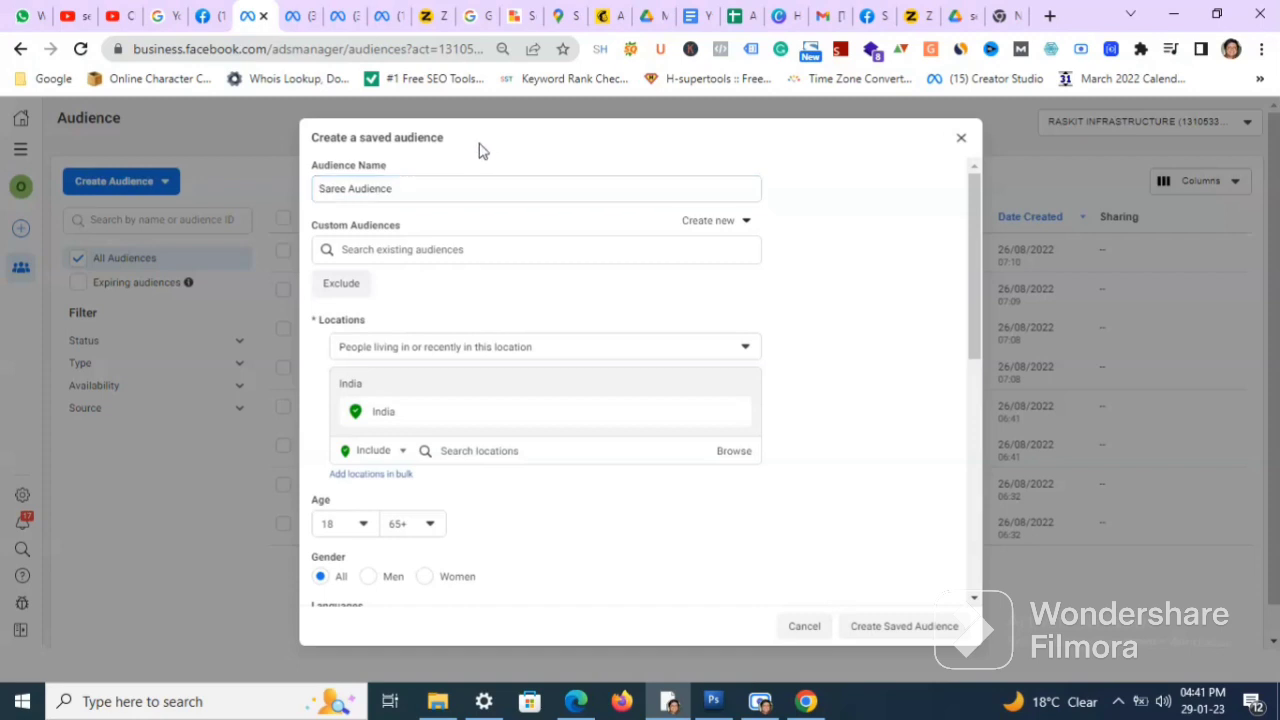
{"action": "left_click", "coordinate": [427, 18]}
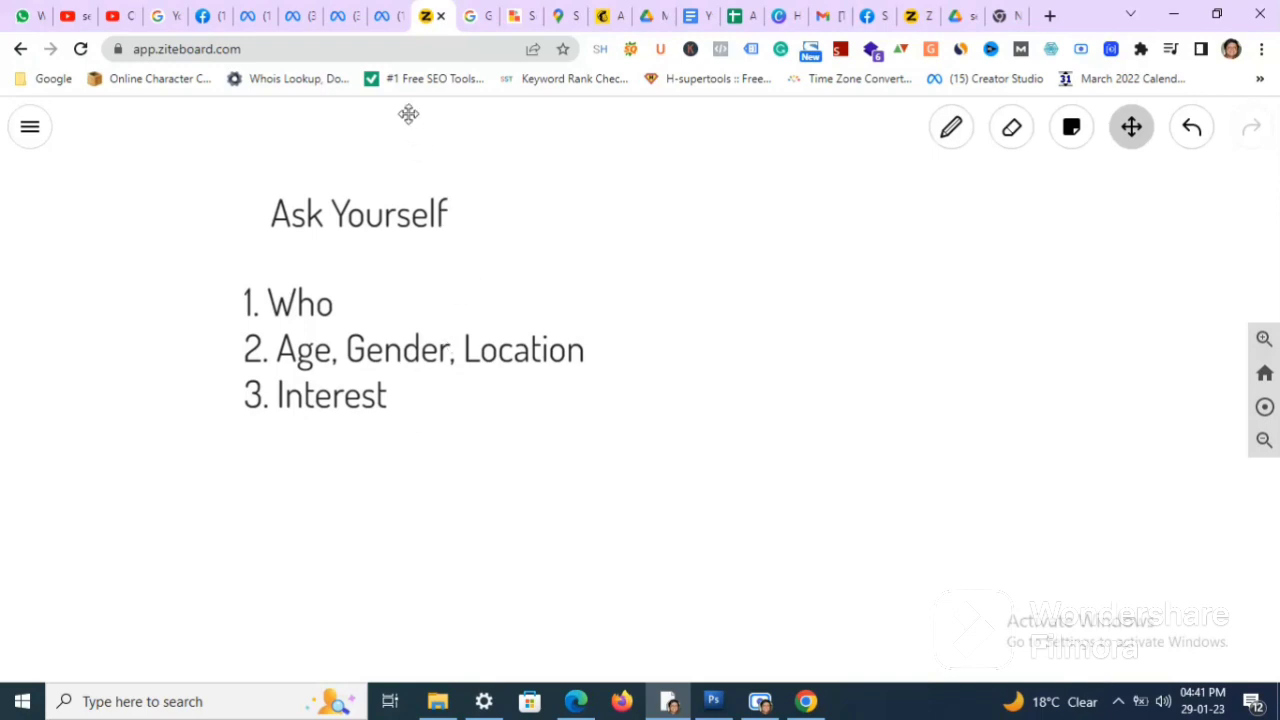
{"action": "left_click", "coordinate": [248, 18]}
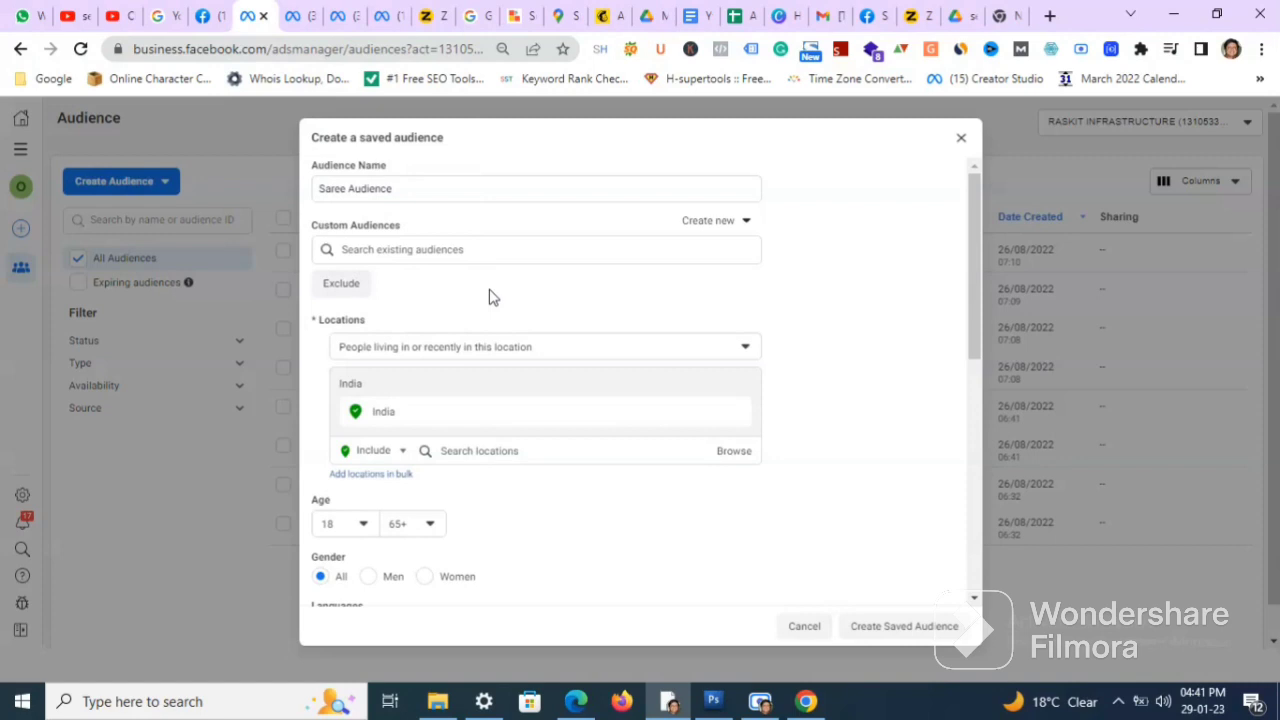
Target people living in this location and replace India with West Bengal, India as the audience location.
{"action": "left_click", "coordinate": [557, 357]}
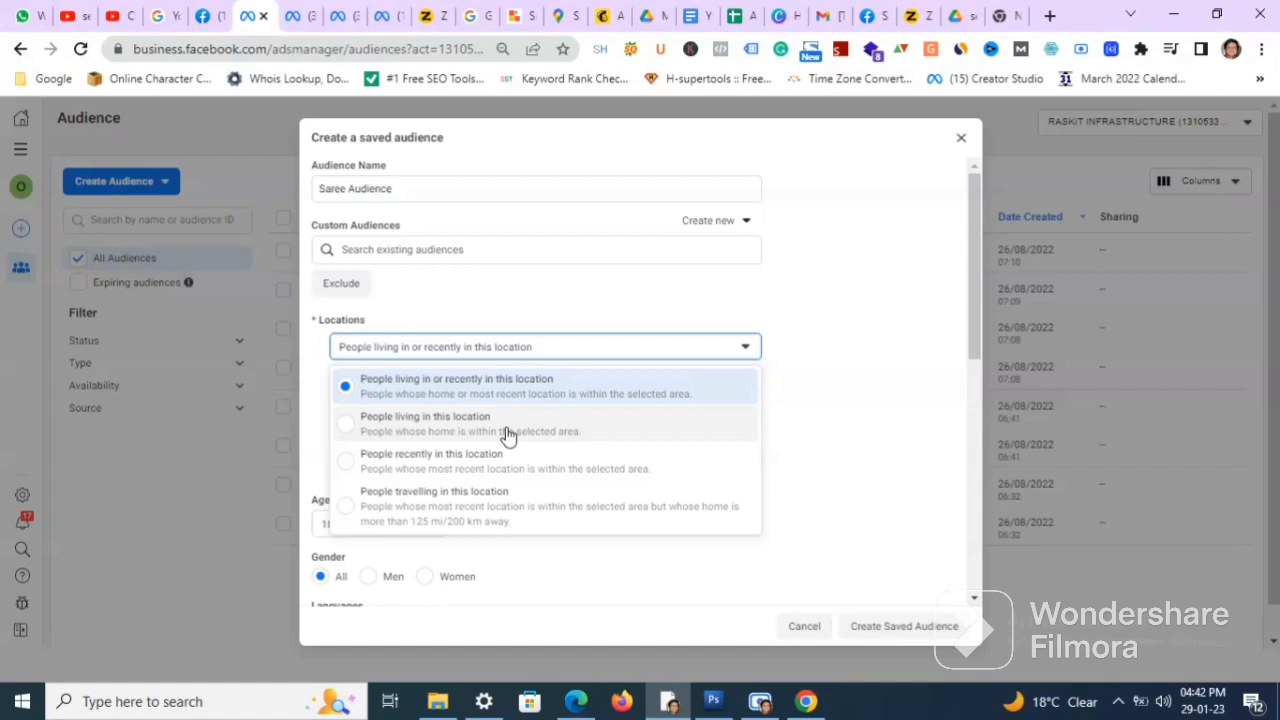
{"action": "left_click", "coordinate": [346, 431]}
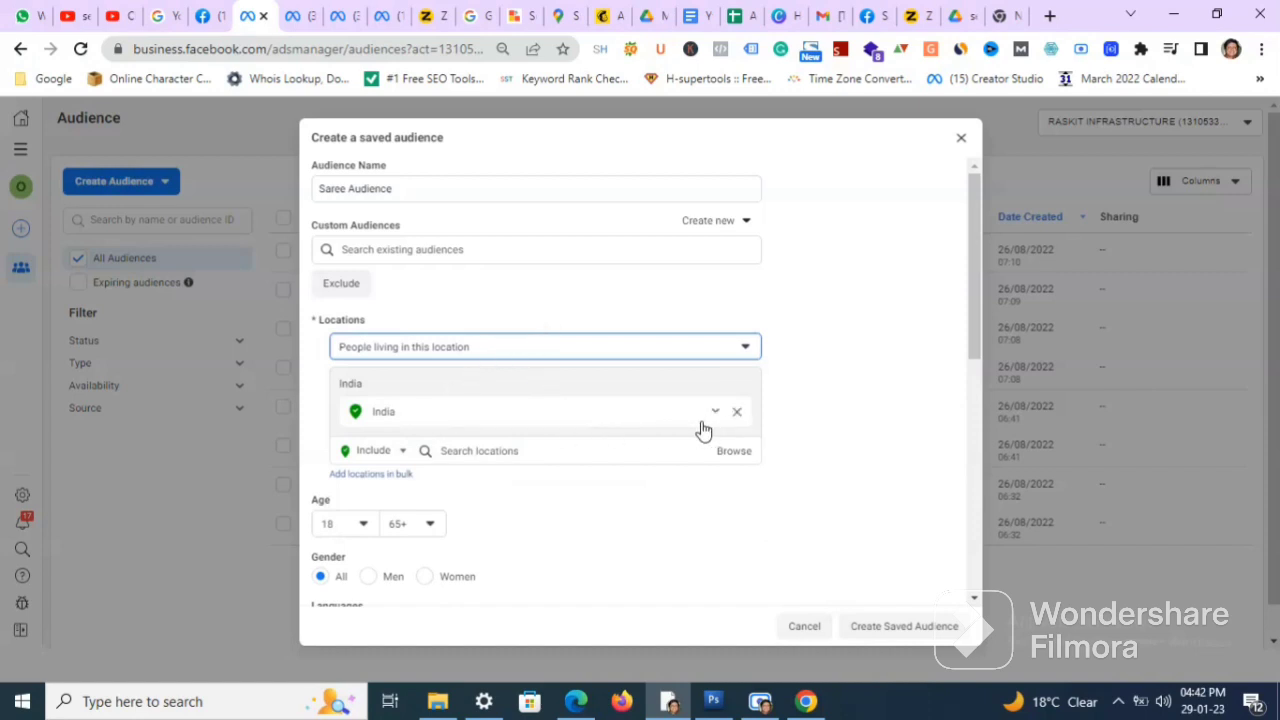
{"action": "left_click", "coordinate": [736, 413]}
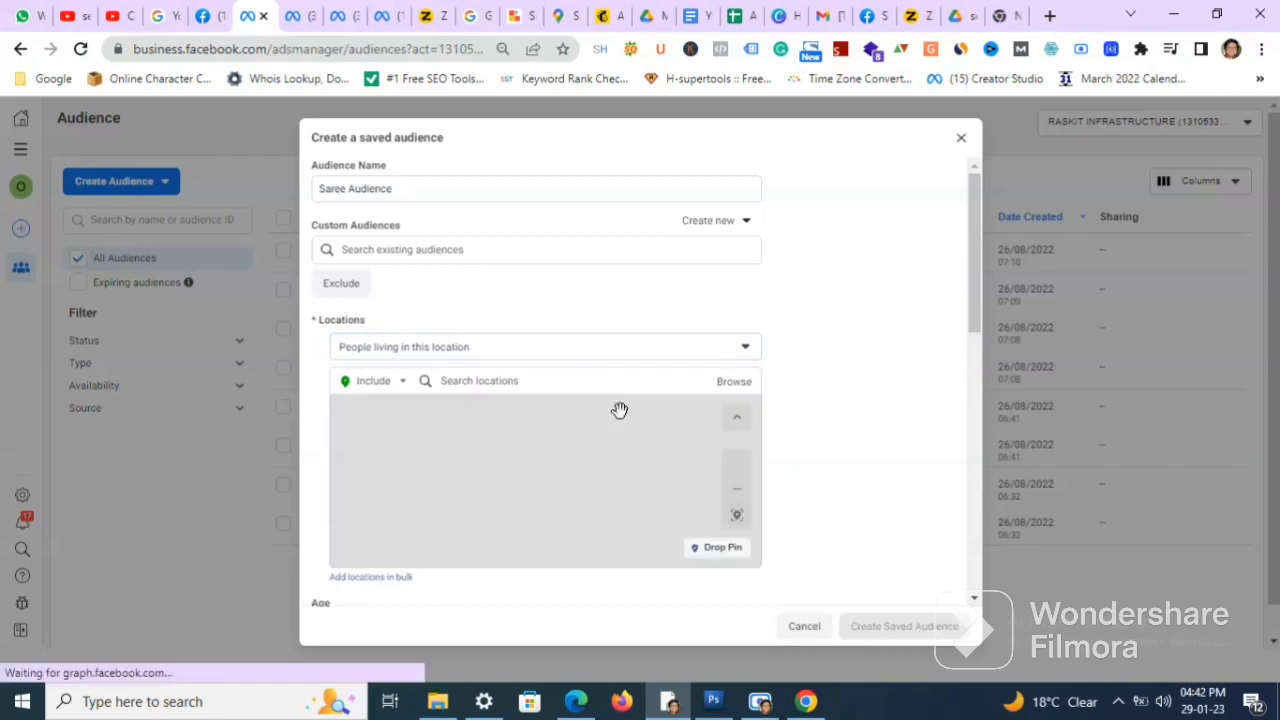
{"action": "left_click", "coordinate": [554, 381]}
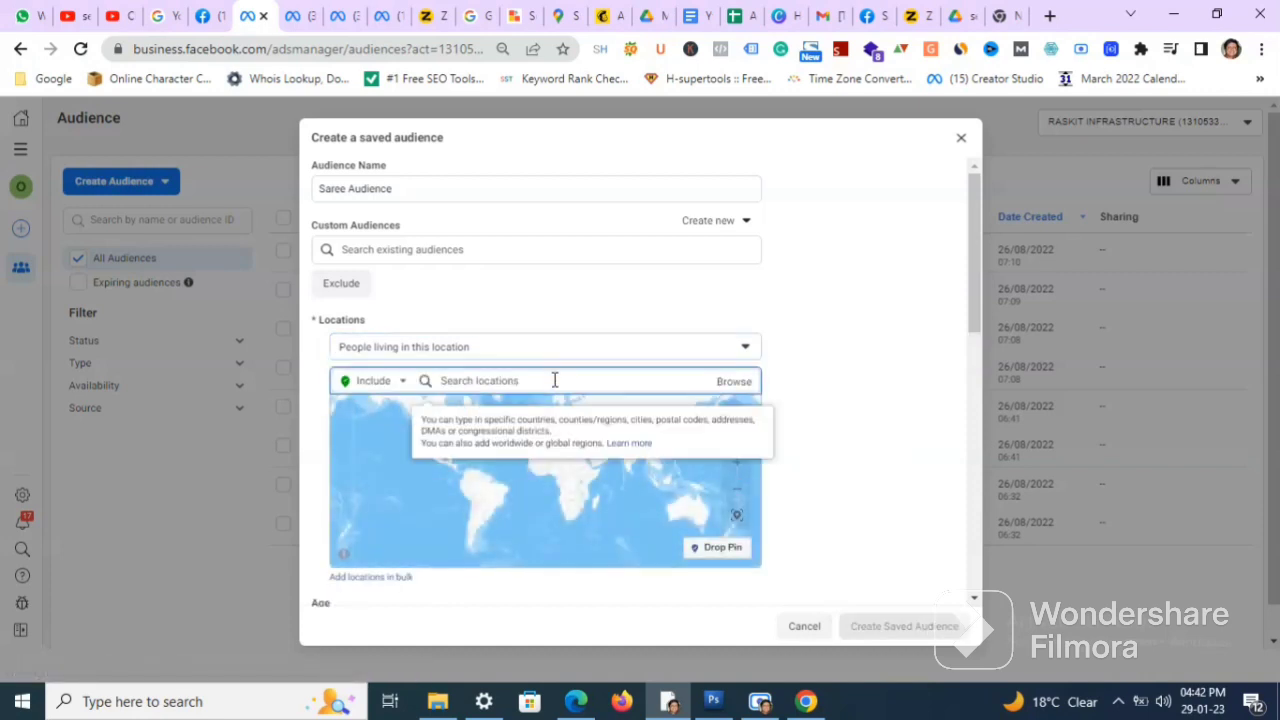
{"action": "type", "text": "West"}
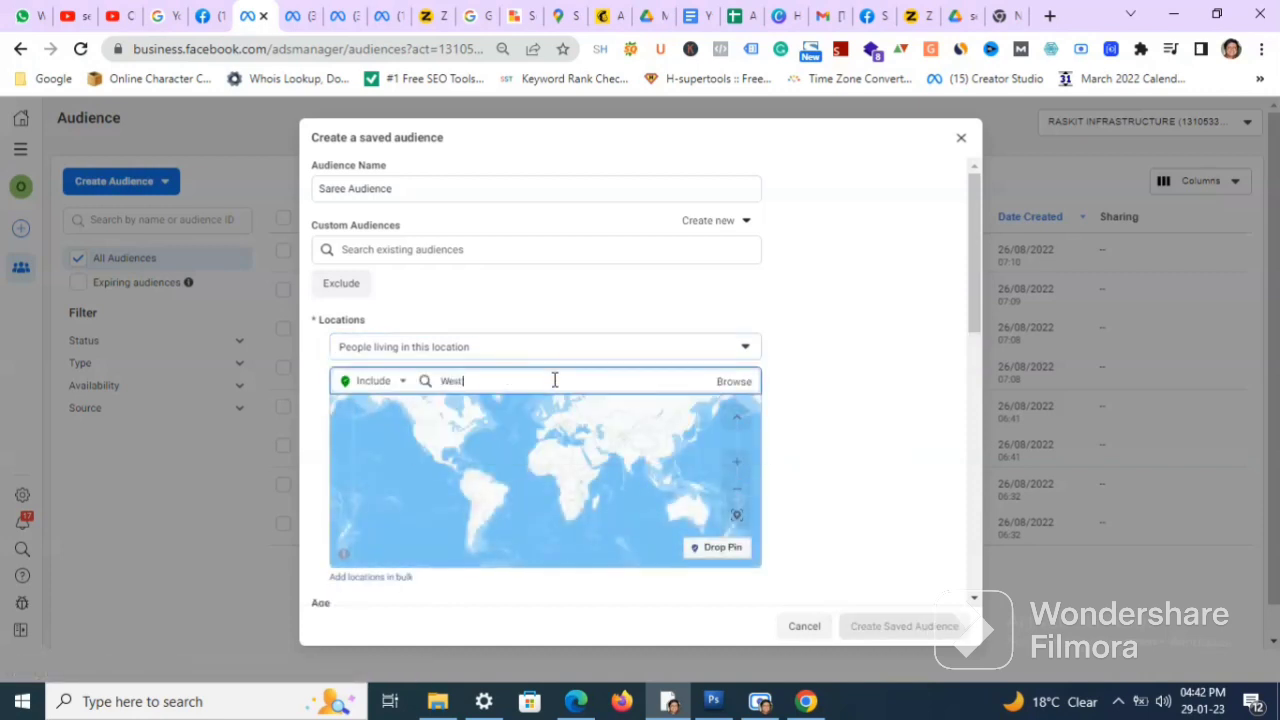
{"action": "type", "text": " Bengal"}
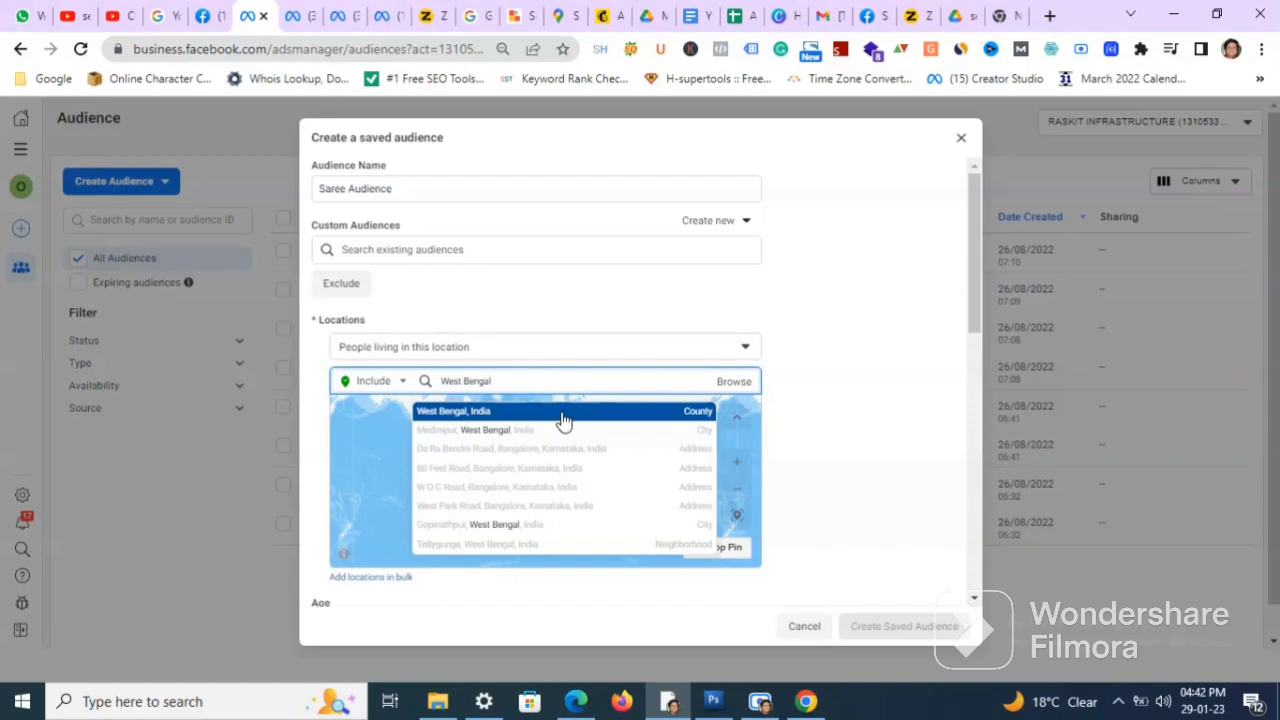
{"action": "left_click", "coordinate": [563, 418]}
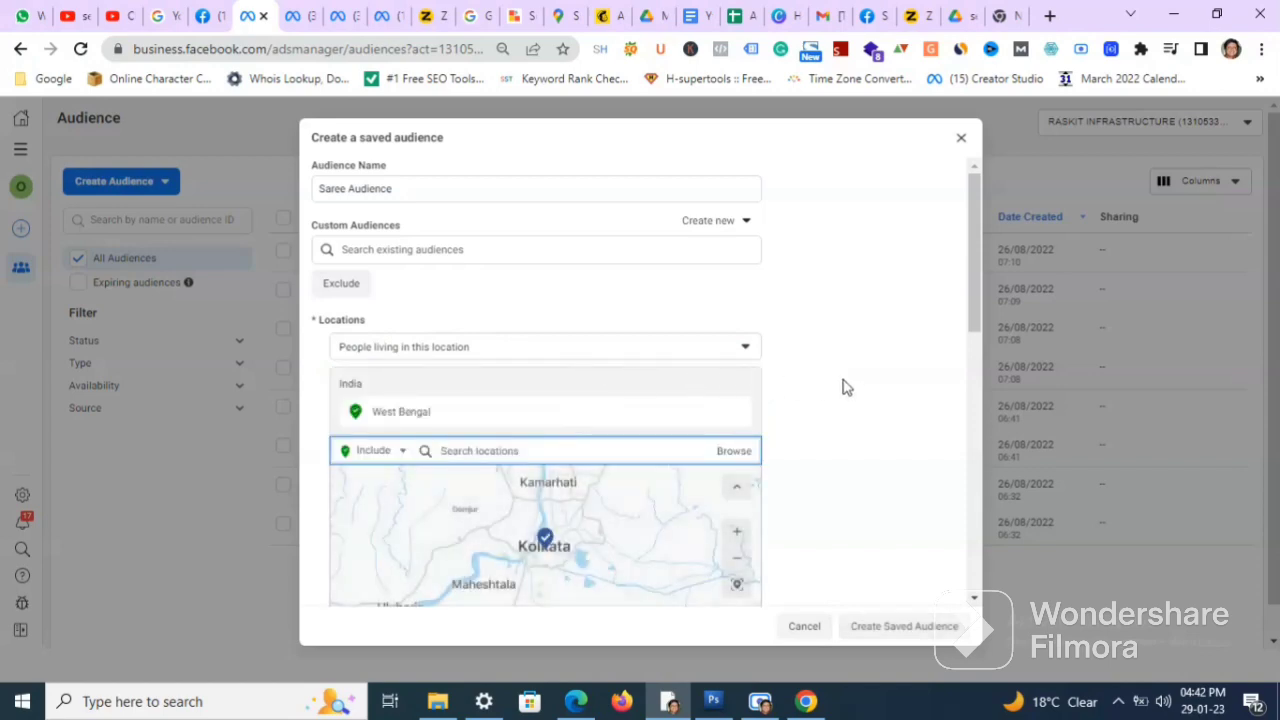
Set the audience's age range to 20 to 60 and its gender to All.
{"action": "scroll", "coordinate": [837, 397], "scroll_direction": "down", "scroll_amount": 4}
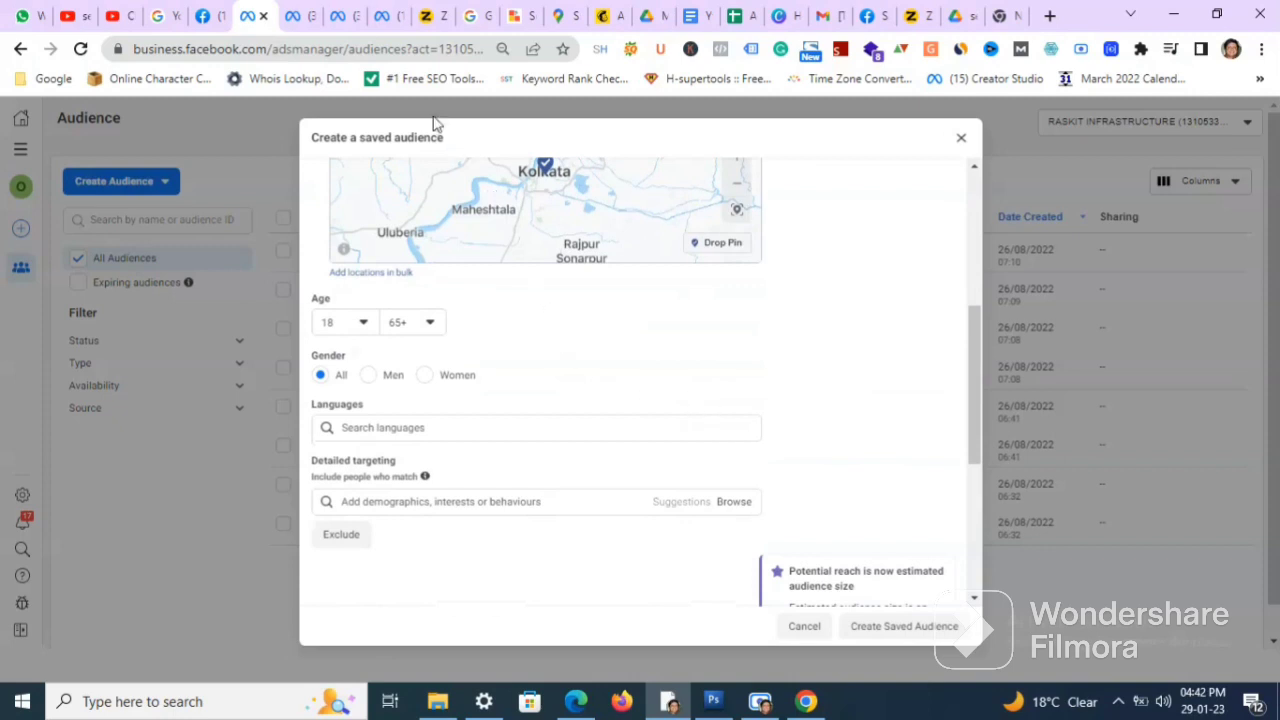
{"action": "left_click", "coordinate": [363, 323]}
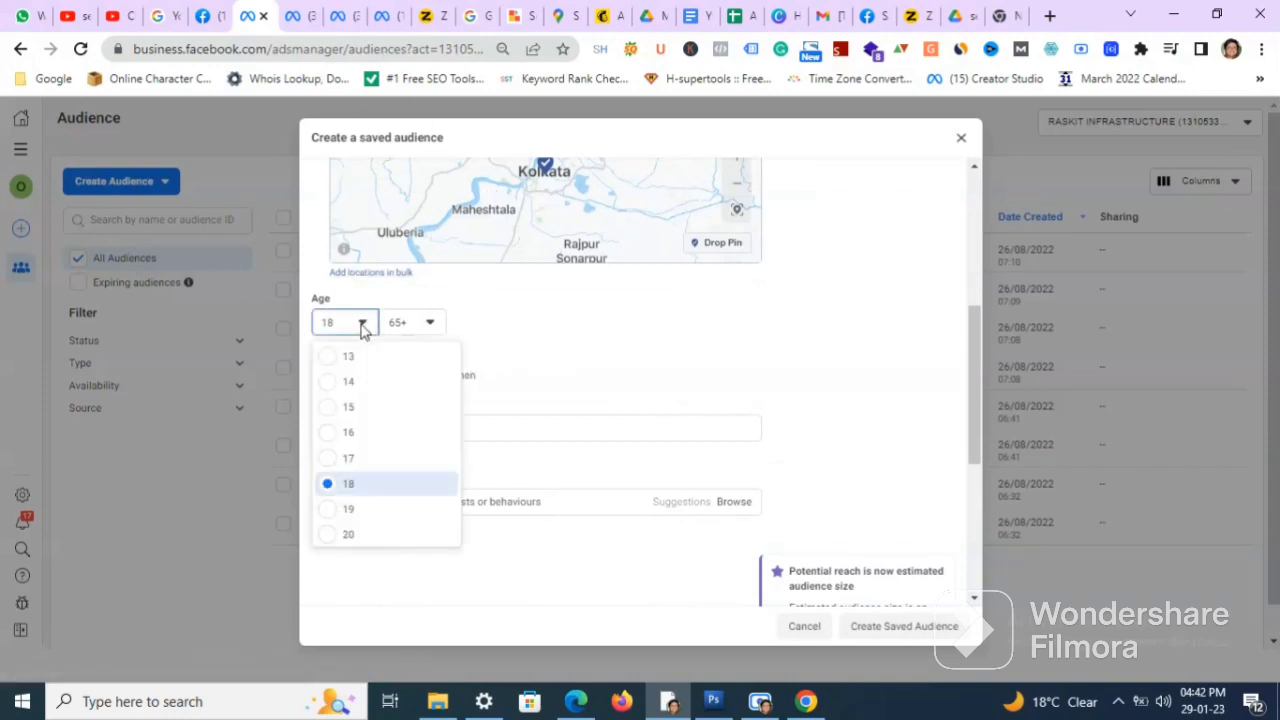
{"action": "scroll", "coordinate": [378, 430], "scroll_direction": "down", "scroll_amount": 1}
{"action": "scroll", "coordinate": [378, 435], "scroll_direction": "down", "scroll_amount": 1}
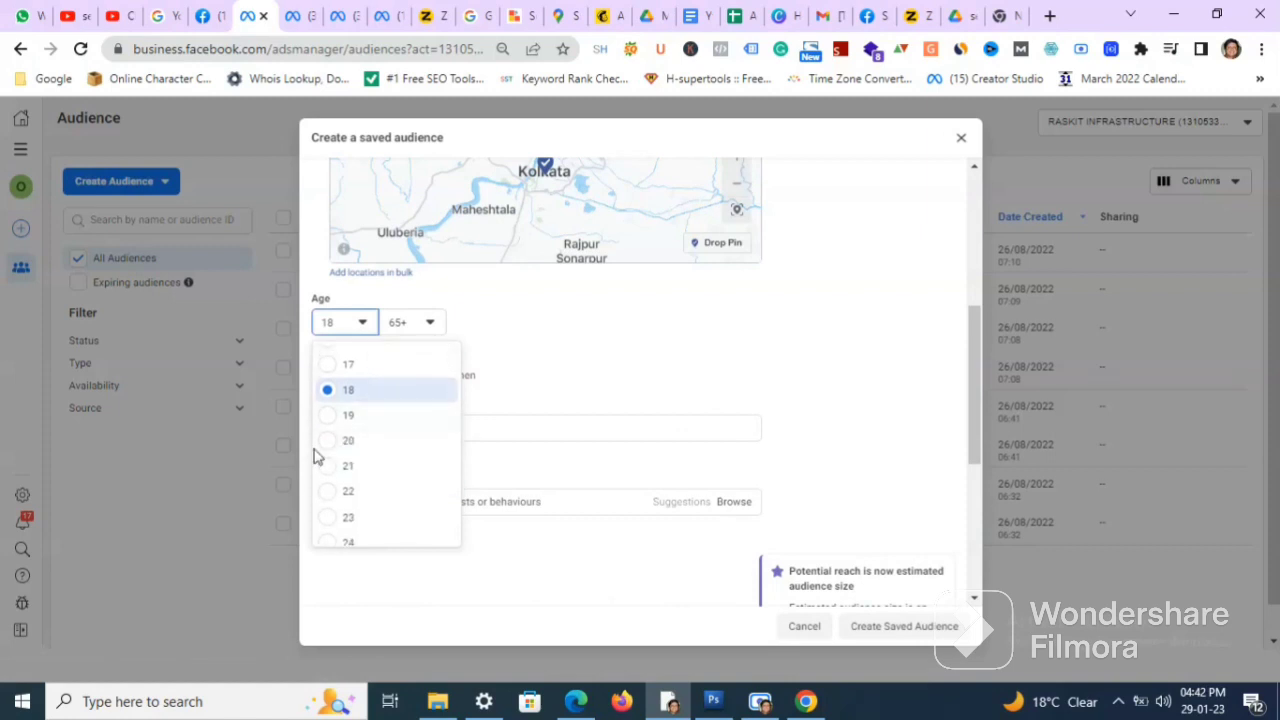
{"action": "left_click", "coordinate": [333, 442]}
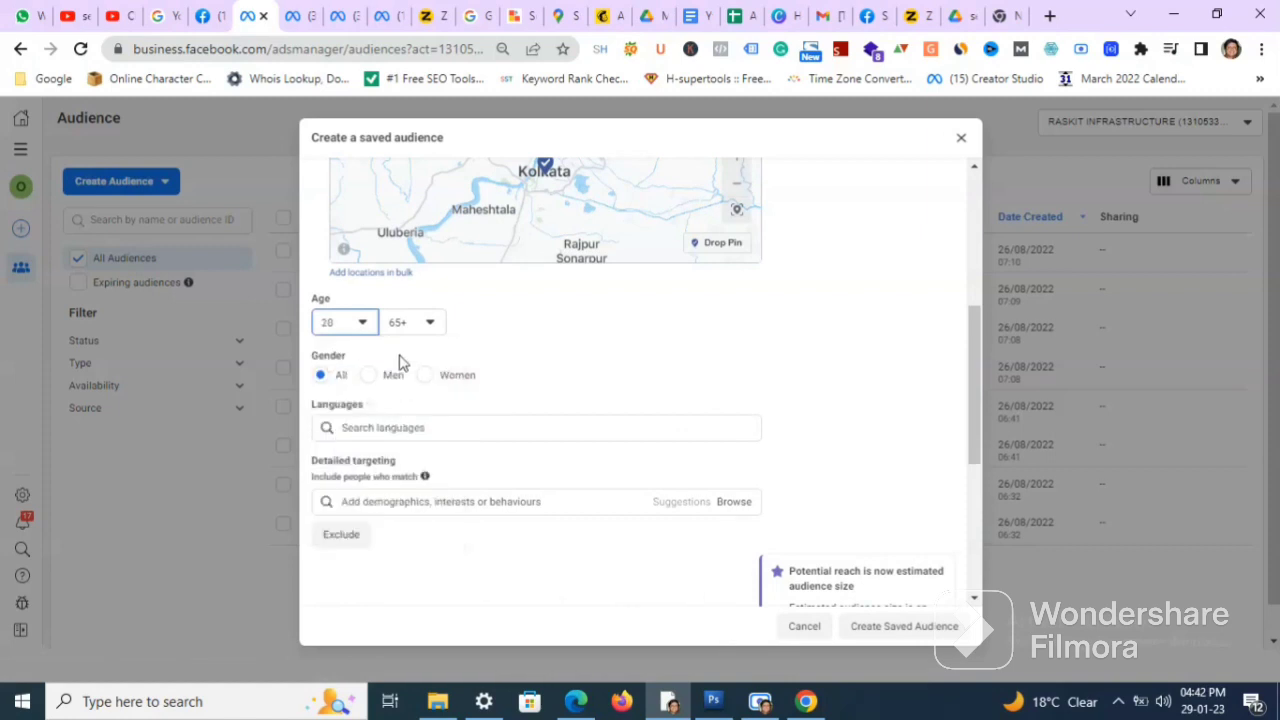
{"action": "left_click", "coordinate": [432, 325]}
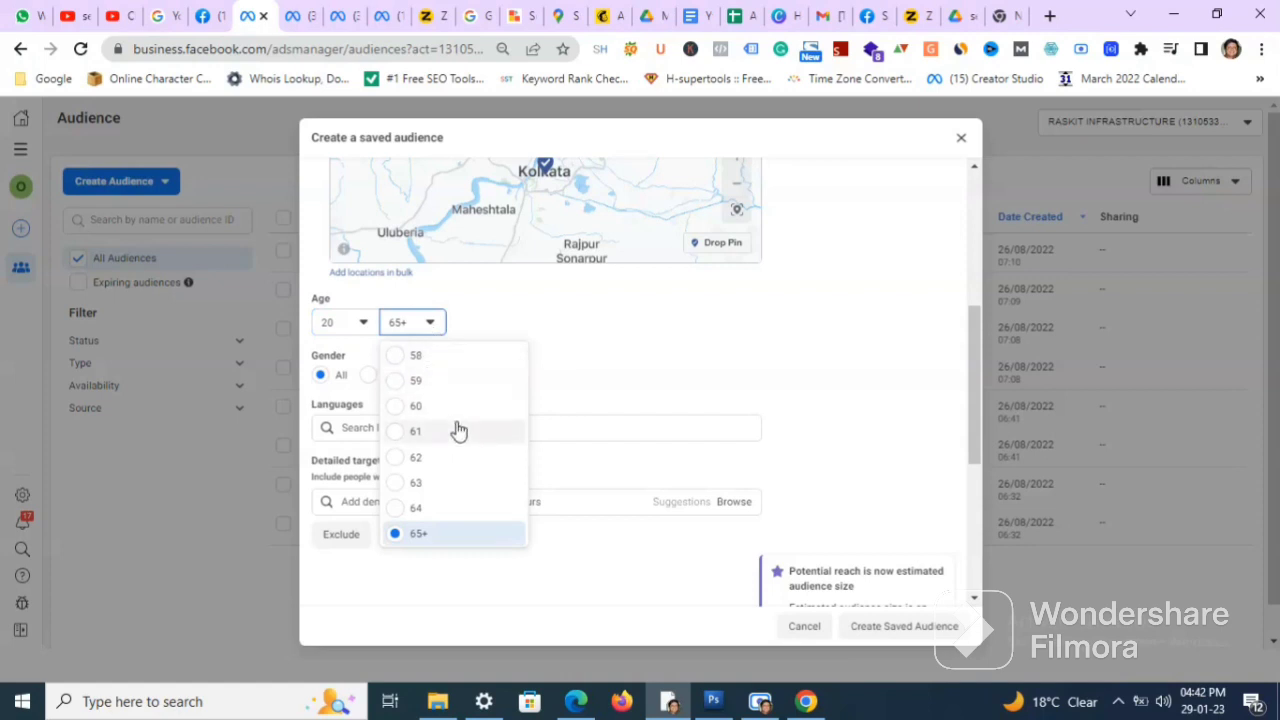
{"action": "left_click", "coordinate": [394, 408]}
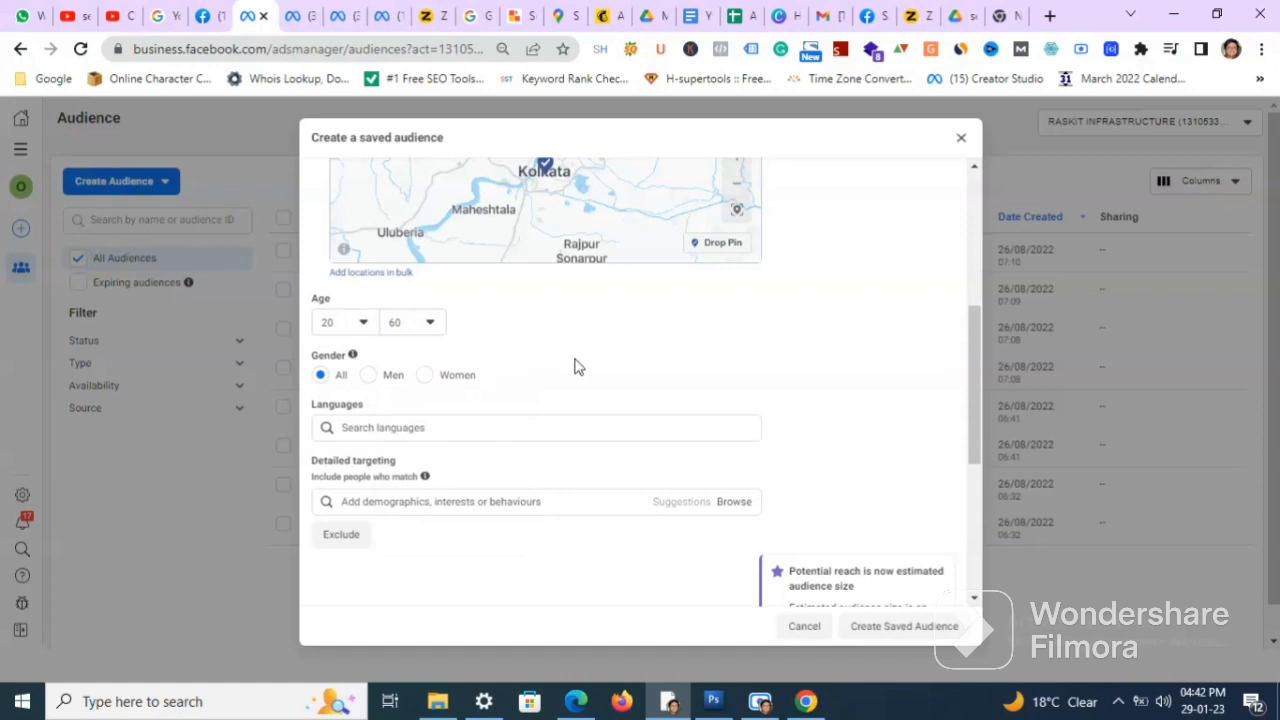
{"action": "left_click", "coordinate": [425, 378]}
{"action": "left_click", "coordinate": [320, 378]}
Search detailed targeting for "Saree" and add the Sari interest to the audience.
{"action": "scroll", "coordinate": [562, 378], "scroll_direction": "down", "scroll_amount": 2}
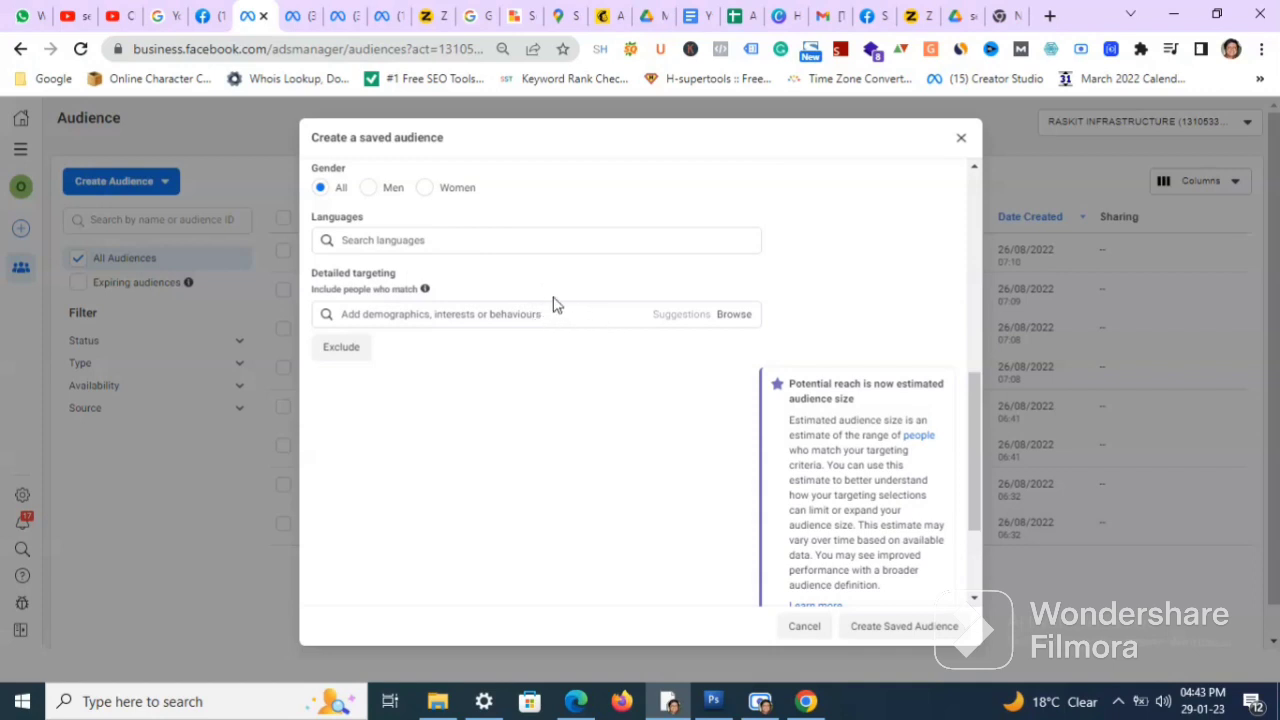
{"action": "scroll", "coordinate": [538, 289], "scroll_direction": "down", "scroll_amount": 1}
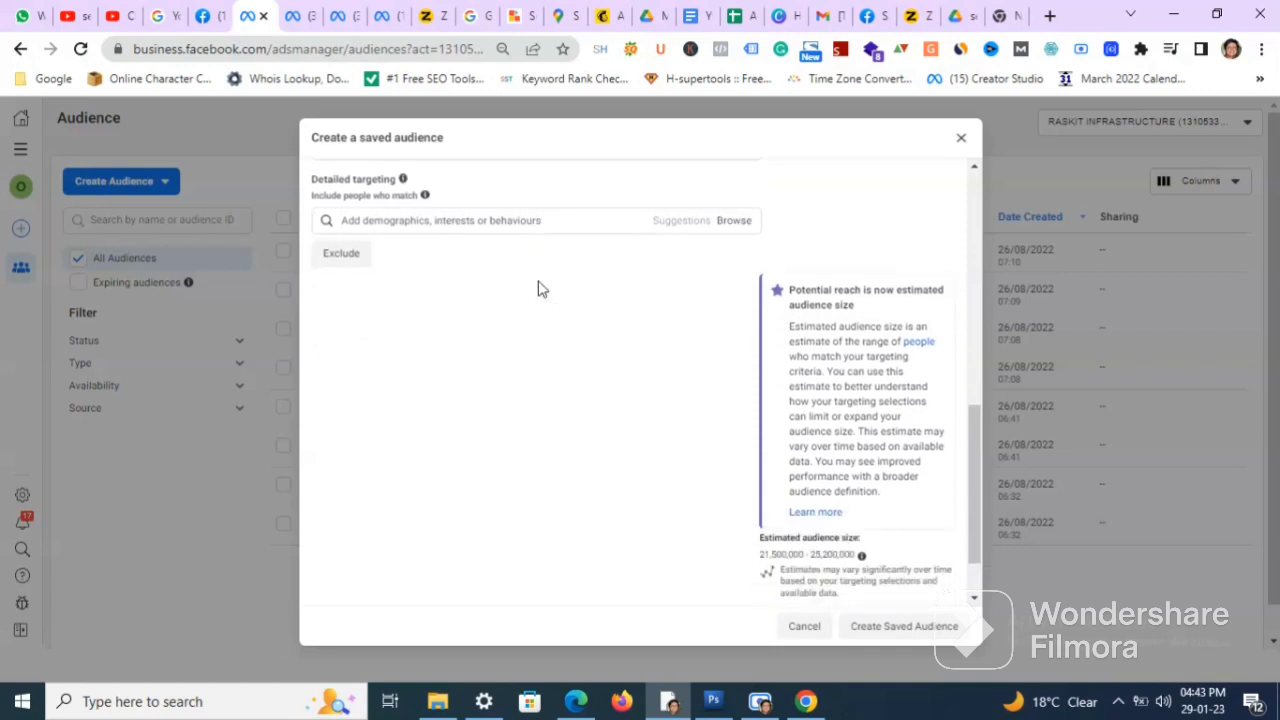
{"action": "scroll", "coordinate": [540, 286], "scroll_direction": "up", "scroll_amount": 1}
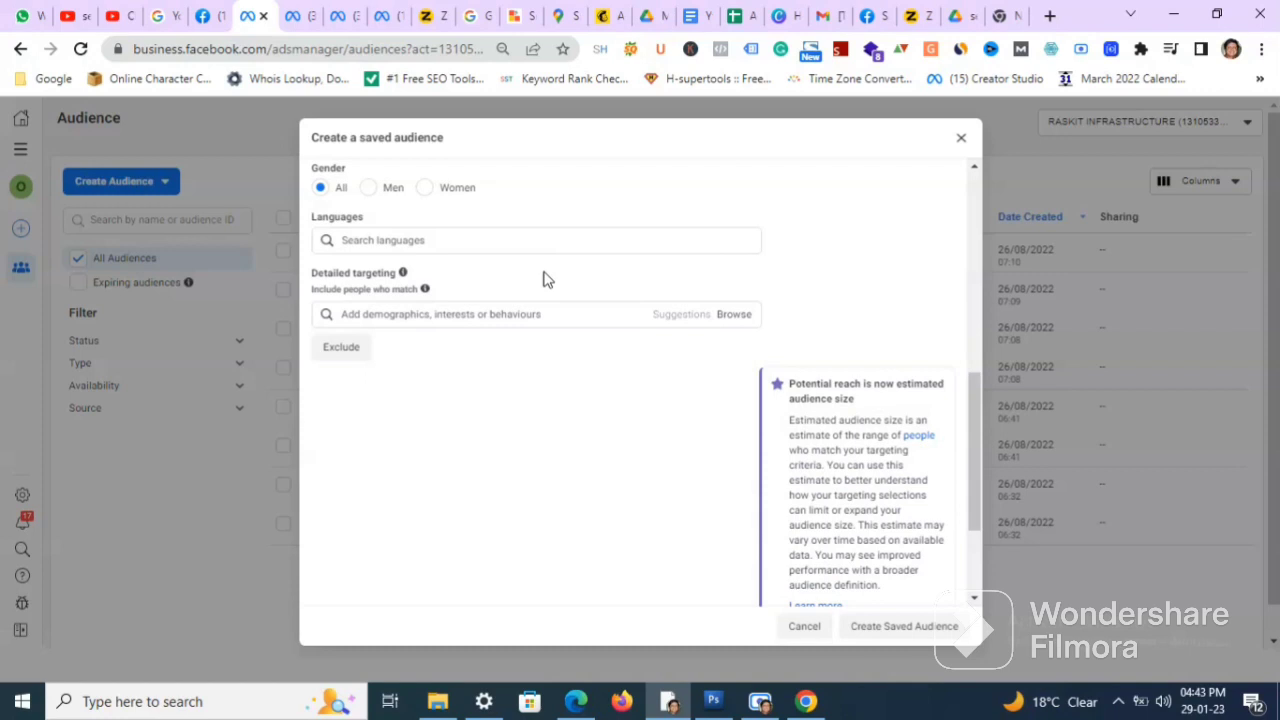
{"action": "left_click", "coordinate": [565, 313]}
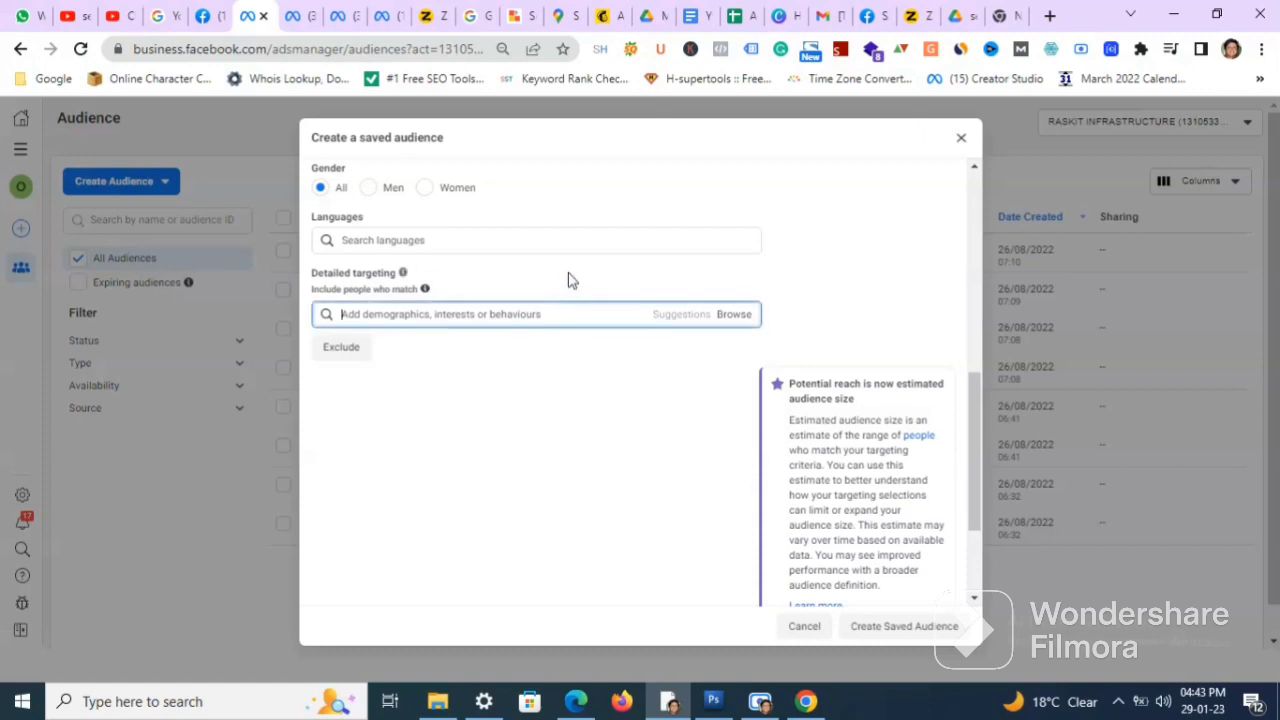
{"action": "type", "text": "S"}
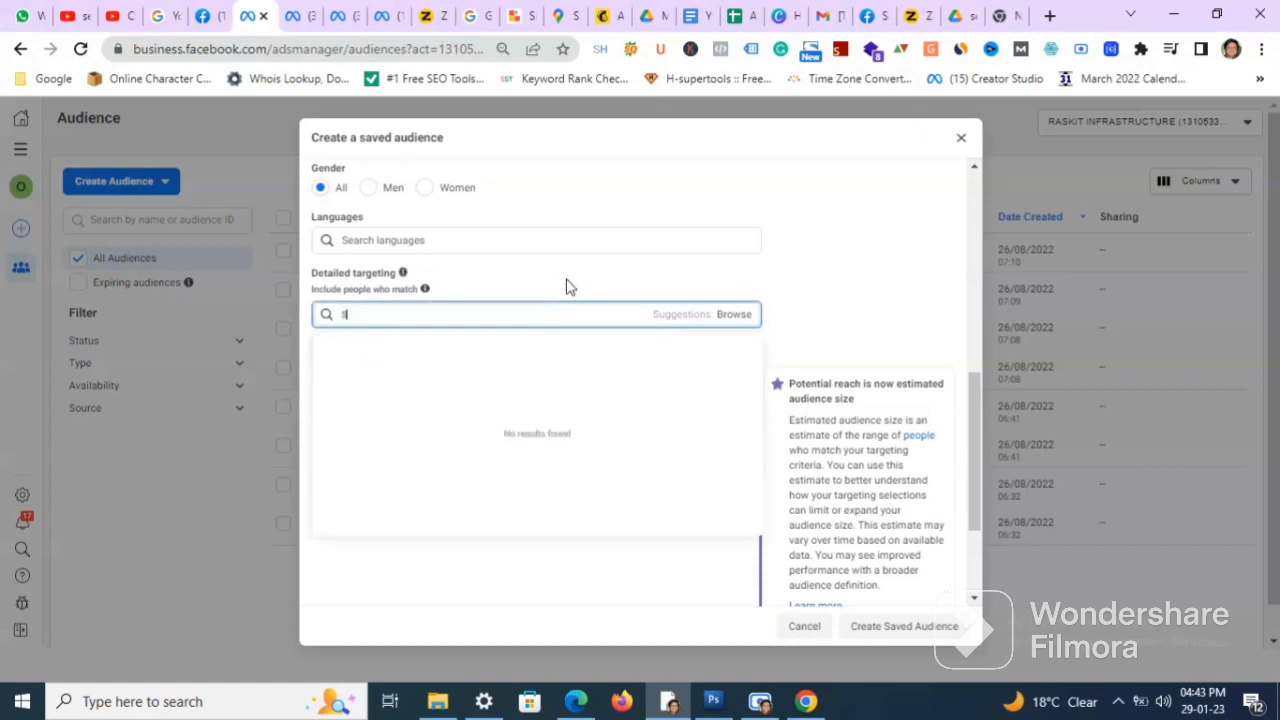
{"action": "type", "text": "aree"}
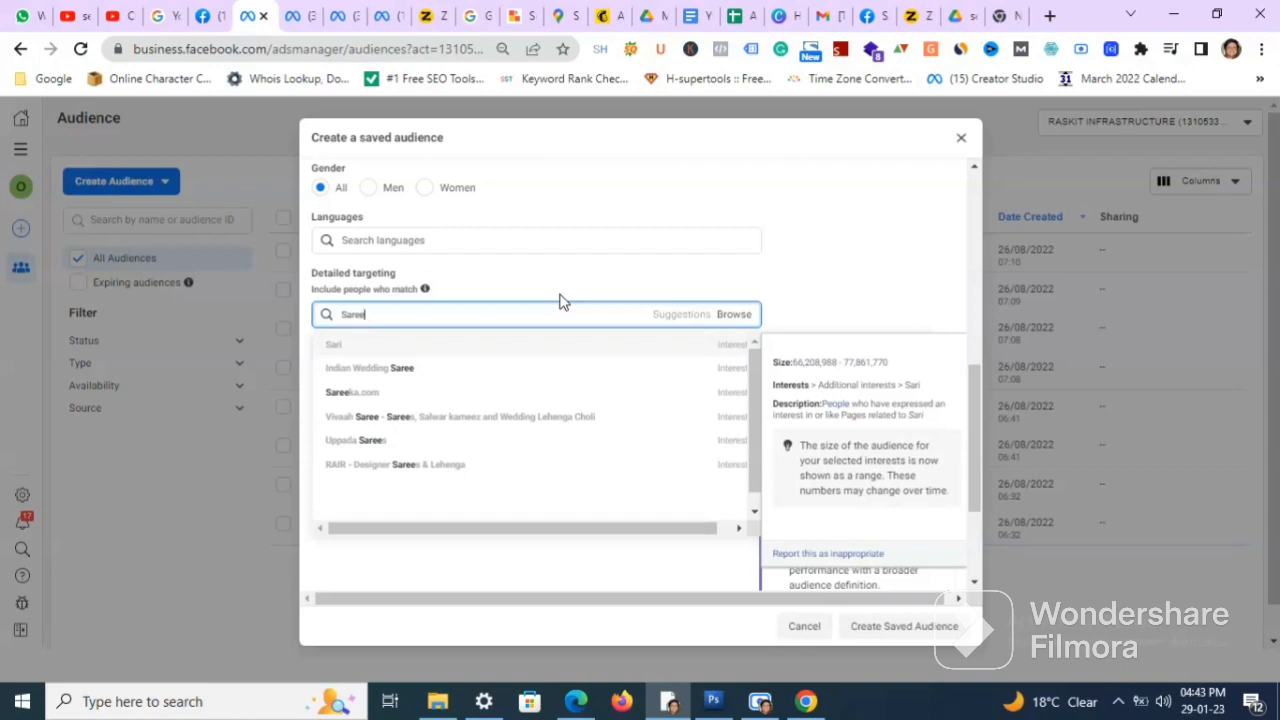
{"action": "left_click", "coordinate": [495, 350]}
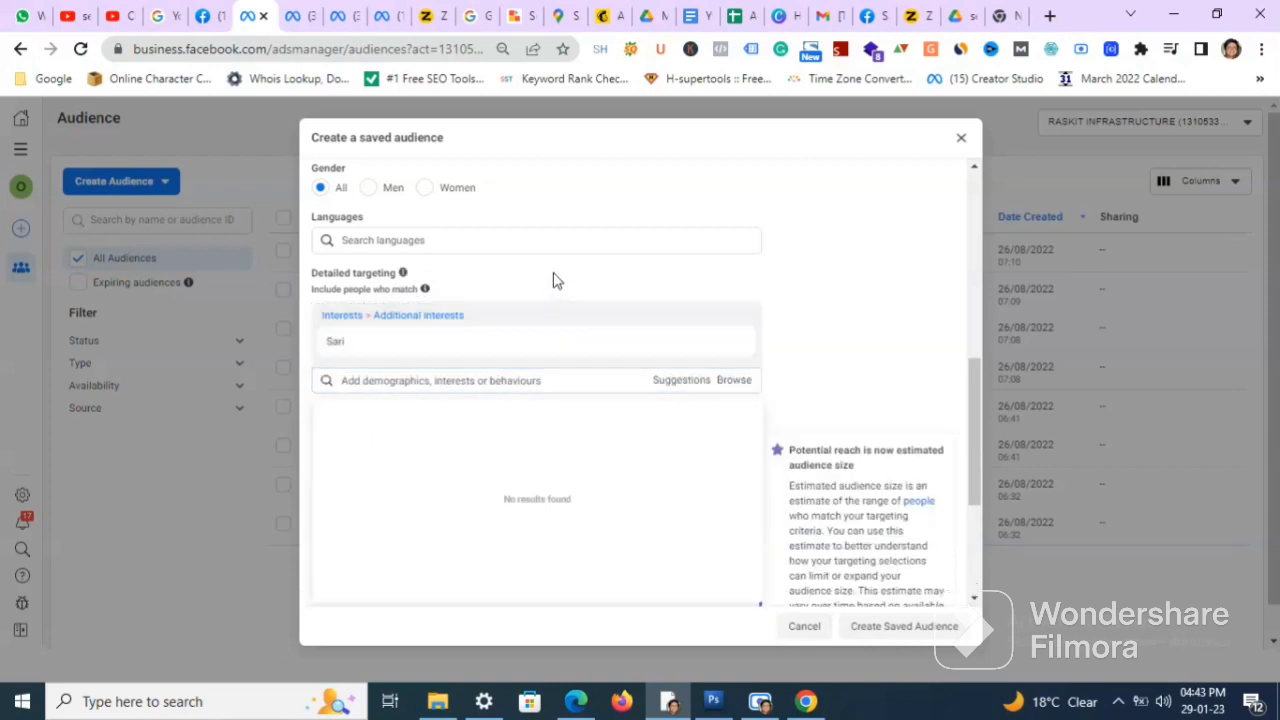
{"action": "left_click", "coordinate": [555, 280]}
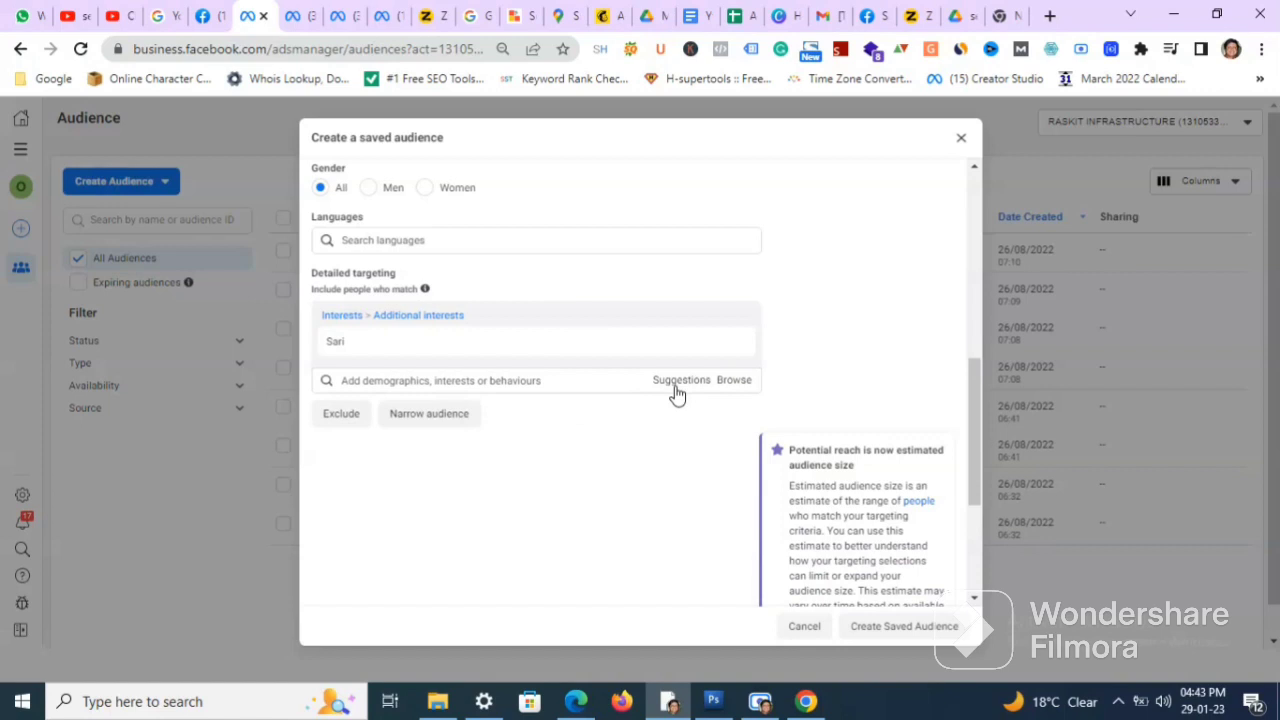
Add the suggested interests Silk and Clothing (clothing) to the detailed targeting.
{"action": "left_click", "coordinate": [676, 390]}
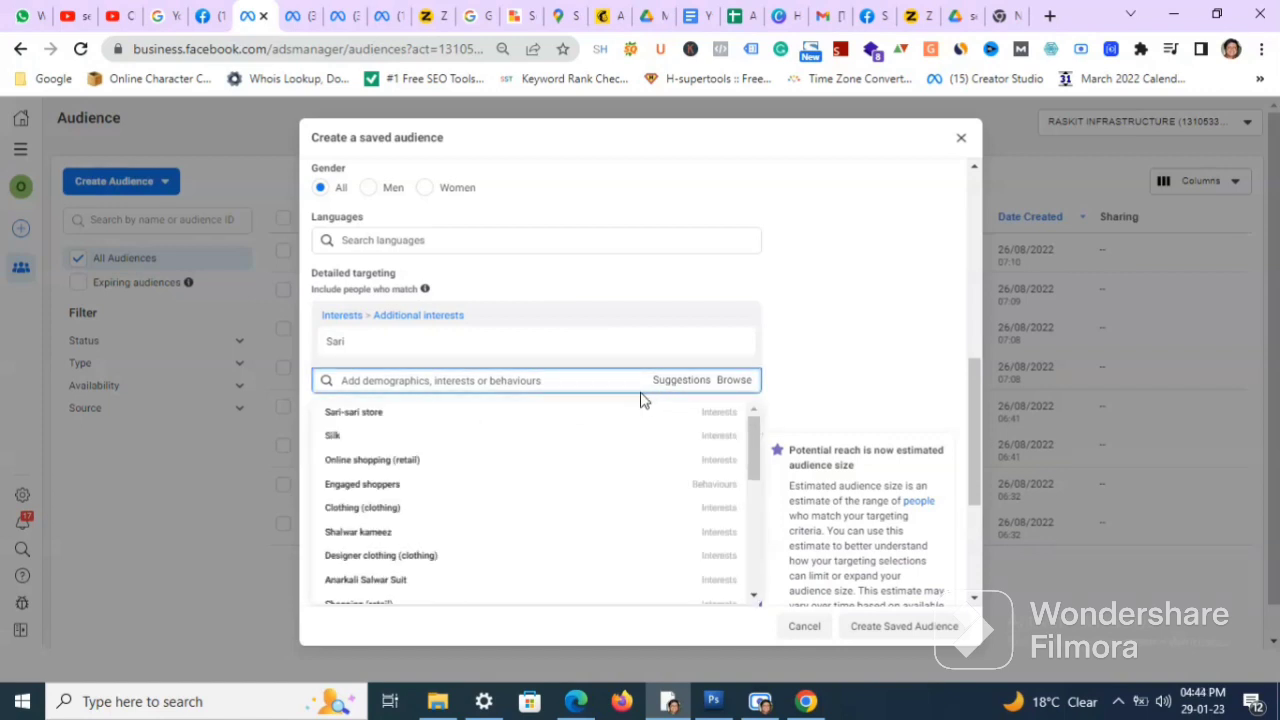
{"action": "mouse_move", "coordinate": [624, 425]}
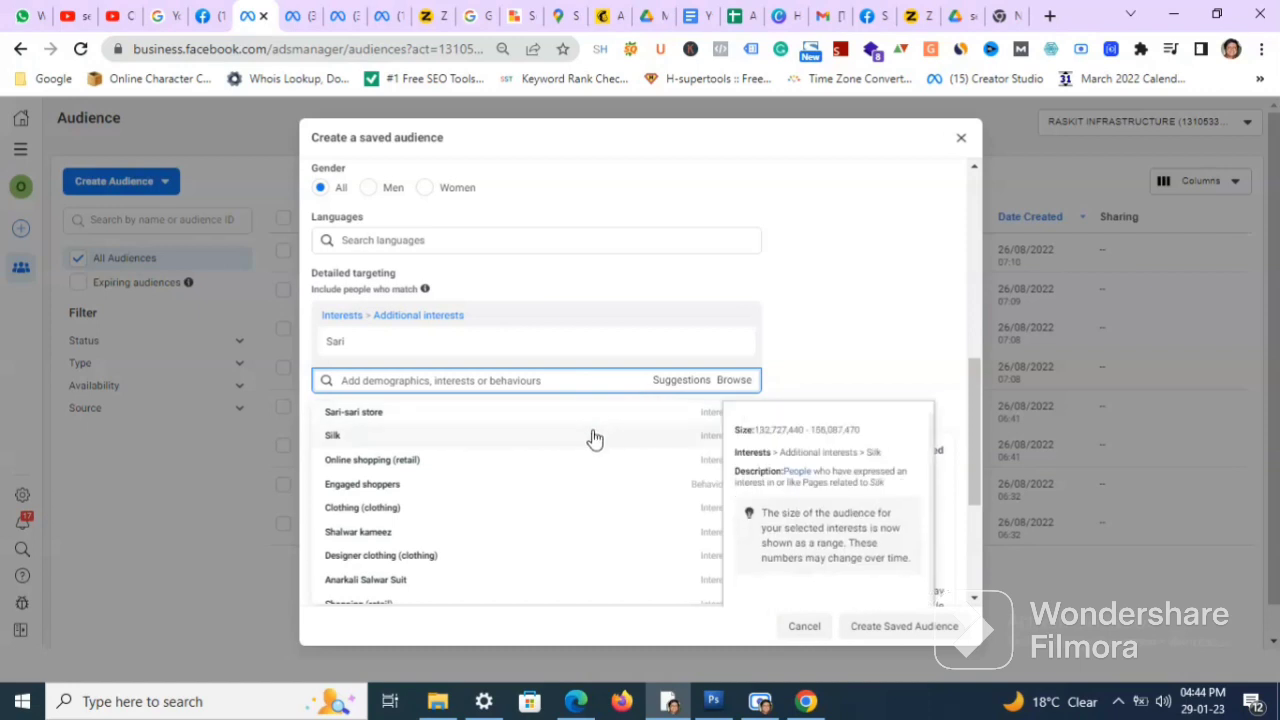
{"action": "left_click", "coordinate": [527, 447]}
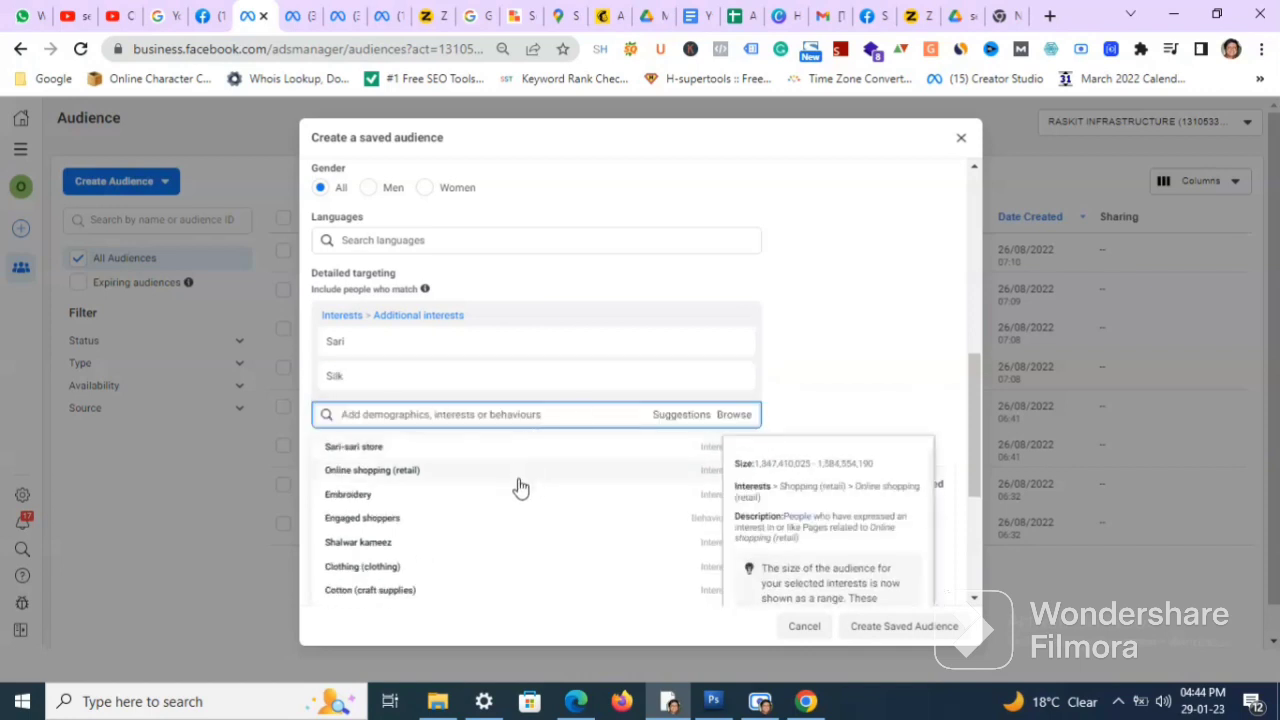
{"action": "left_click", "coordinate": [511, 573]}
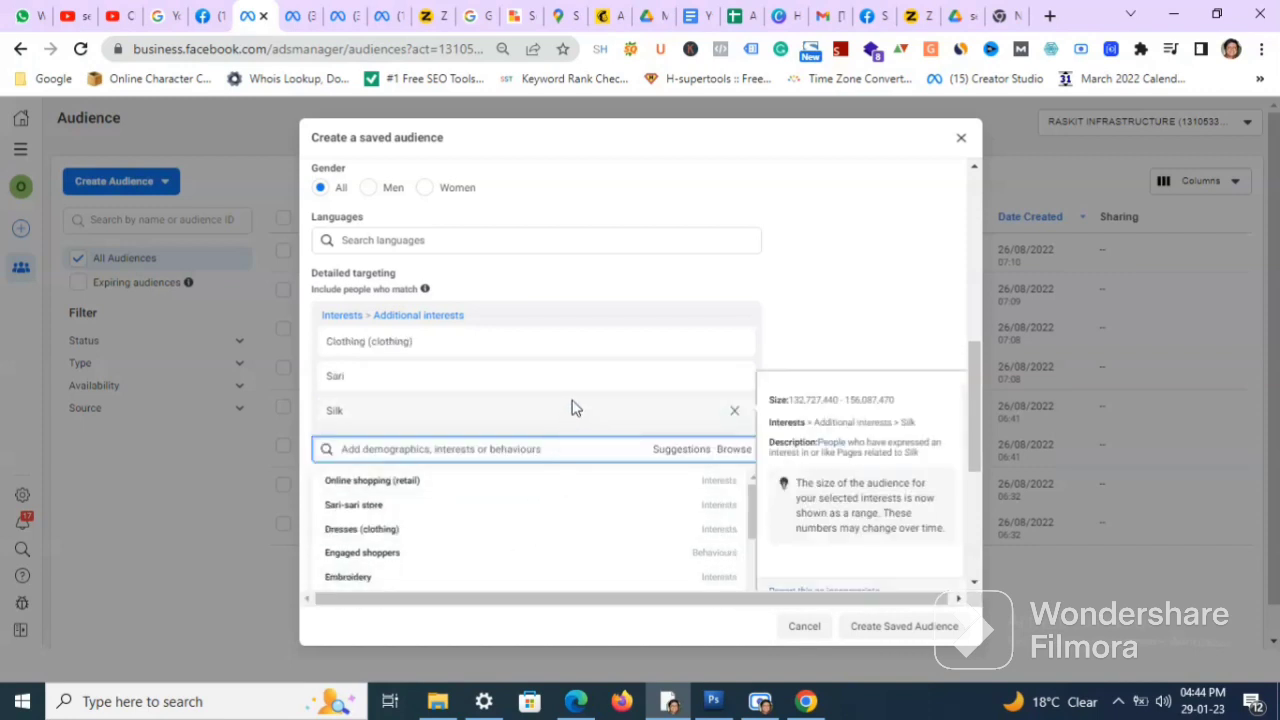
{"action": "left_click", "coordinate": [823, 290]}
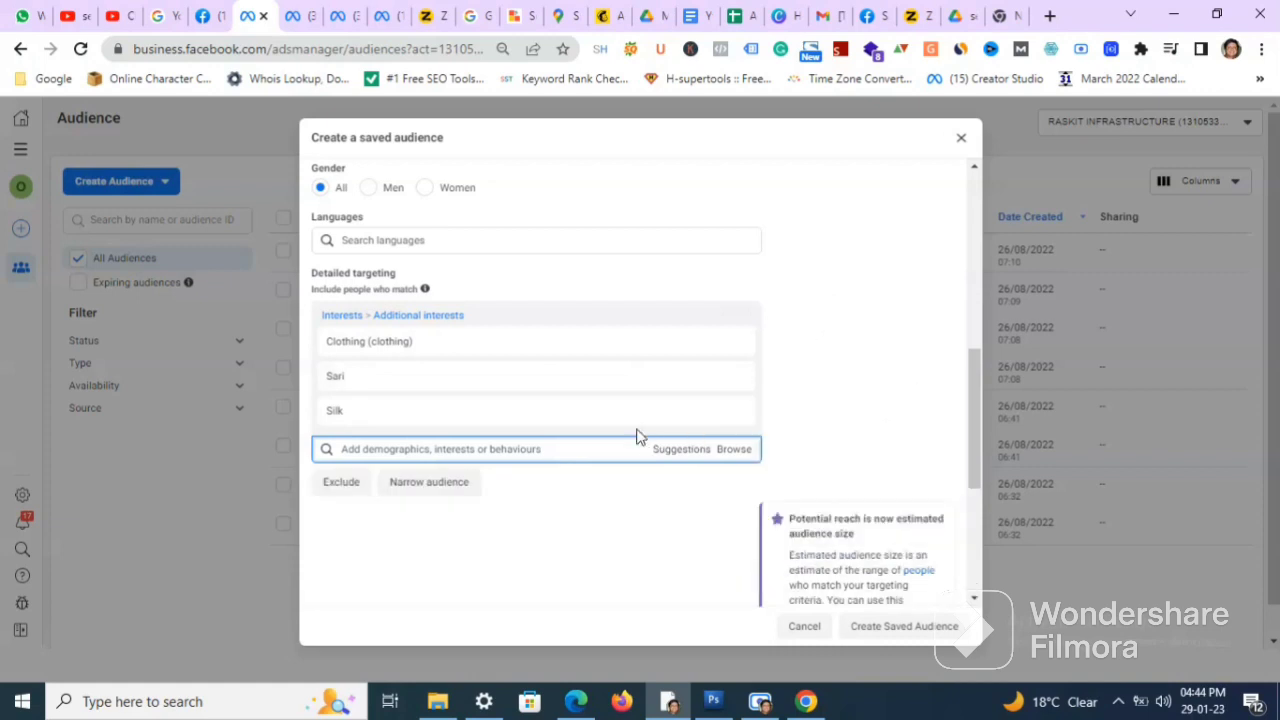
Add the suggested interests Online shopping (retail) and Shopping (retail) to the detailed targeting.
{"action": "scroll", "coordinate": [855, 372], "scroll_direction": "down", "scroll_amount": 1}
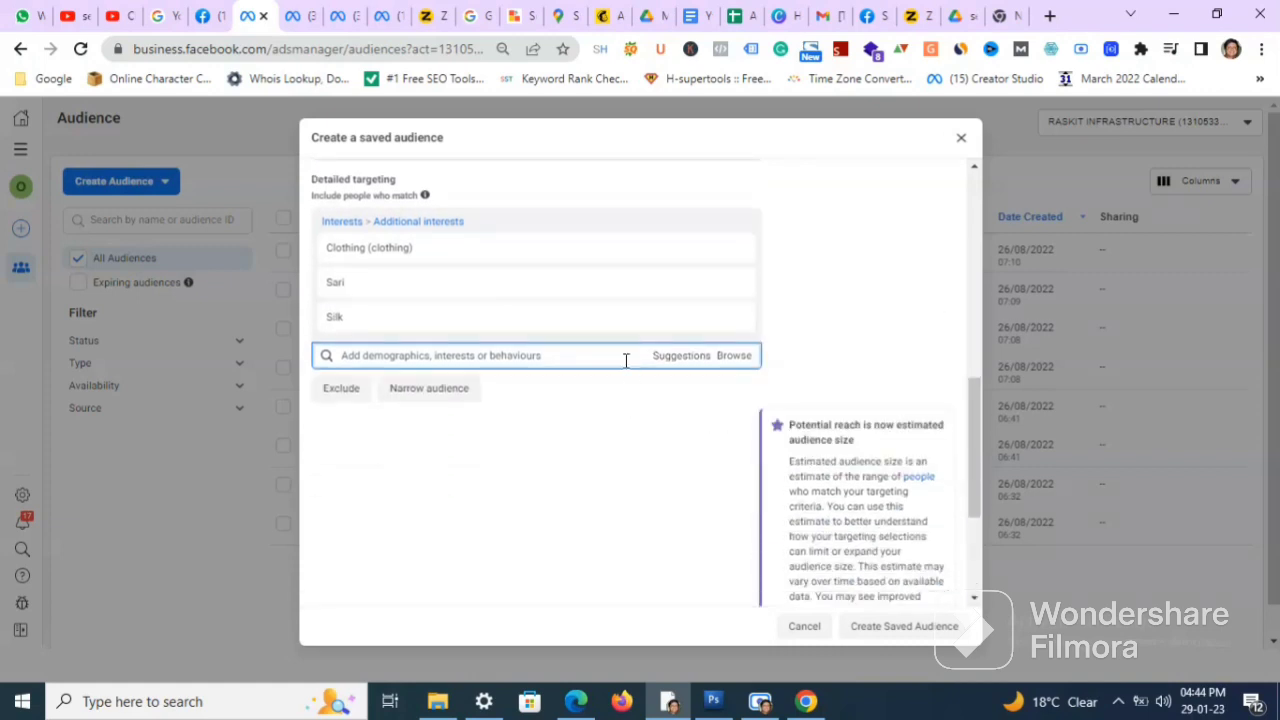
{"action": "left_click", "coordinate": [669, 358]}
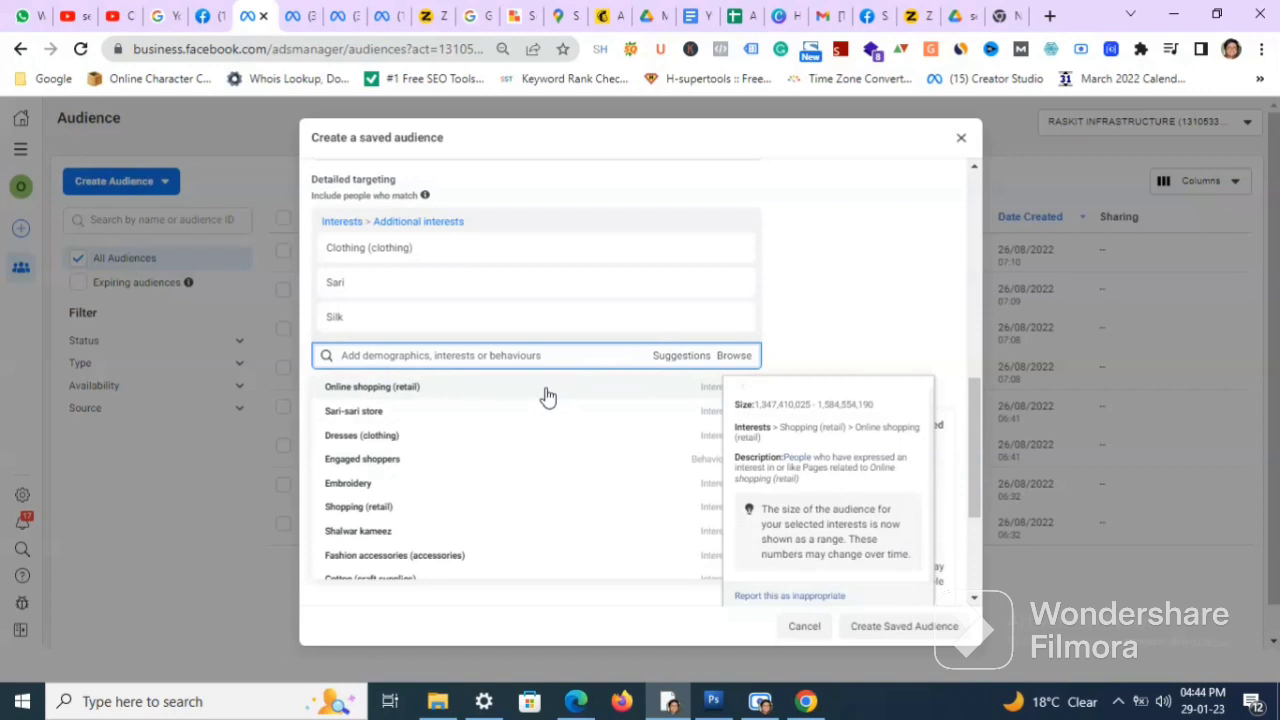
{"action": "left_click", "coordinate": [545, 390]}
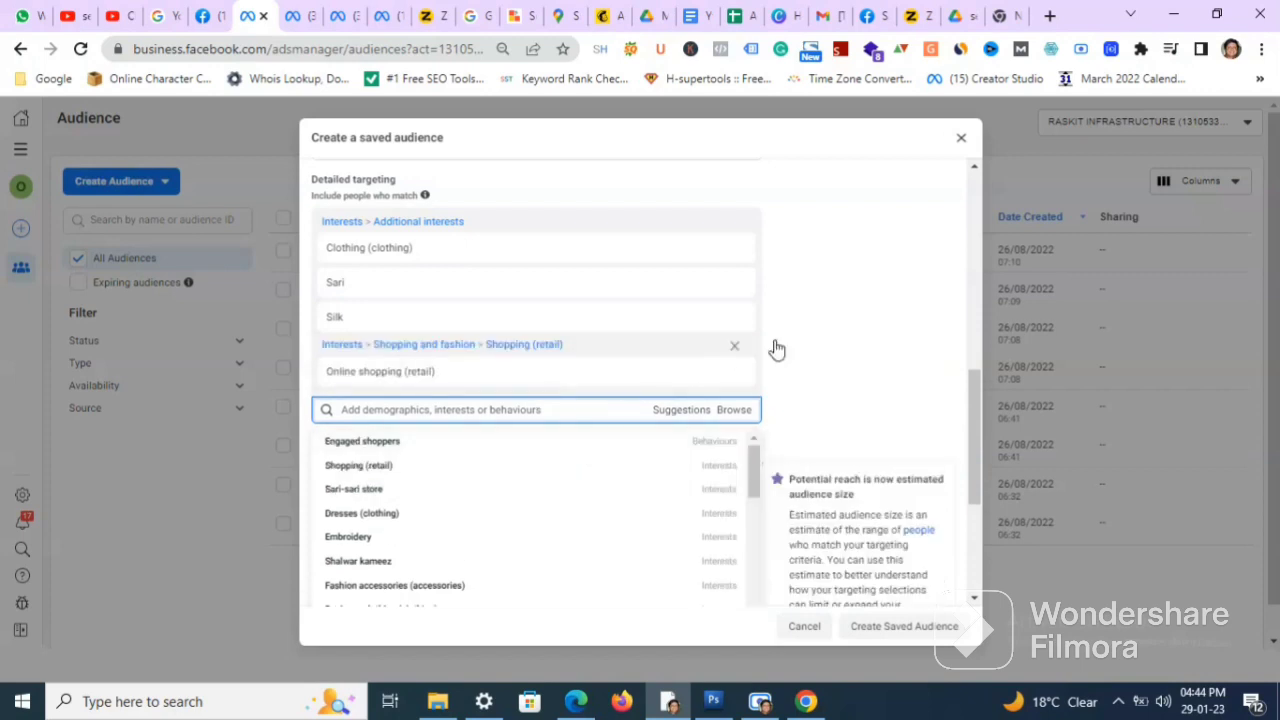
{"action": "scroll", "coordinate": [777, 348], "scroll_direction": "down", "scroll_amount": 1}
{"action": "mouse_move", "coordinate": [591, 371]}
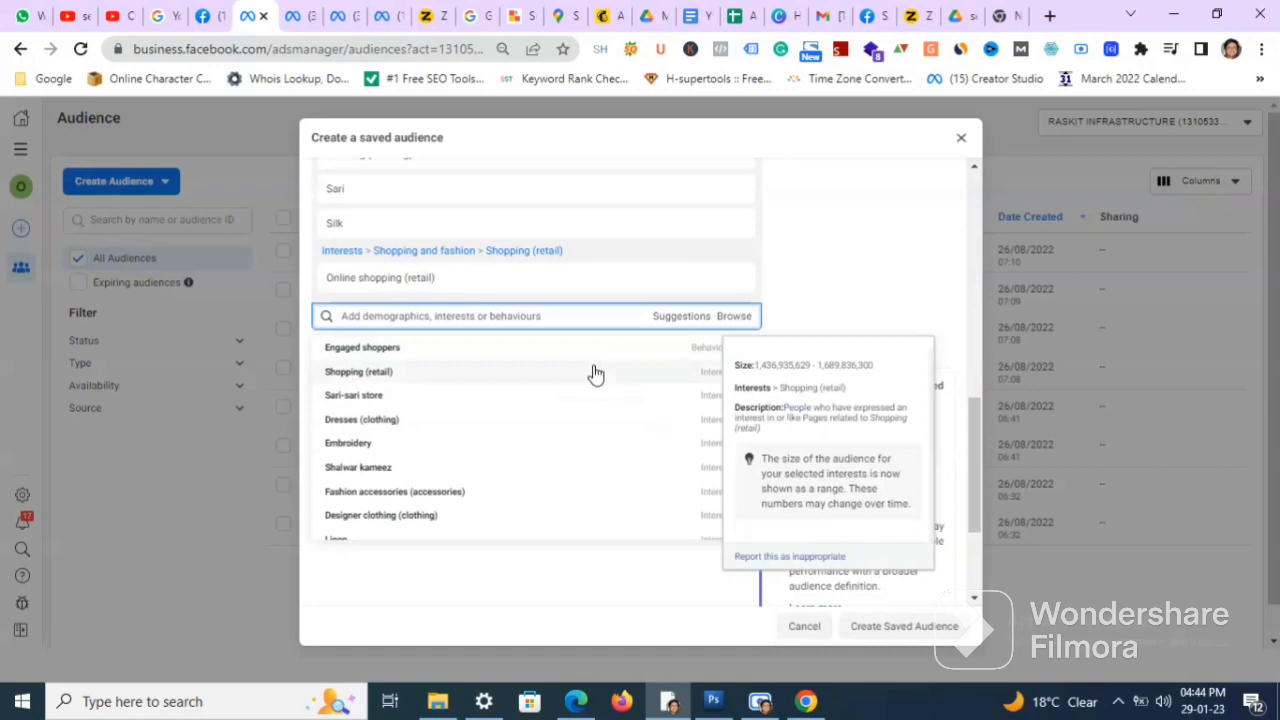
{"action": "left_click", "coordinate": [492, 374]}
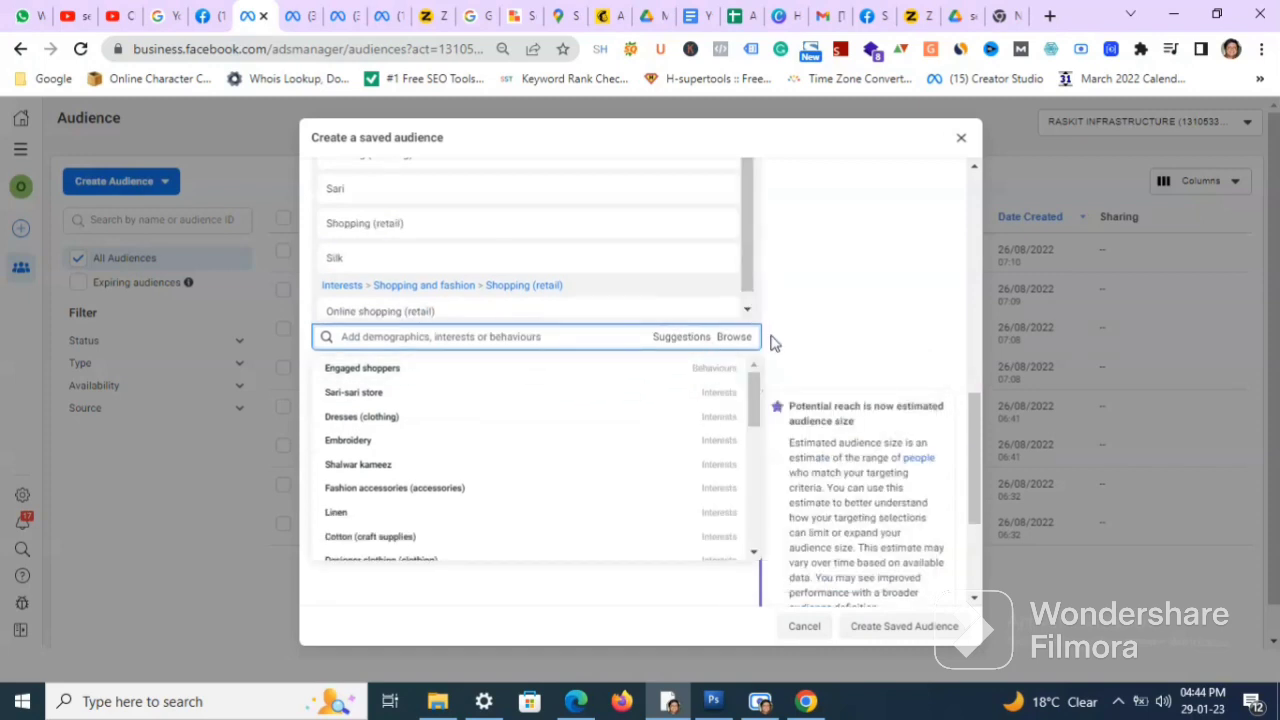
Search detailed targeting for "saree" and add the Indian Wedding Saree interest.
{"action": "left_click", "coordinate": [537, 337]}
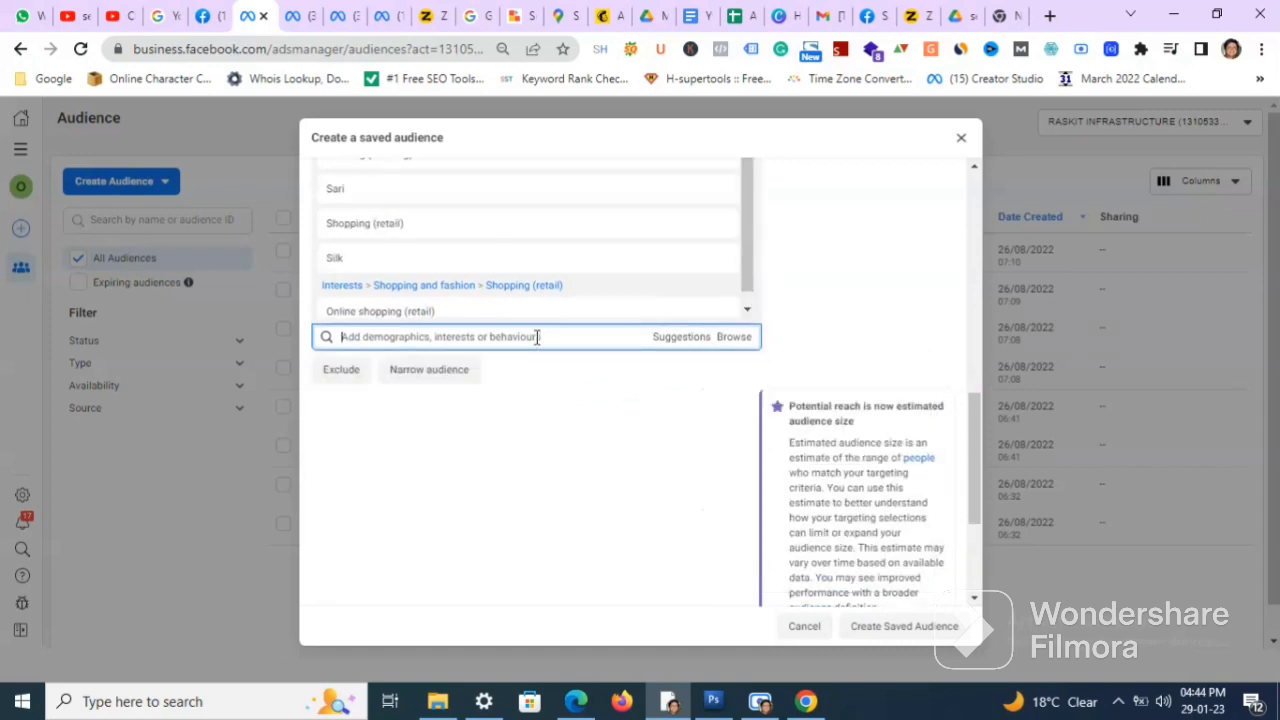
{"action": "type", "text": "saree"}
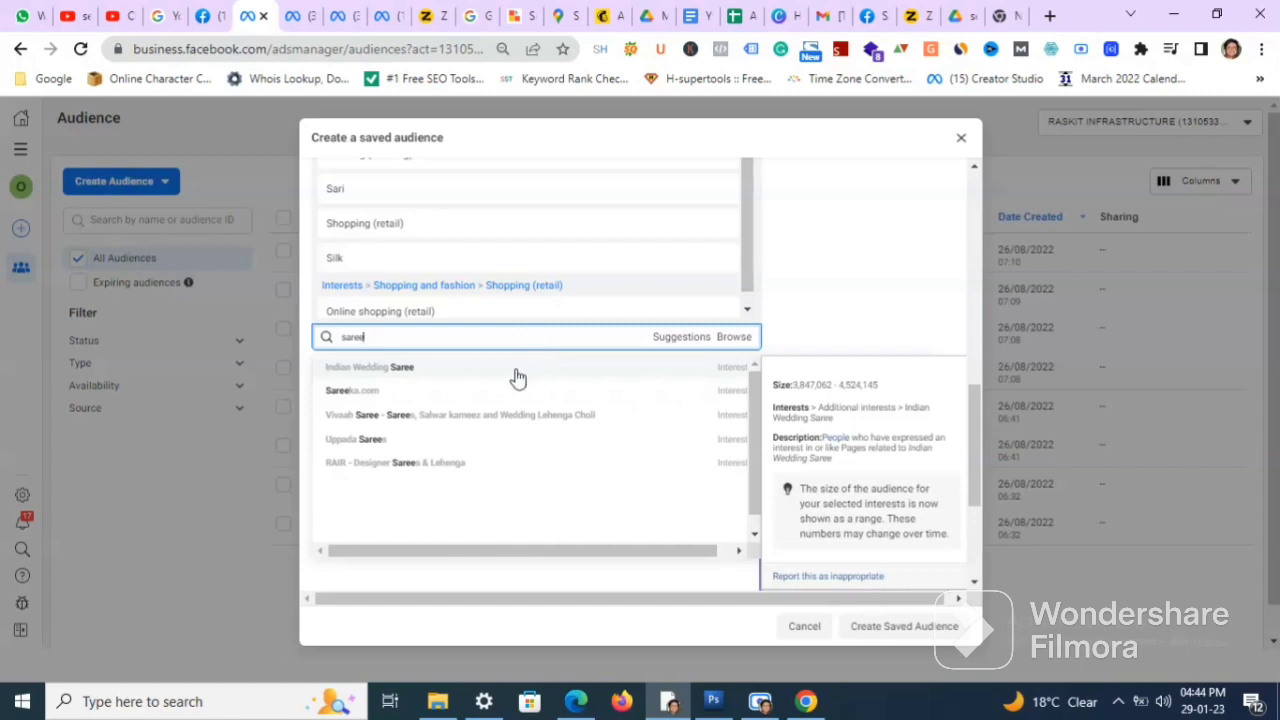
{"action": "left_click", "coordinate": [517, 377]}
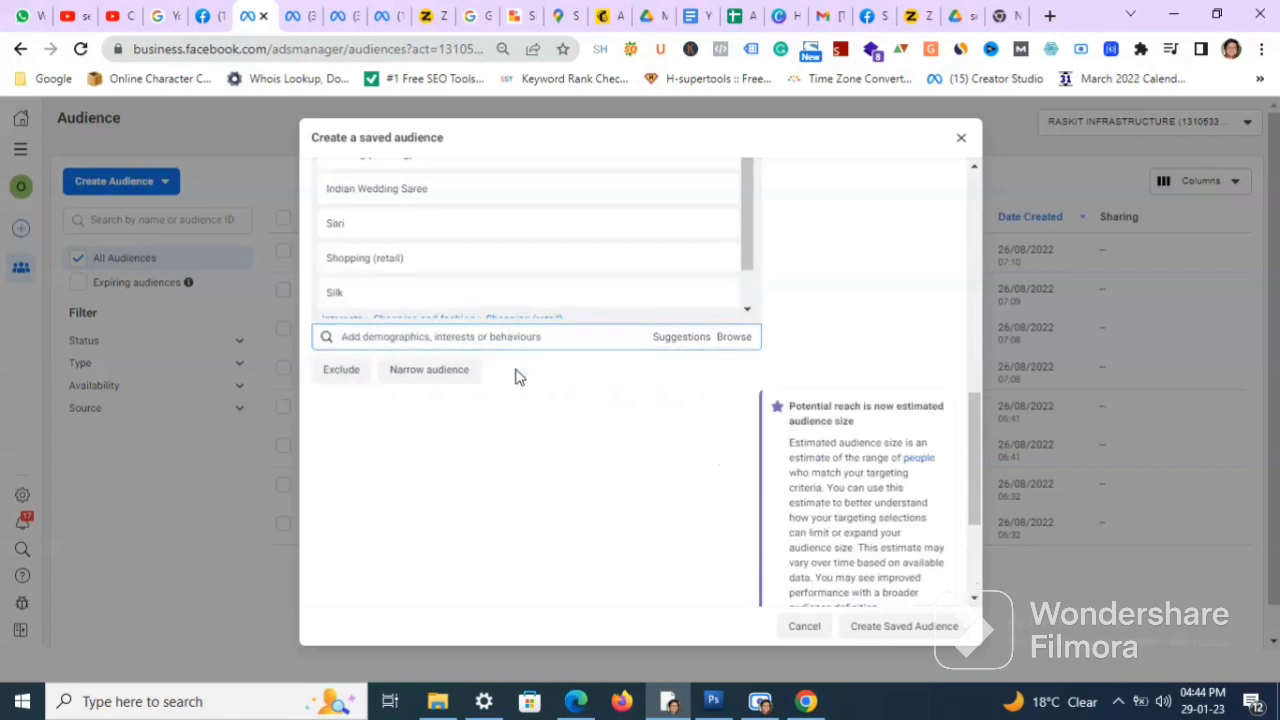
{"action": "left_click", "coordinate": [808, 317]}
{"action": "mouse_move", "coordinate": [520, 278]}
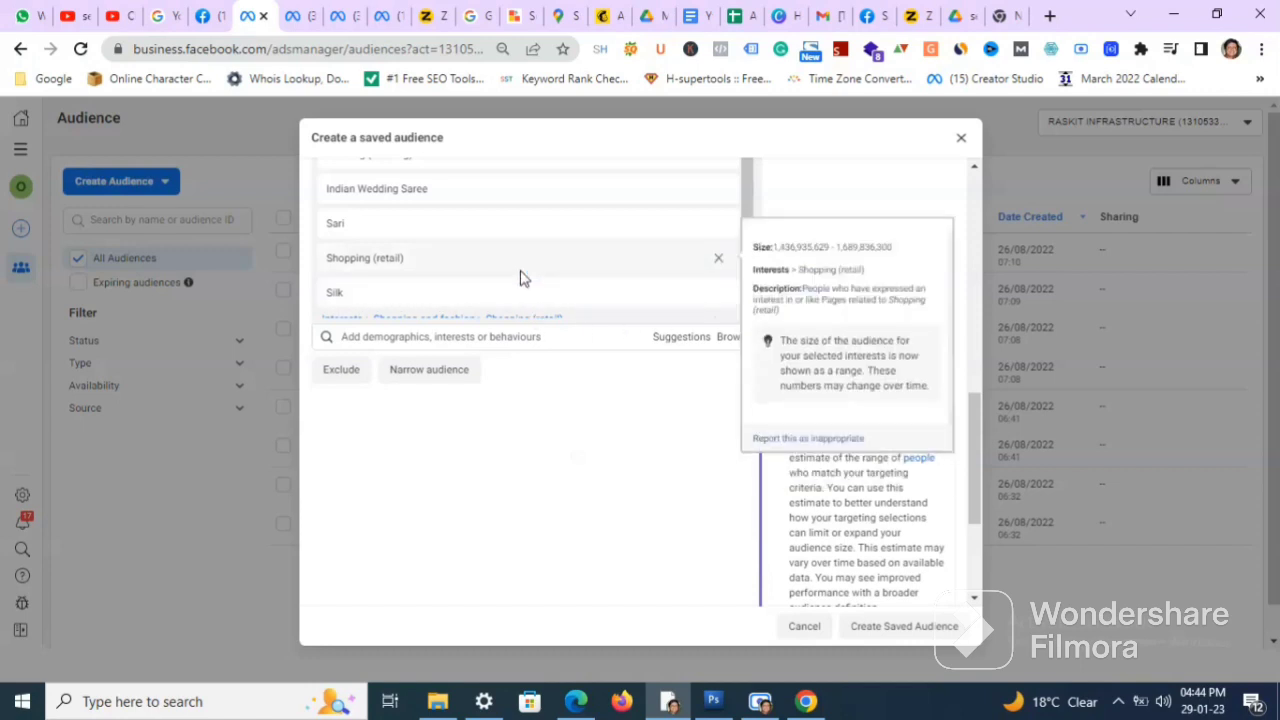
Add the suggested interests Dresses (clothing) and Wedding dress (weddings) to the detailed targeting.
{"action": "left_click", "coordinate": [680, 340]}
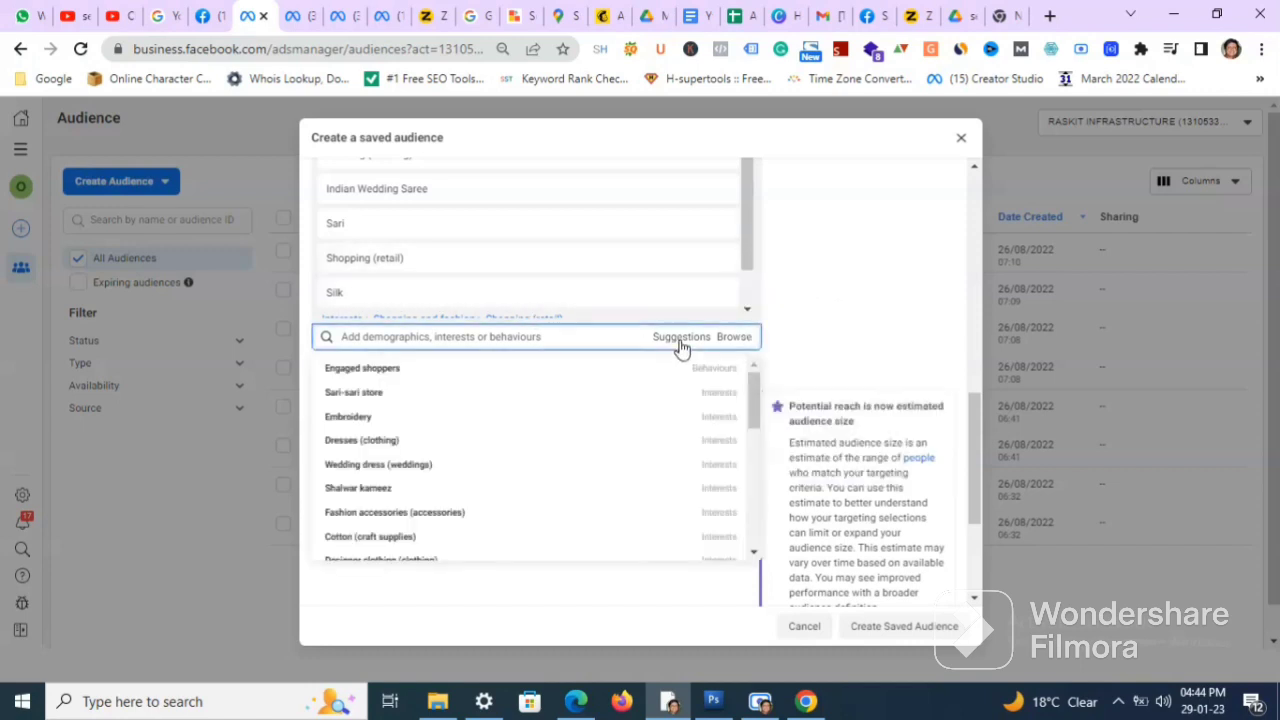
{"action": "mouse_move", "coordinate": [651, 363]}
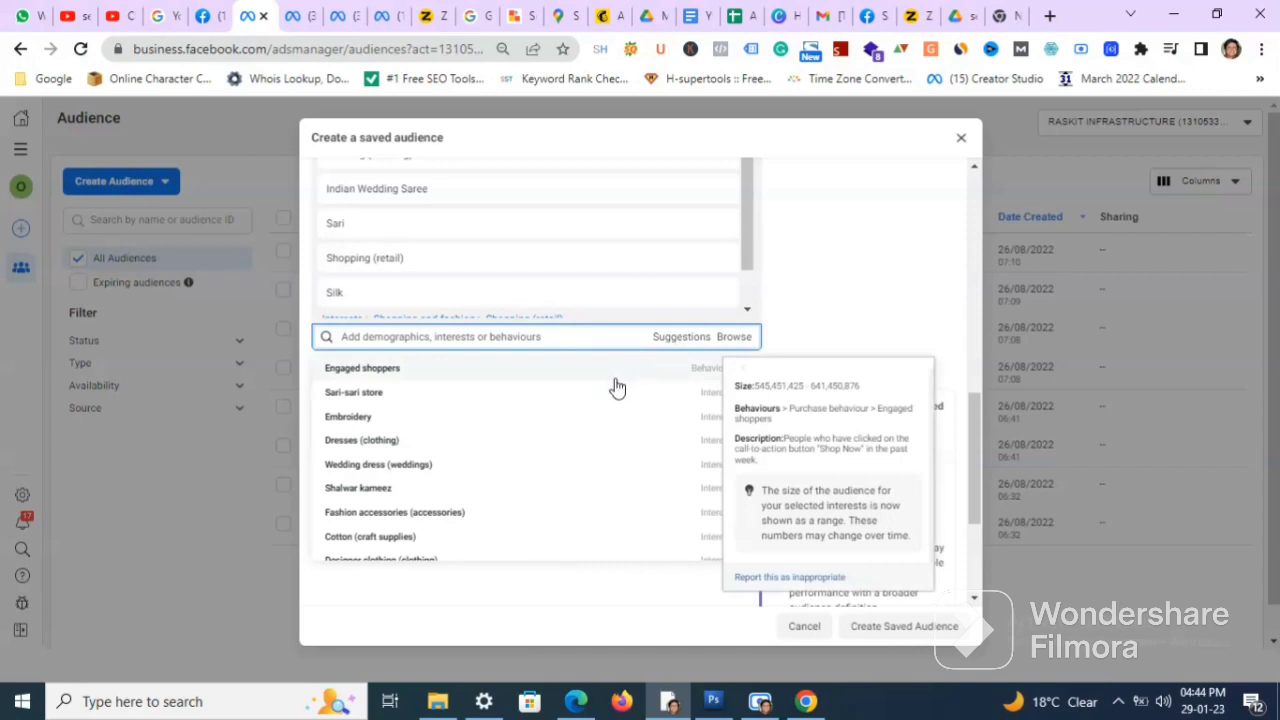
{"action": "mouse_move", "coordinate": [588, 388]}
{"action": "left_click", "coordinate": [549, 440]}
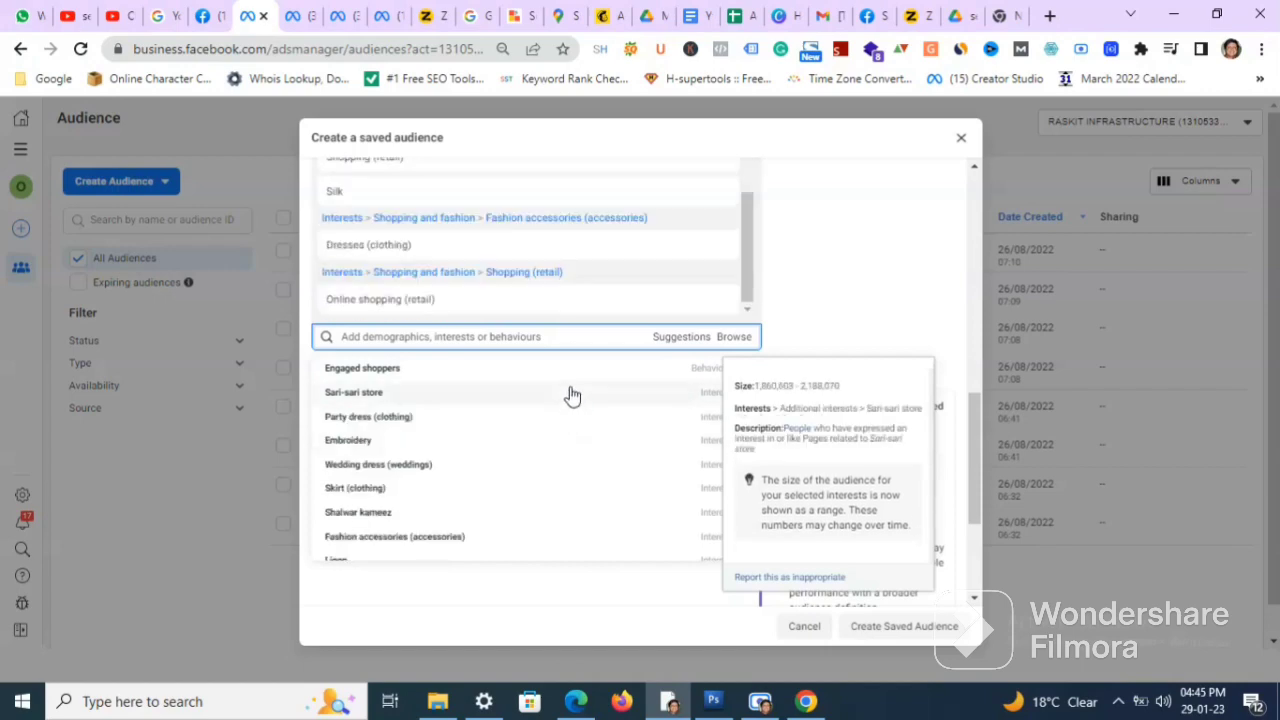
{"action": "left_click", "coordinate": [527, 470]}
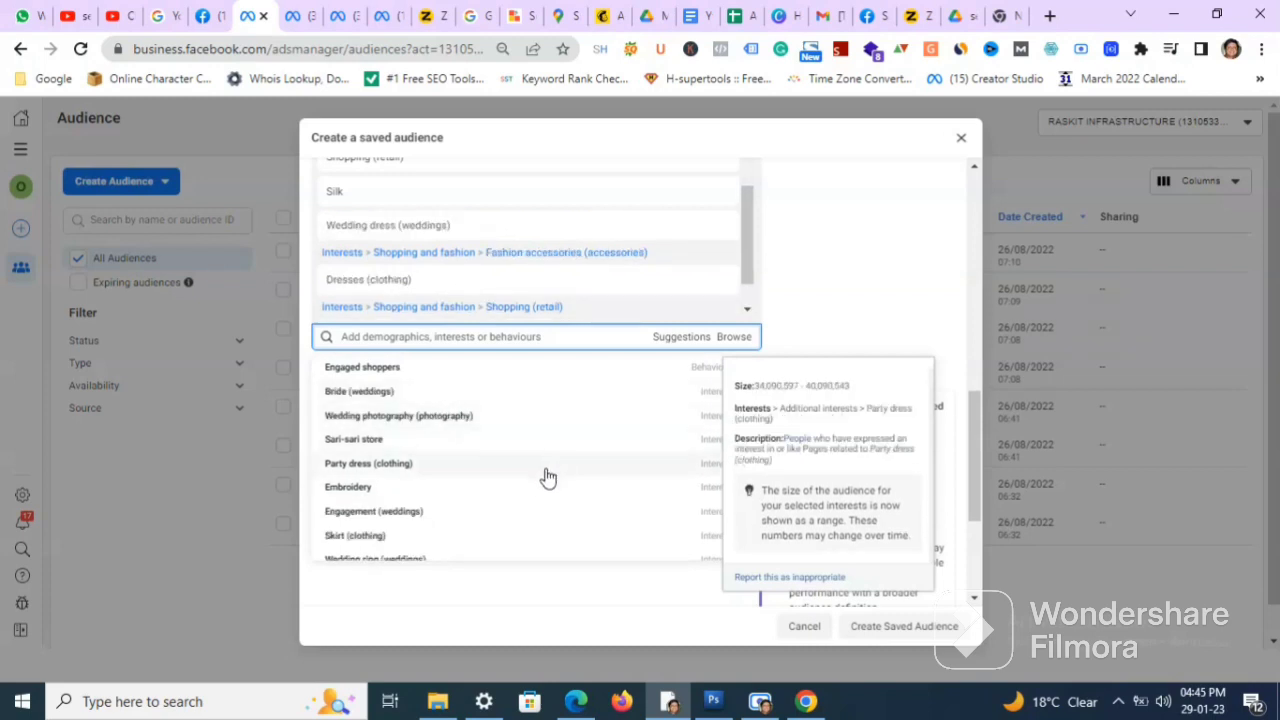
Add the suggested interest Designer clothing (clothing), close the suggestions and review the chosen interests.
{"action": "scroll", "coordinate": [548, 470], "scroll_direction": "down", "scroll_amount": 1}
{"action": "scroll", "coordinate": [548, 464], "scroll_direction": "down", "scroll_amount": 1}
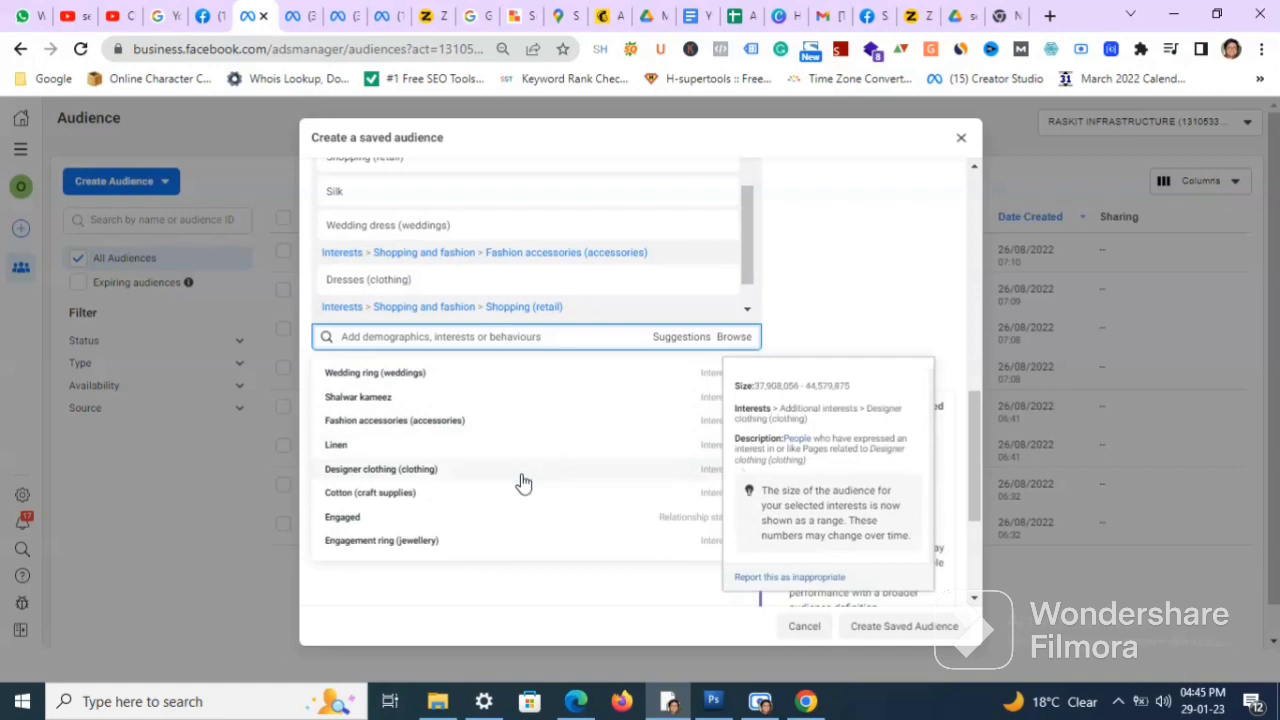
{"action": "left_click", "coordinate": [521, 478]}
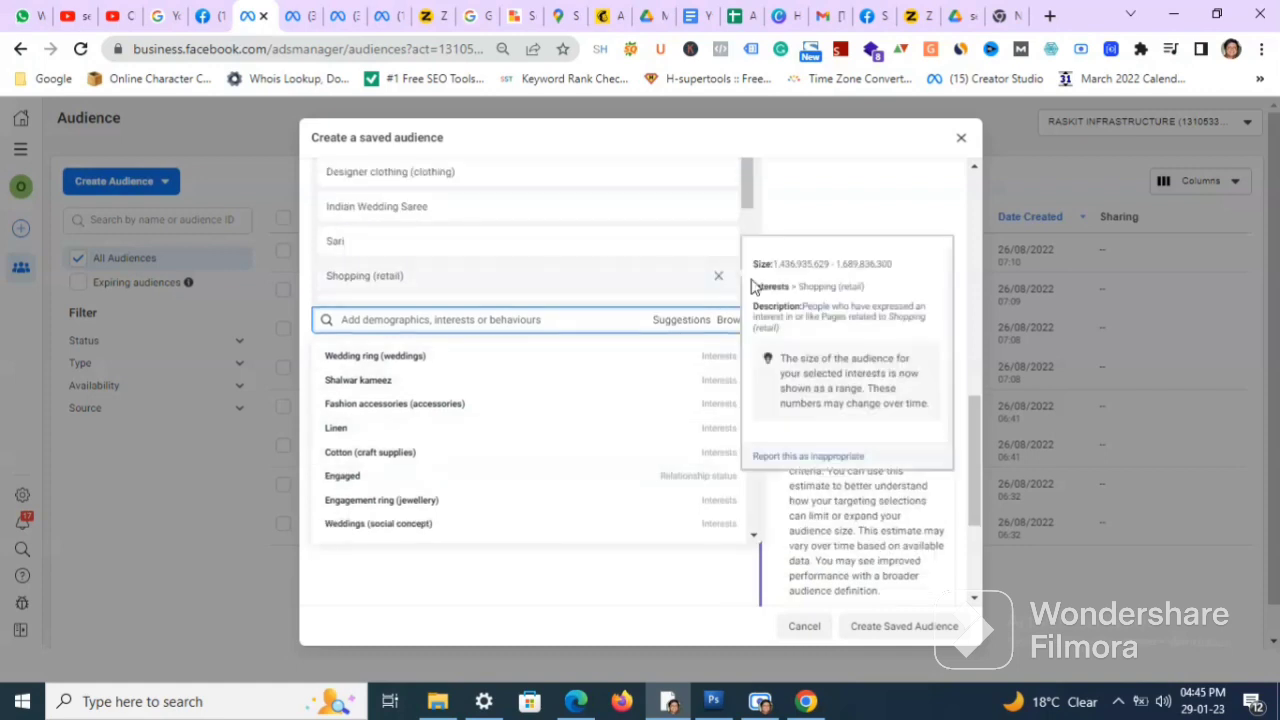
{"action": "left_click", "coordinate": [790, 245]}
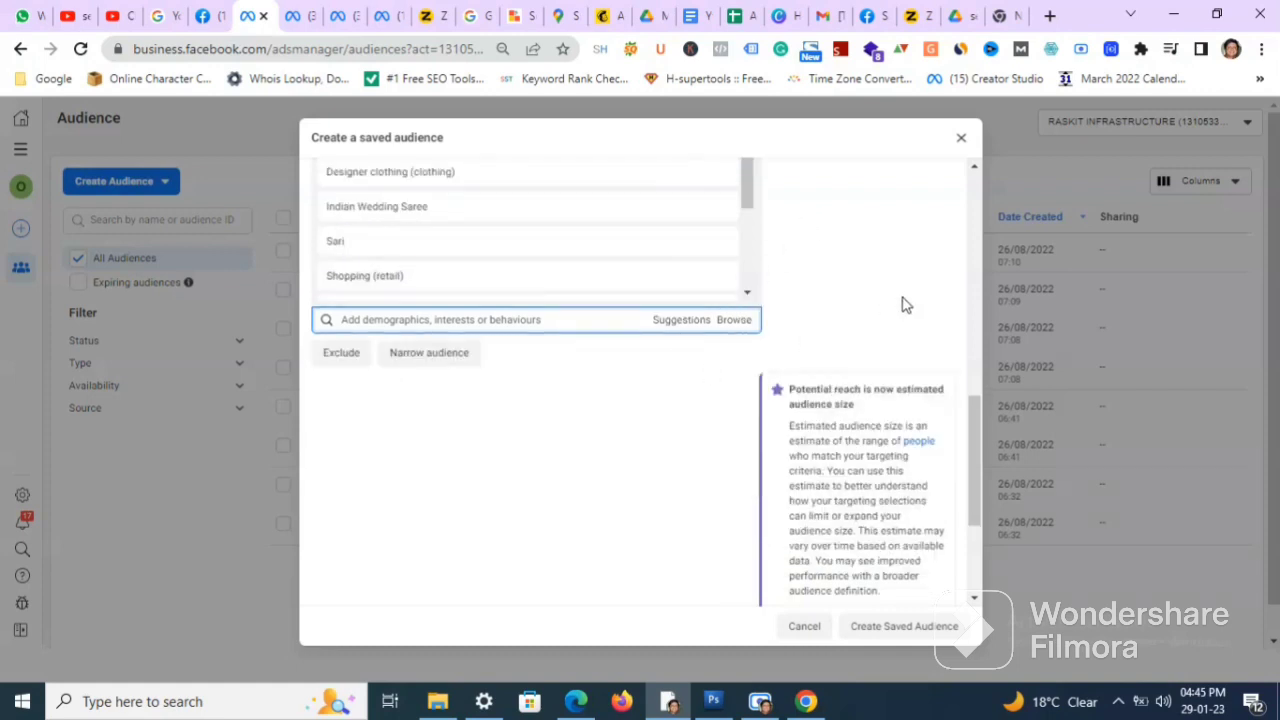
{"action": "scroll", "coordinate": [904, 304], "scroll_direction": "up", "scroll_amount": 2}
{"action": "scroll", "coordinate": [883, 307], "scroll_direction": "down", "scroll_amount": 2}
{"action": "mouse_move", "coordinate": [474, 255]}
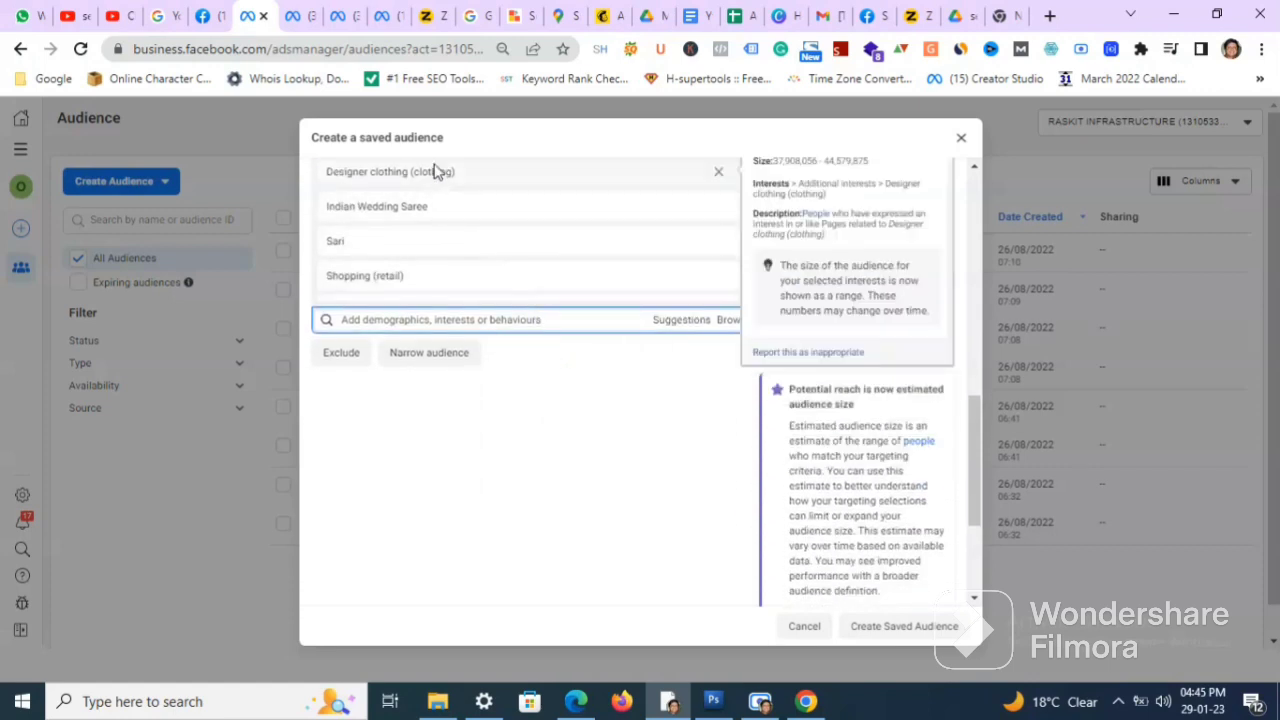
Switch to the Ziteboard whiteboard and write a three-line list below the Ask Yourself items: "1. P", "2. P", "3. P".
{"action": "left_click", "coordinate": [430, 17]}
{"action": "scroll", "coordinate": [583, 374], "scroll_direction": "down", "scroll_amount": 1}
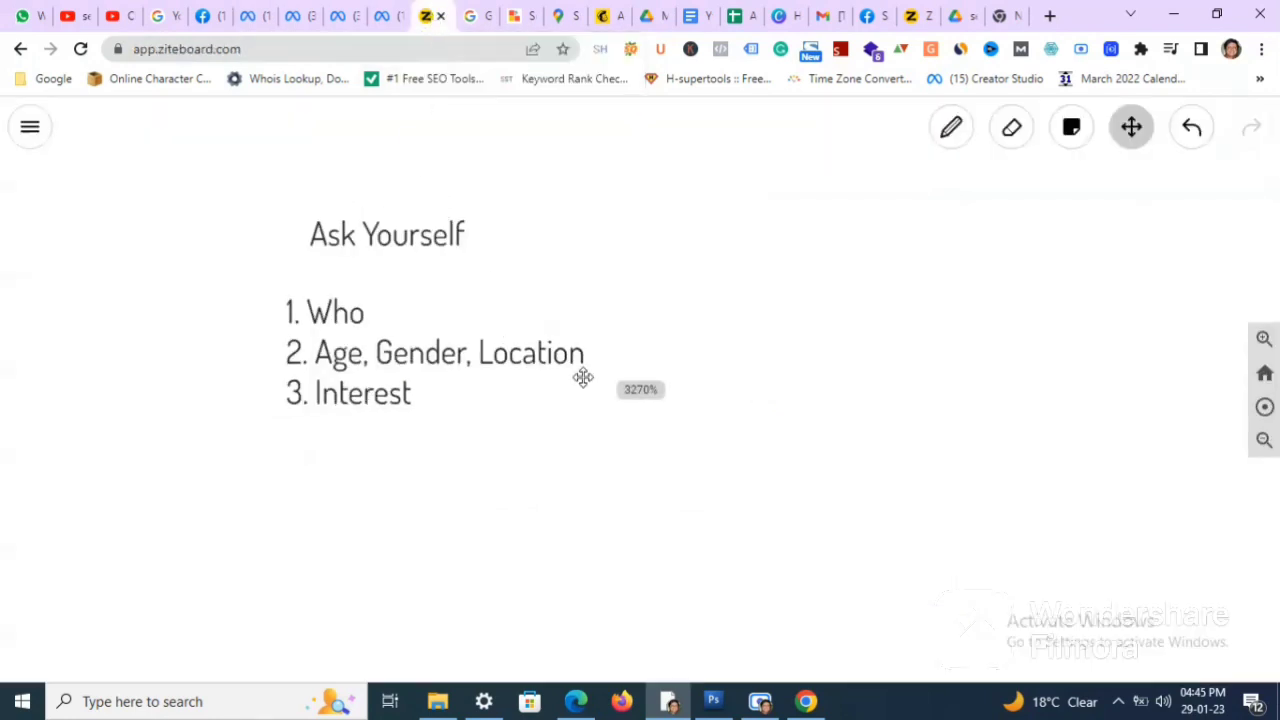
{"action": "scroll", "coordinate": [583, 377], "scroll_direction": "up", "scroll_amount": 1}
{"action": "scroll", "coordinate": [566, 402], "scroll_direction": "down", "scroll_amount": 1}
{"action": "left_click_drag", "start_coordinate": [566, 402], "coordinate": [569, 314]}
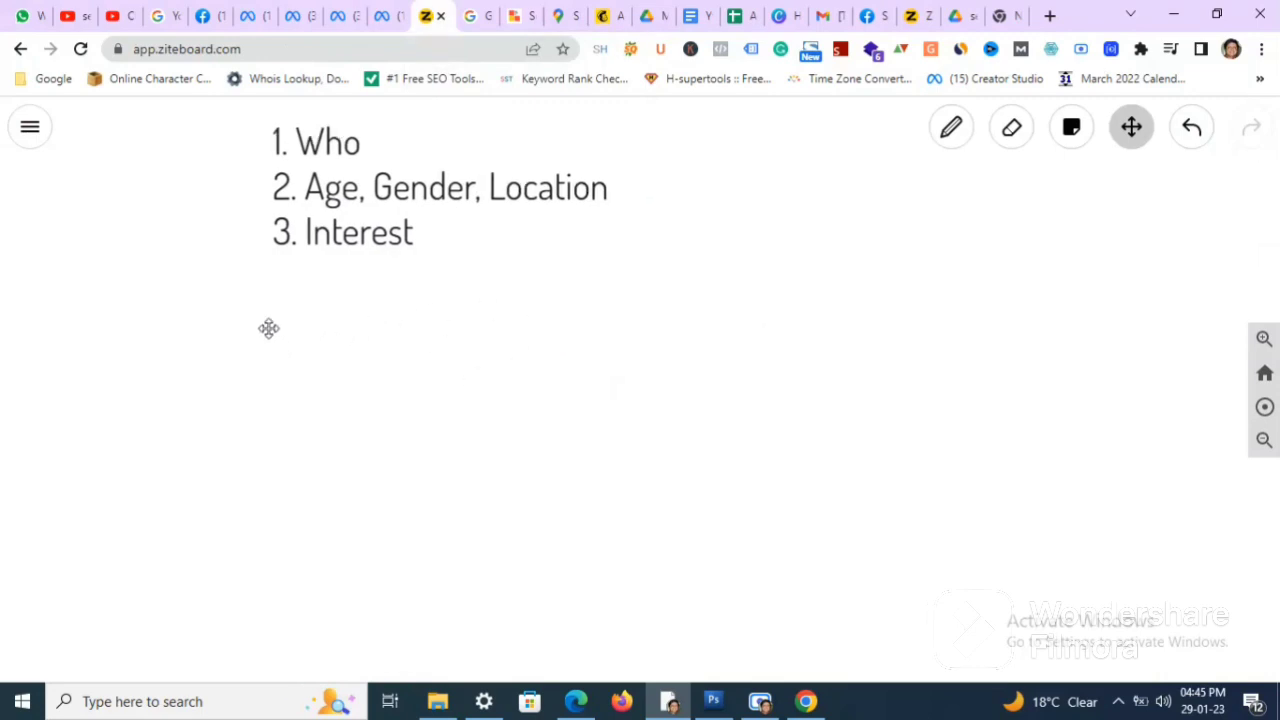
{"action": "key", "text": "p"}
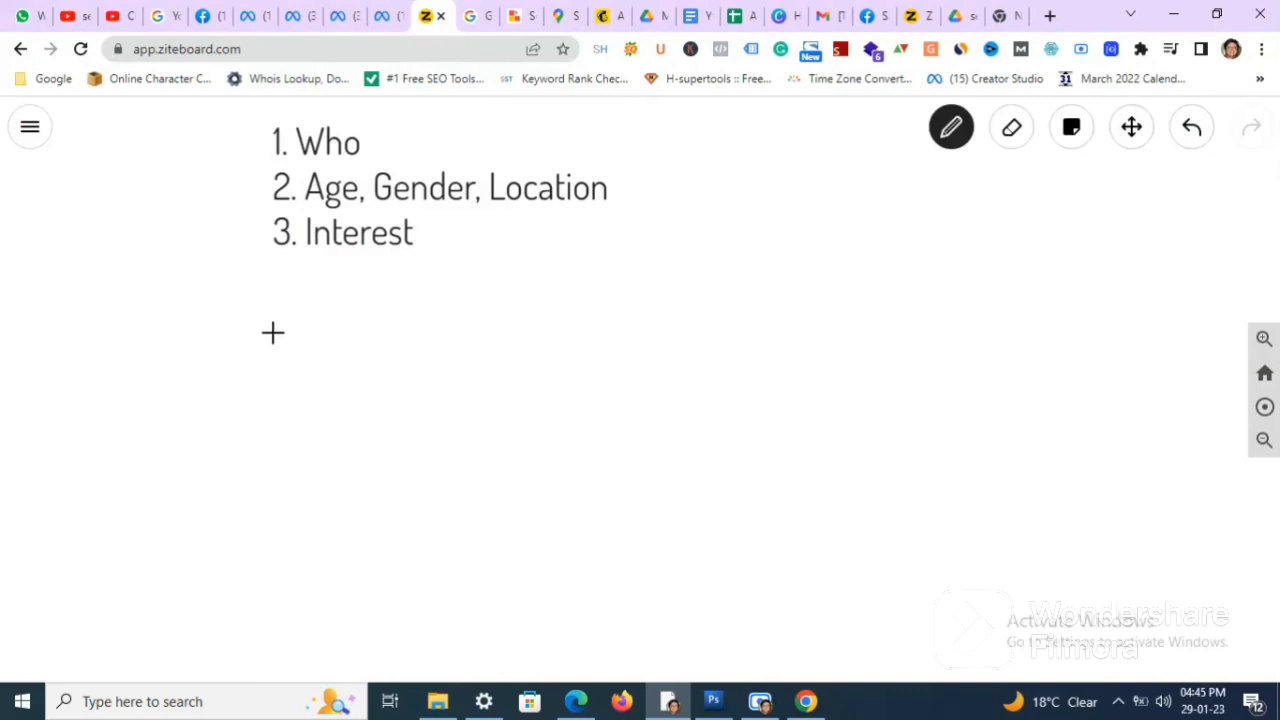
{"action": "left_click", "coordinate": [273, 332]}
{"action": "type", "text": "1. P"}
{"action": "key", "text": "Return"}
{"action": "type", "text": "2. P"}
{"action": "key", "text": "Return"}
{"action": "type", "text": "3. P"}
Complete the first line of the whiteboard list as "1. P = Person, People (Celebrities, Influencers)".
{"action": "key", "text": "Up"}
{"action": "key", "text": "Up"}
{"action": "type", "text": "= Pos"}
{"action": "key", "text": "BackSpace"}
{"action": "key", "text": "BackSpace"}
{"action": "type", "text": "erson, P"}
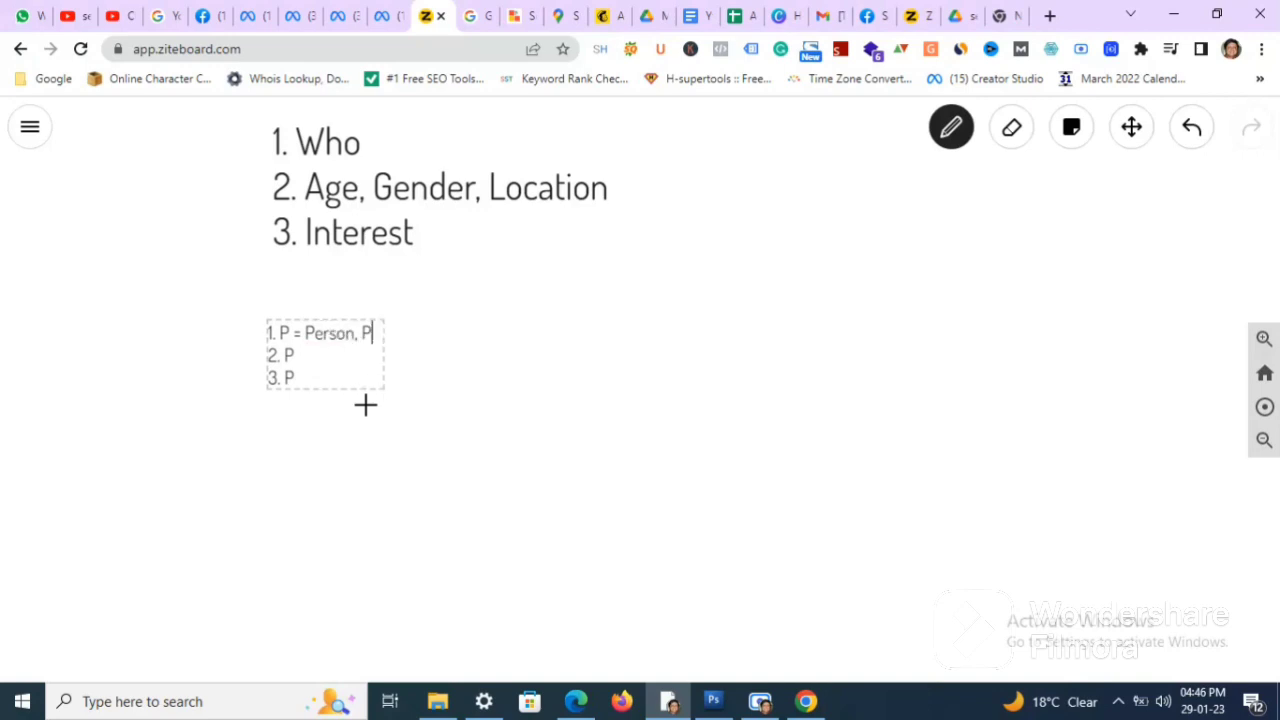
{"action": "type", "text": "eople (Celebr"}
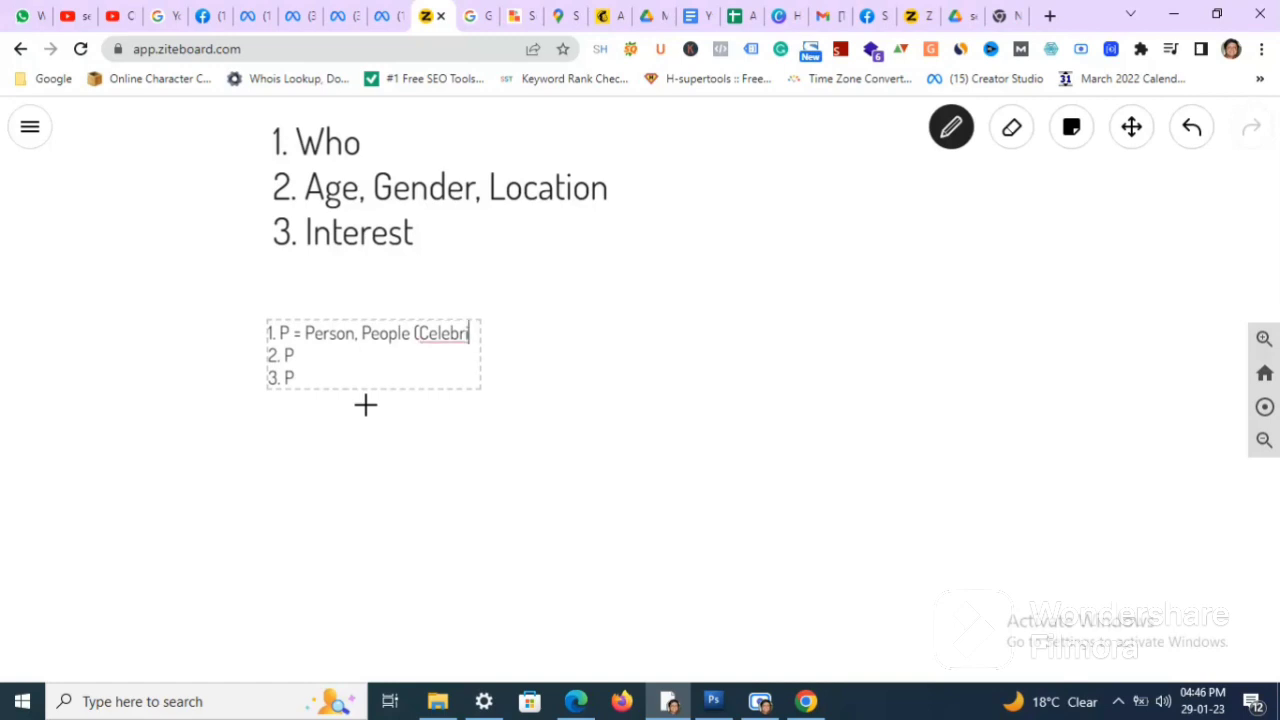
{"action": "type", "text": "ities, Influencer"}
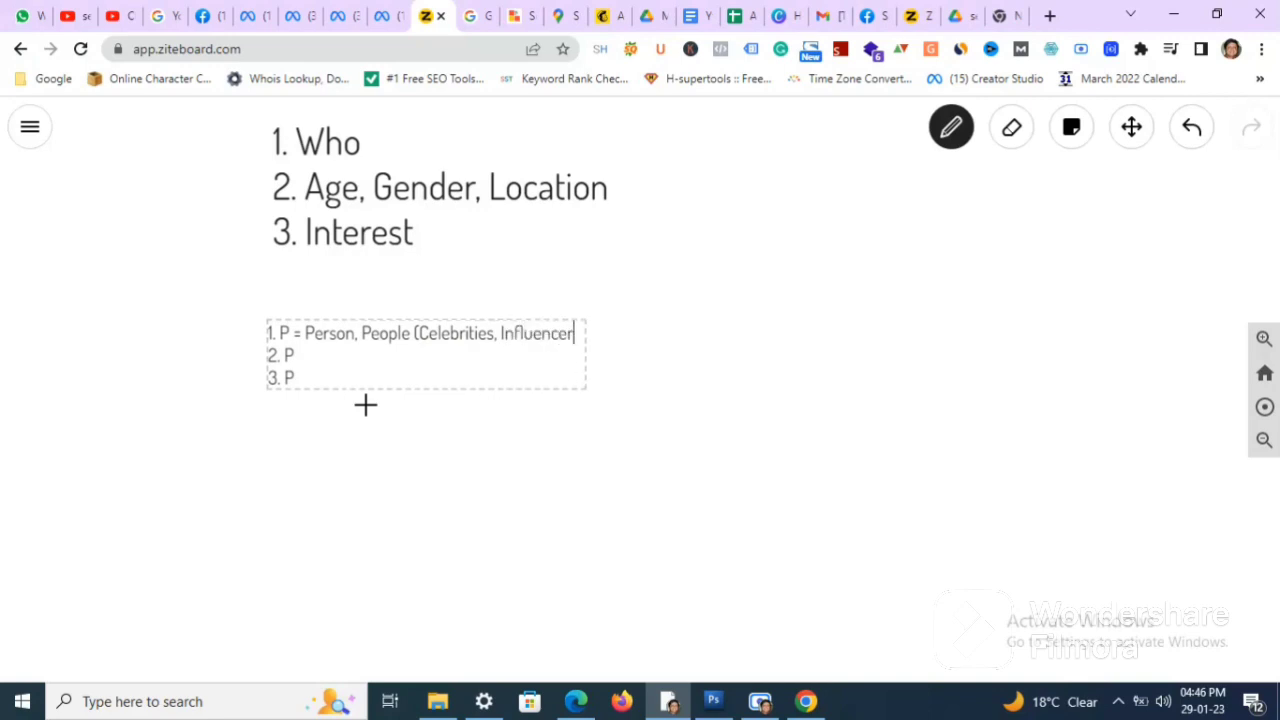
{"action": "type", "text": "s)"}
Complete the remaining whiteboard list lines as "2. P = Pages, Website" and "3. P = Price", and finish the text entry.
{"action": "key", "text": "Down"}
{"action": "type", "text": "= Pages, Webs"}
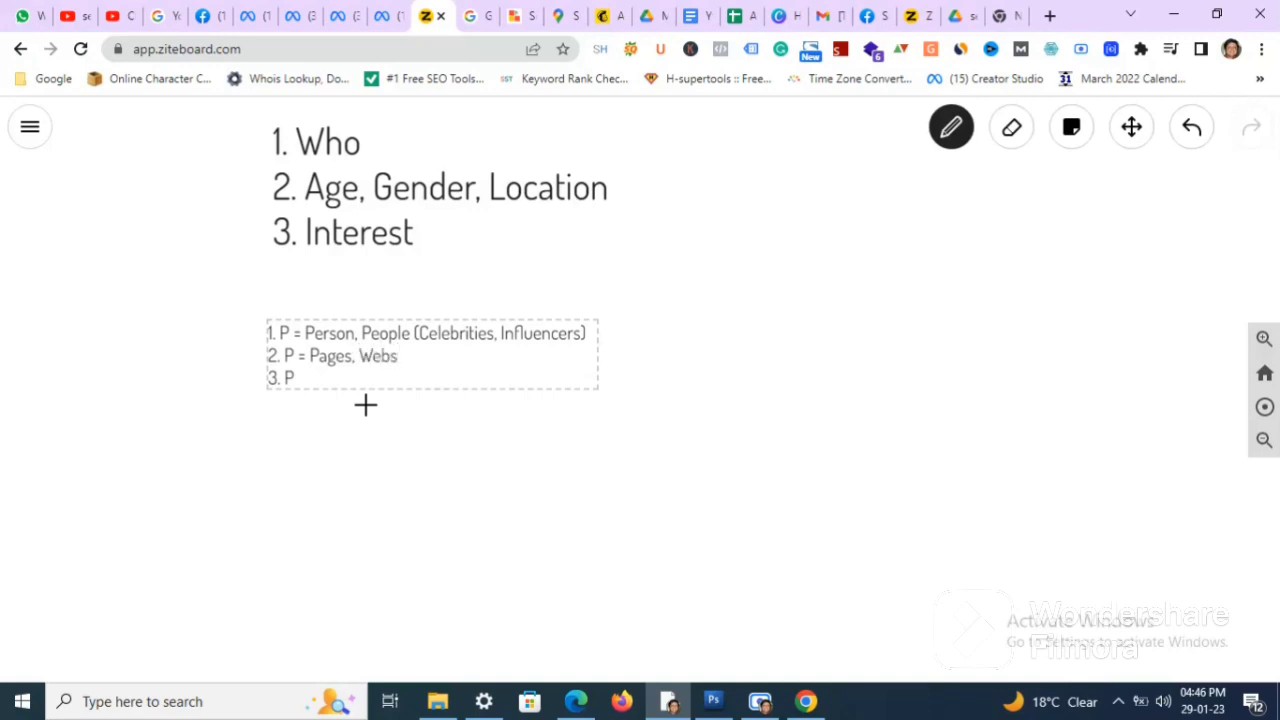
{"action": "type", "text": "ite"}
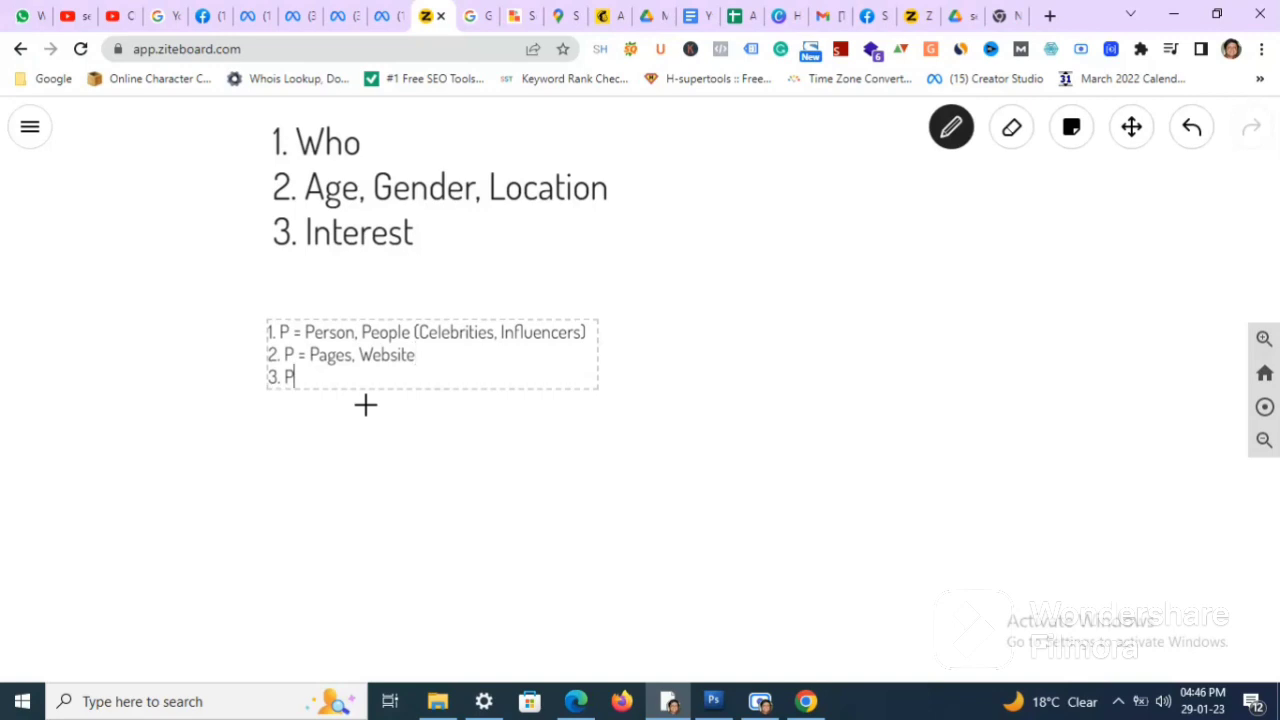
{"action": "type", "text": "= Price"}
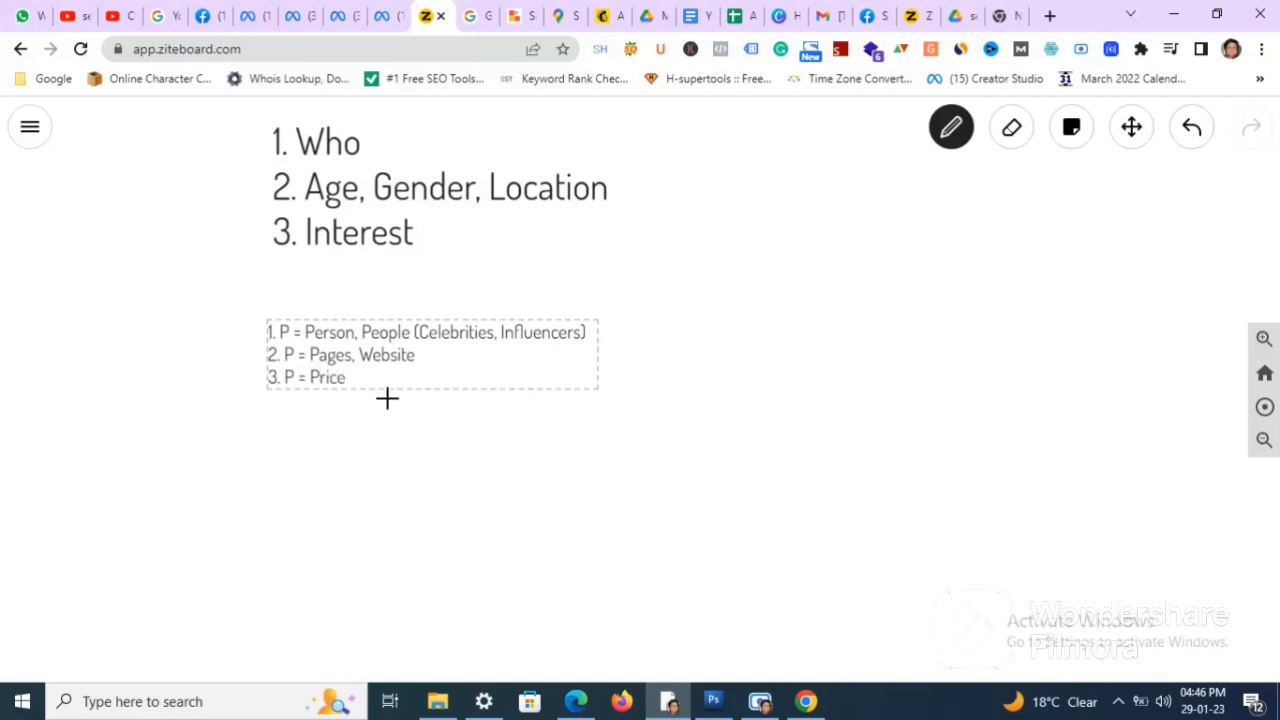
{"action": "key", "text": "Escape"}
{"action": "scroll", "coordinate": [726, 409], "scroll_direction": "up", "scroll_amount": 3}
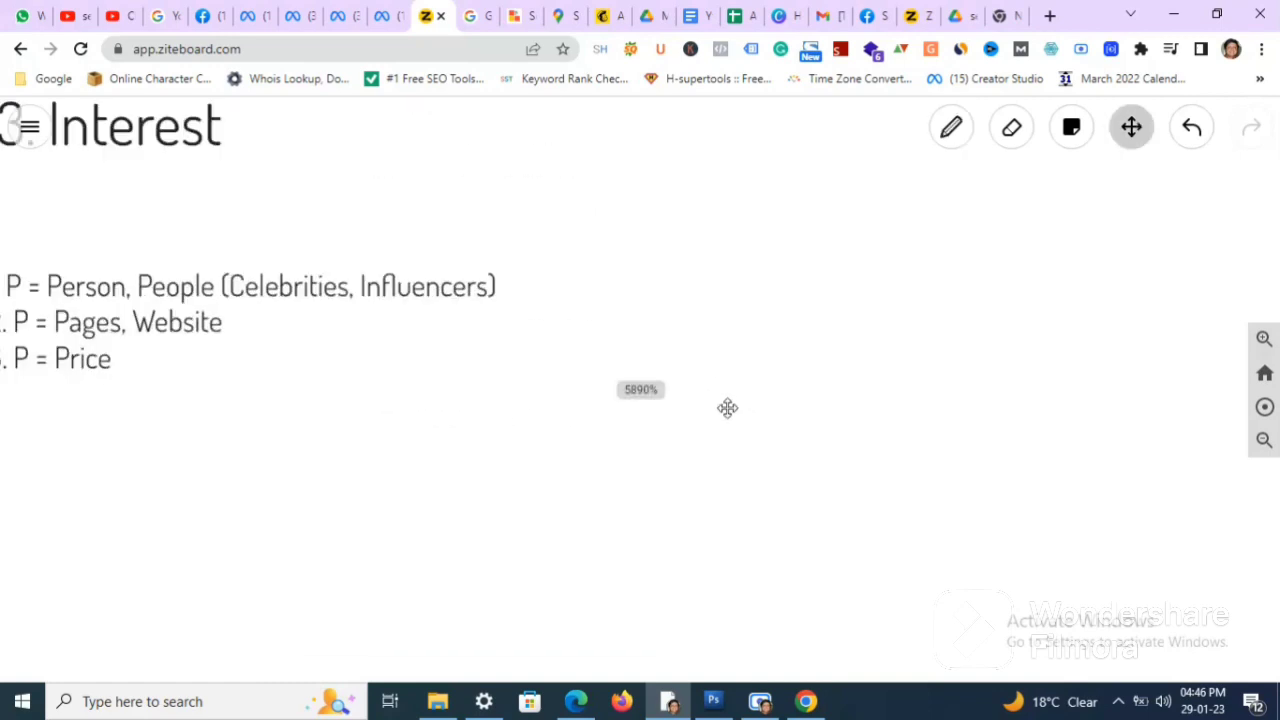
{"action": "left_click_drag", "start_coordinate": [419, 376], "coordinate": [631, 443]}
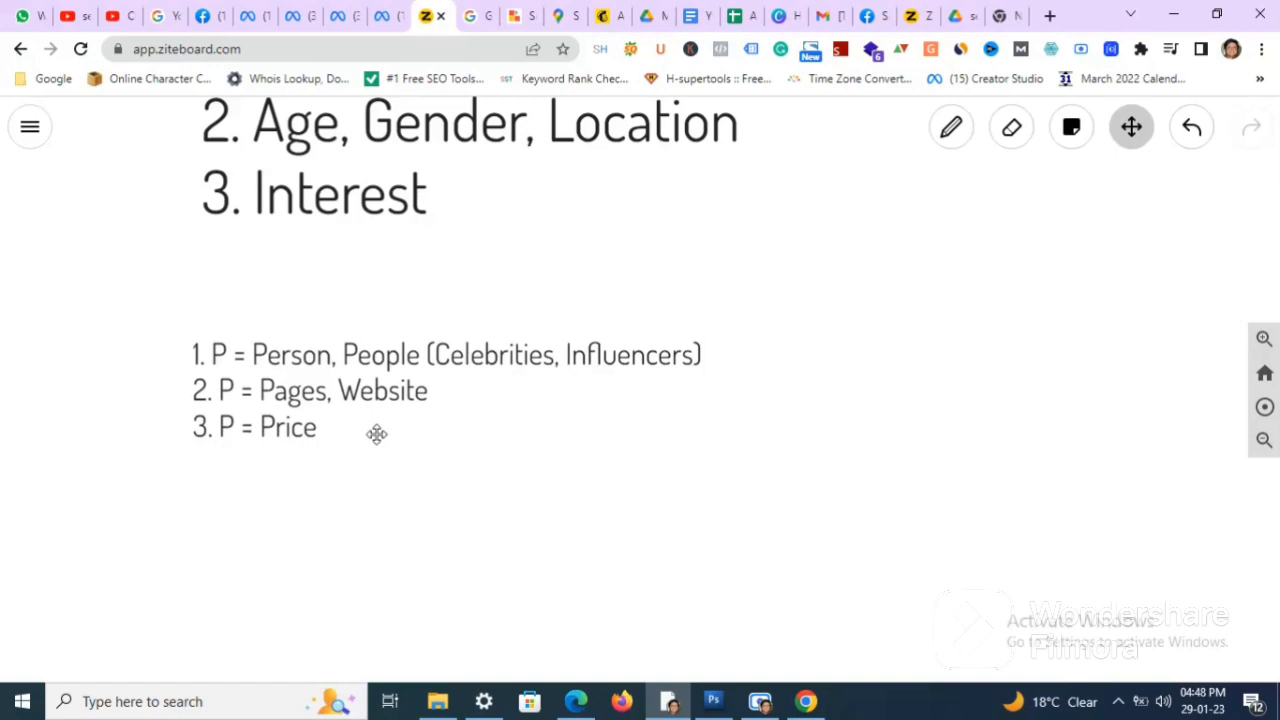
Switch to Meta Ads Manager, search detailed targeting for "Nalli" and add the Nalli (wardrobe store) interest.
{"action": "left_click", "coordinate": [250, 17]}
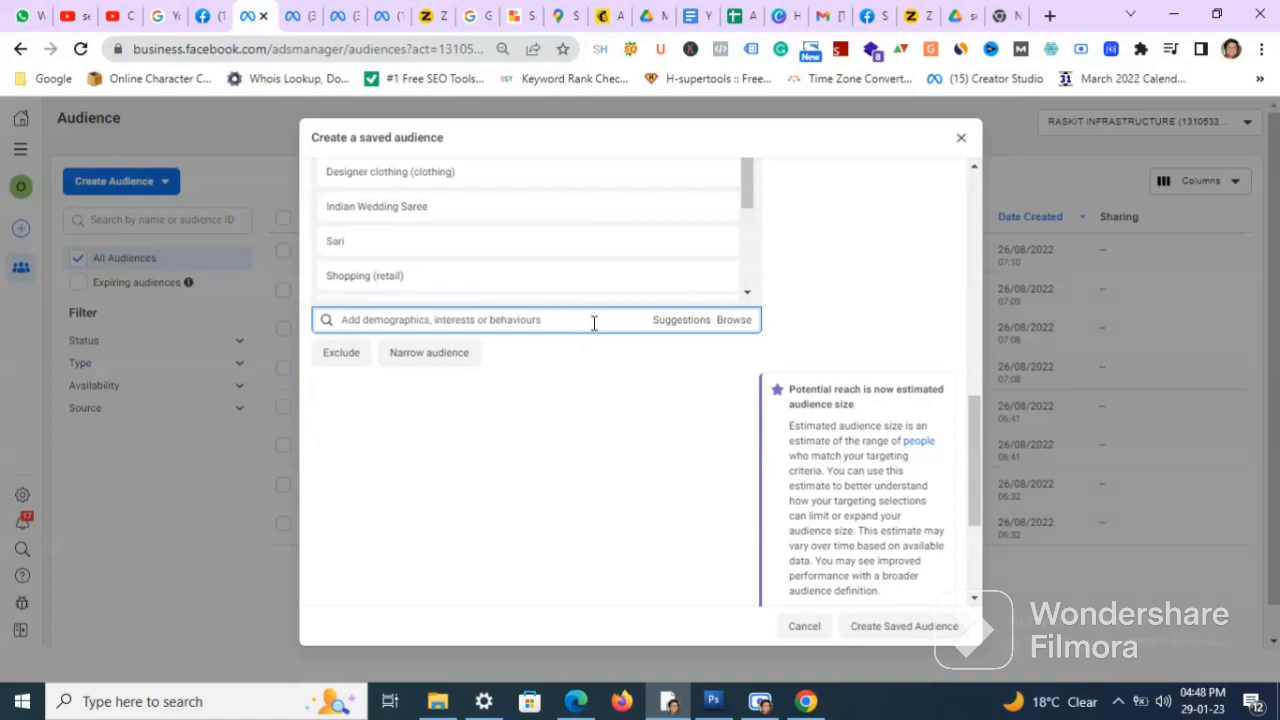
{"action": "mouse_move", "coordinate": [563, 280]}
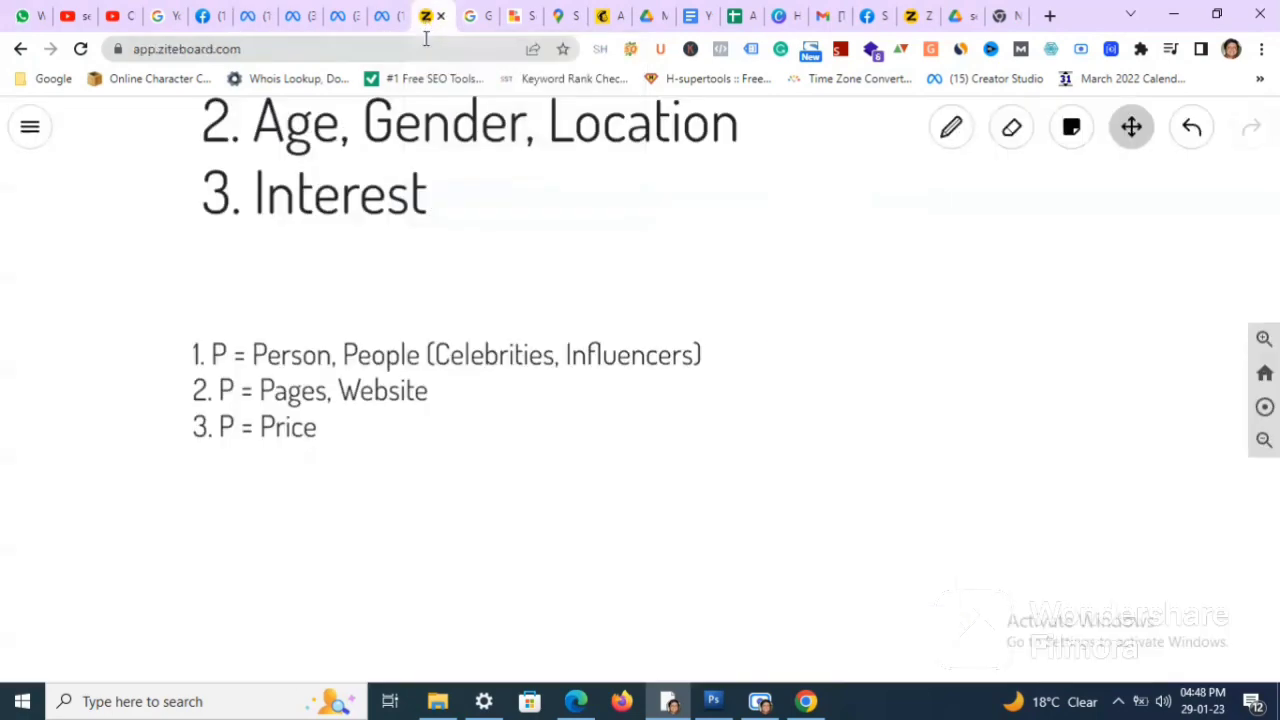
{"action": "left_click", "coordinate": [428, 17]}
{"action": "left_click", "coordinate": [250, 17]}
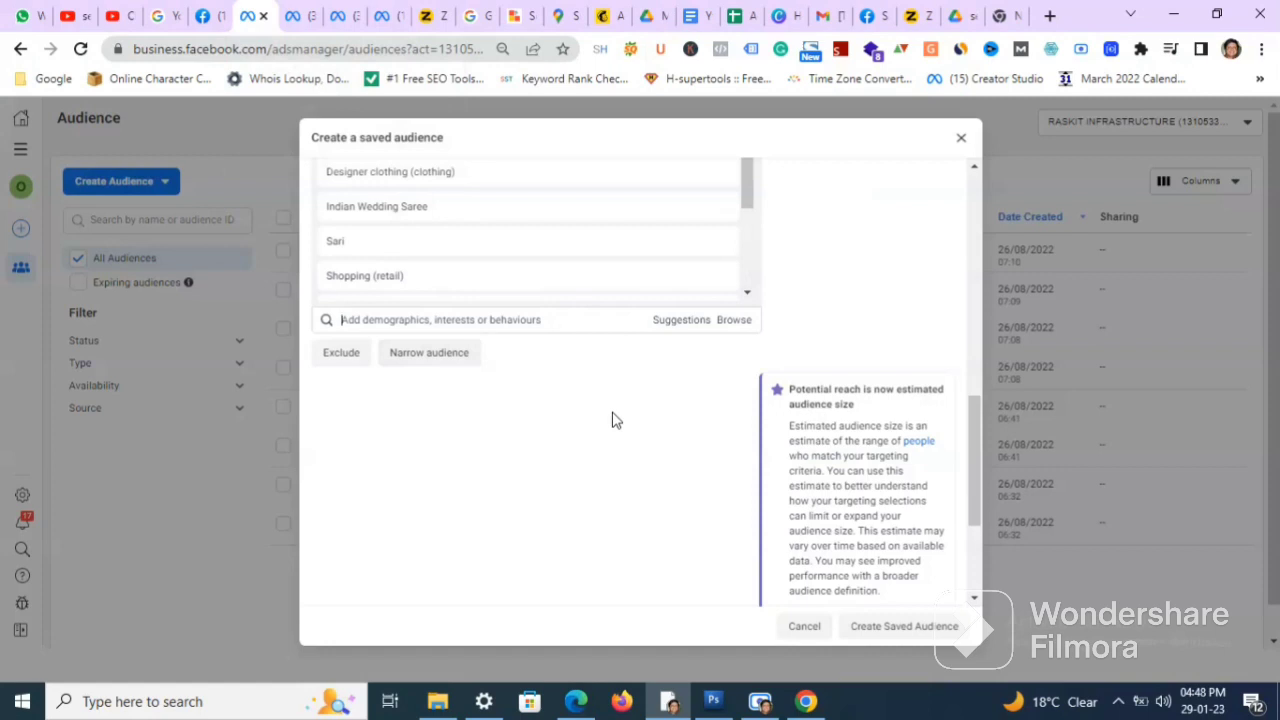
{"action": "type", "text": "Nu"}
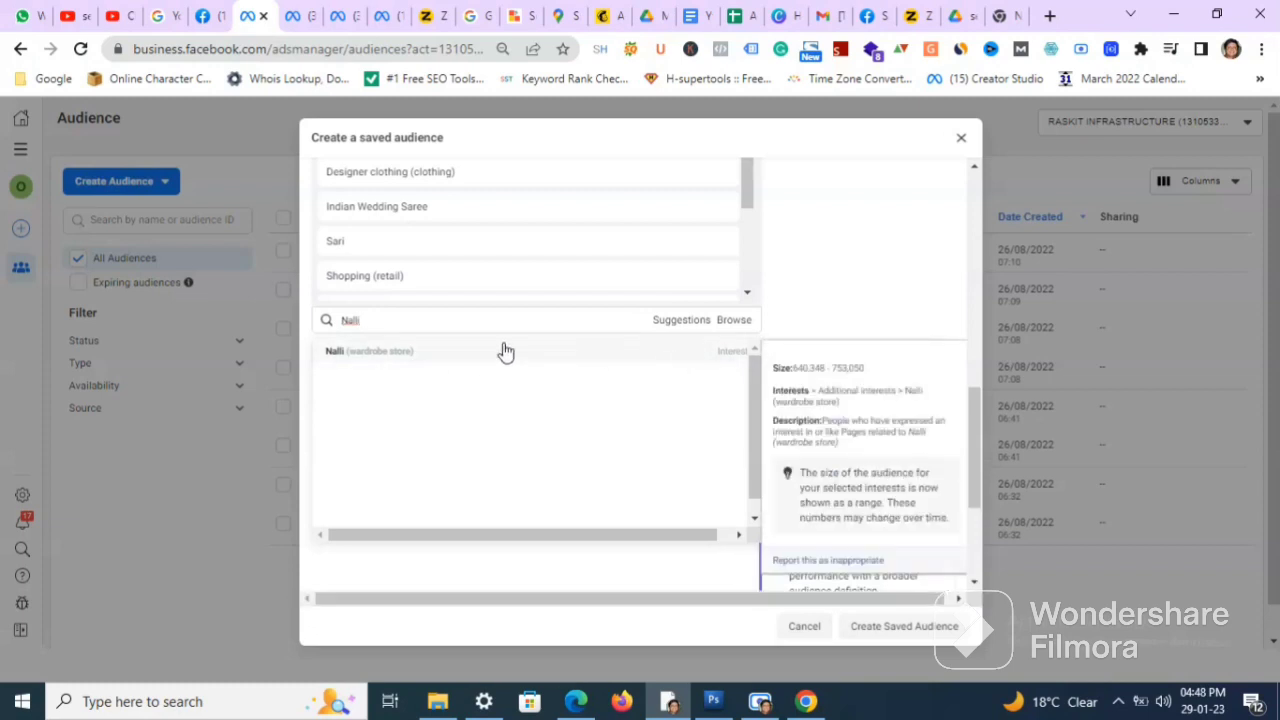
{"action": "left_click", "coordinate": [484, 352]}
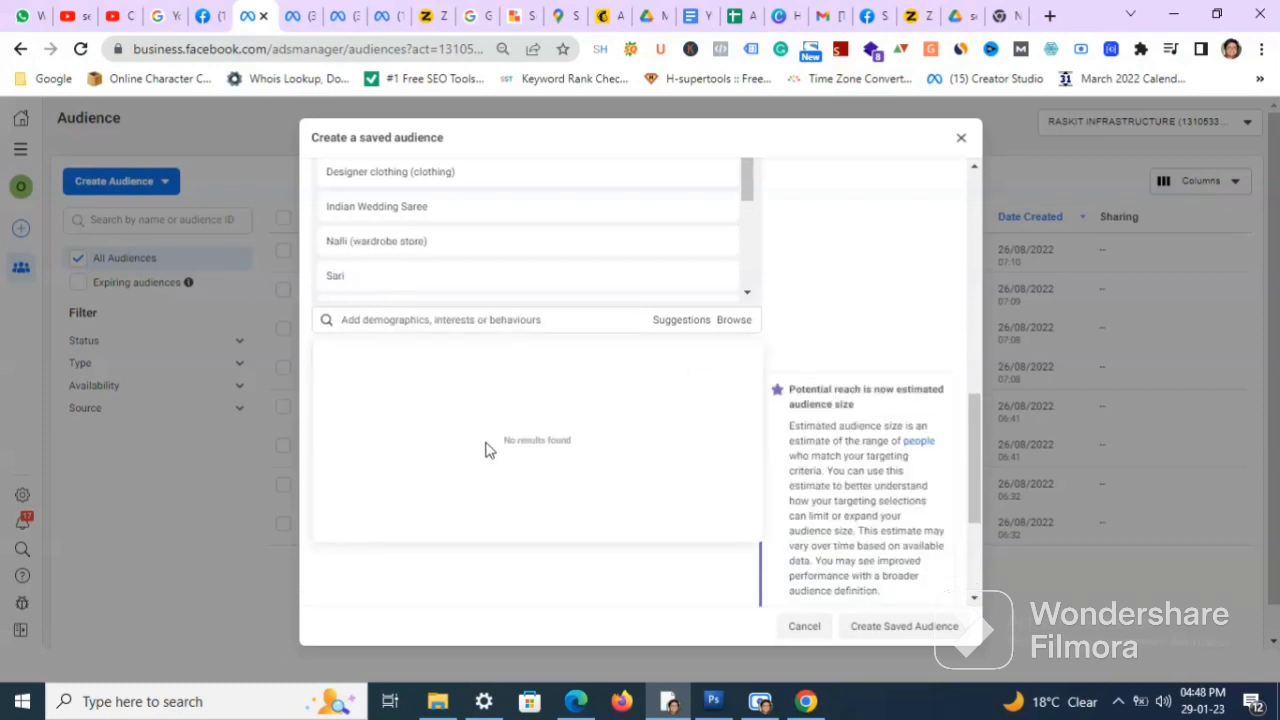
{"action": "left_click", "coordinate": [843, 299]}
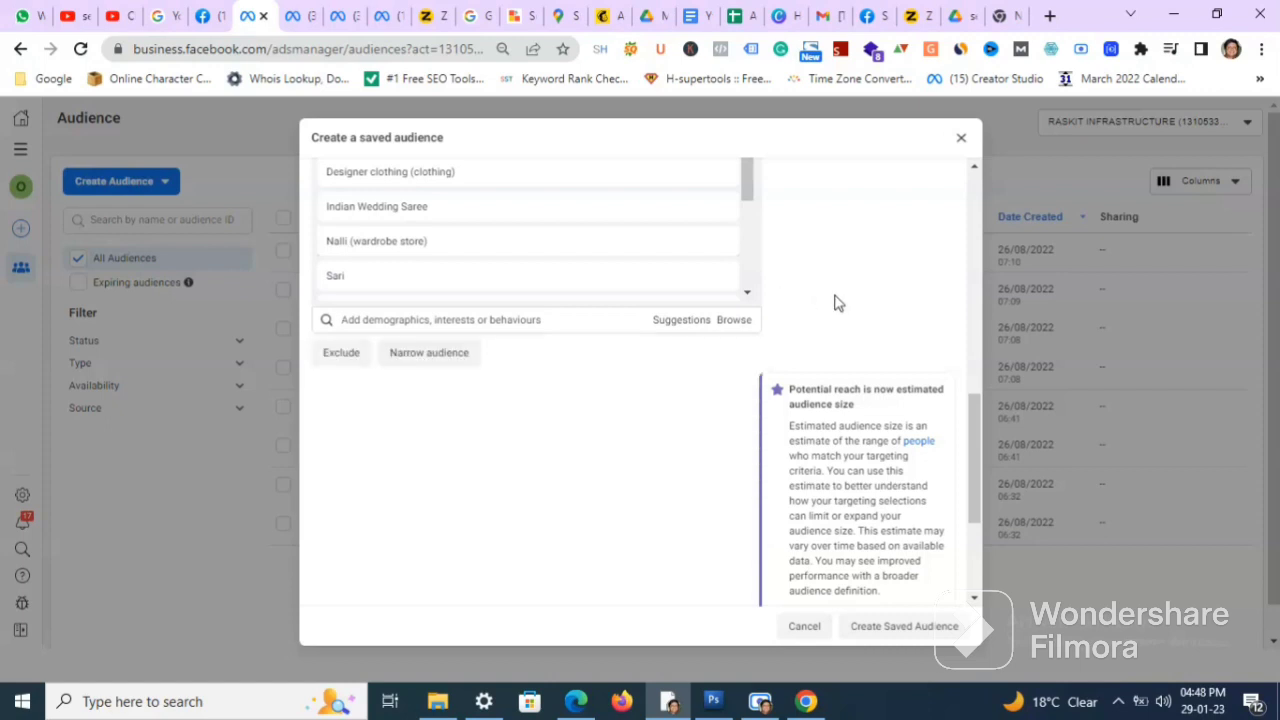
Add the suggested interests Fabindia and Myntra.com to the detailed targeting.
{"action": "left_click", "coordinate": [672, 326]}
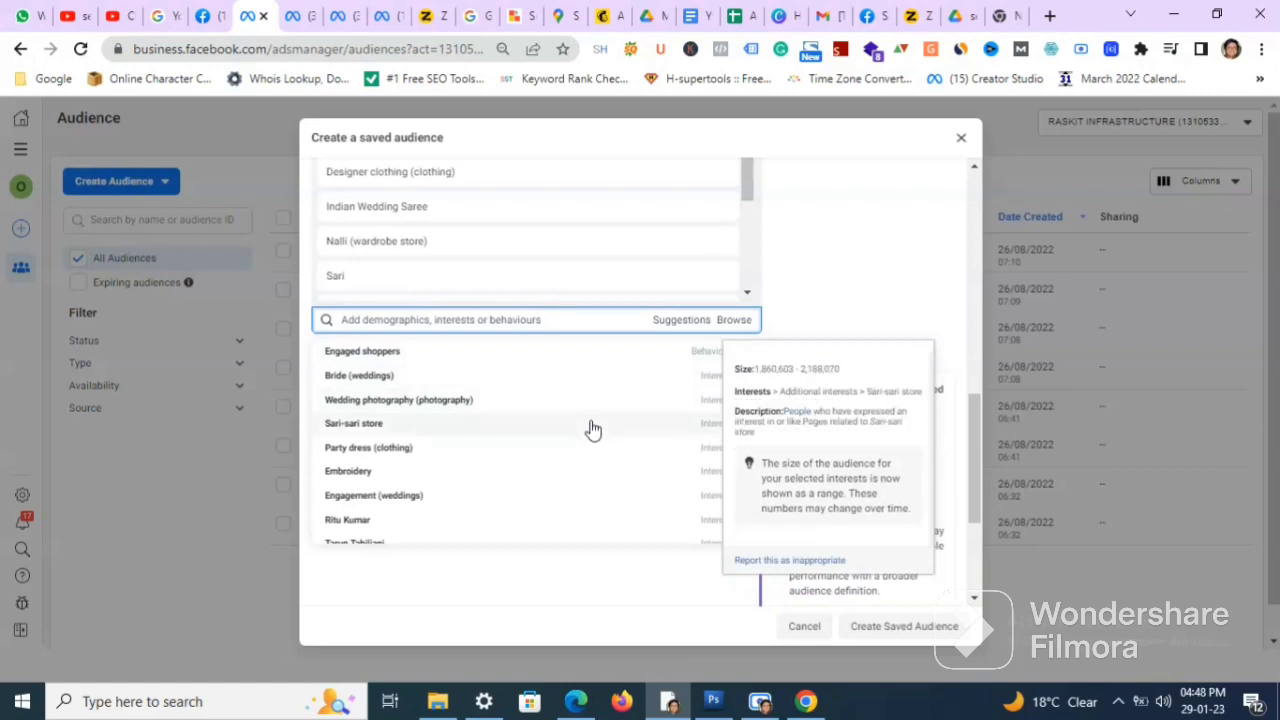
{"action": "scroll", "coordinate": [592, 429], "scroll_direction": "down", "scroll_amount": 1}
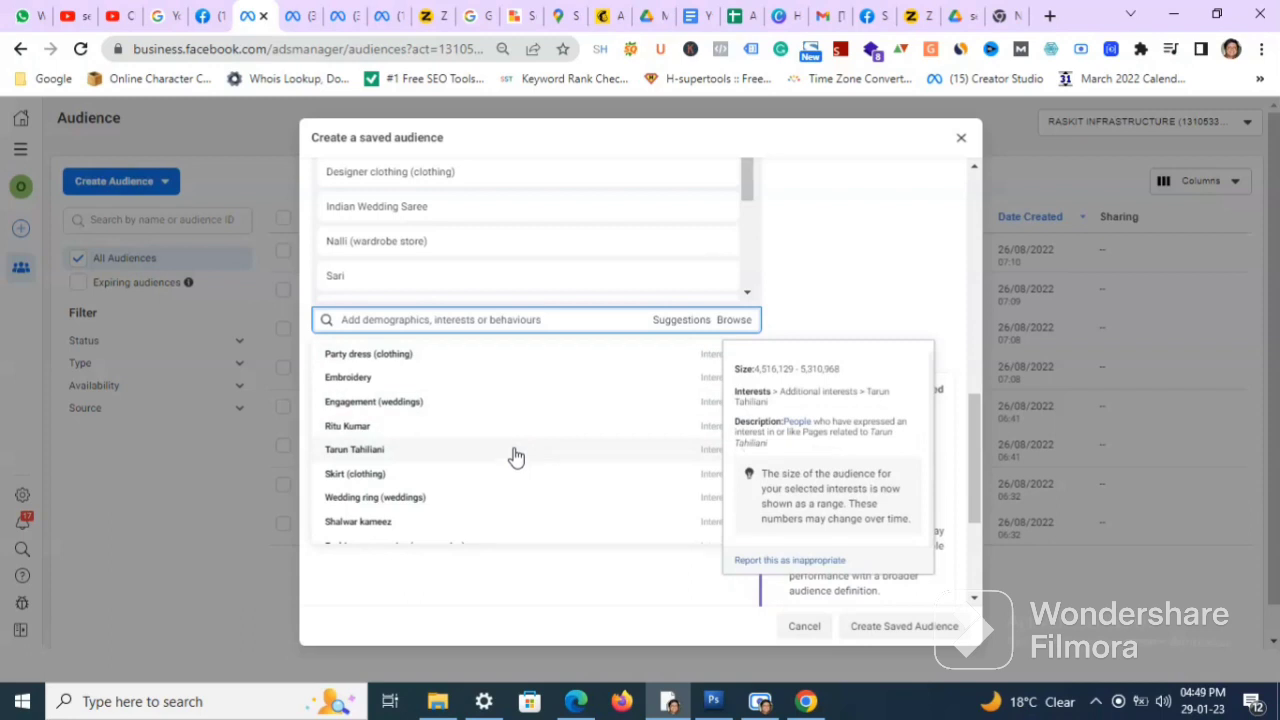
{"action": "scroll", "coordinate": [525, 455], "scroll_direction": "down", "scroll_amount": 1}
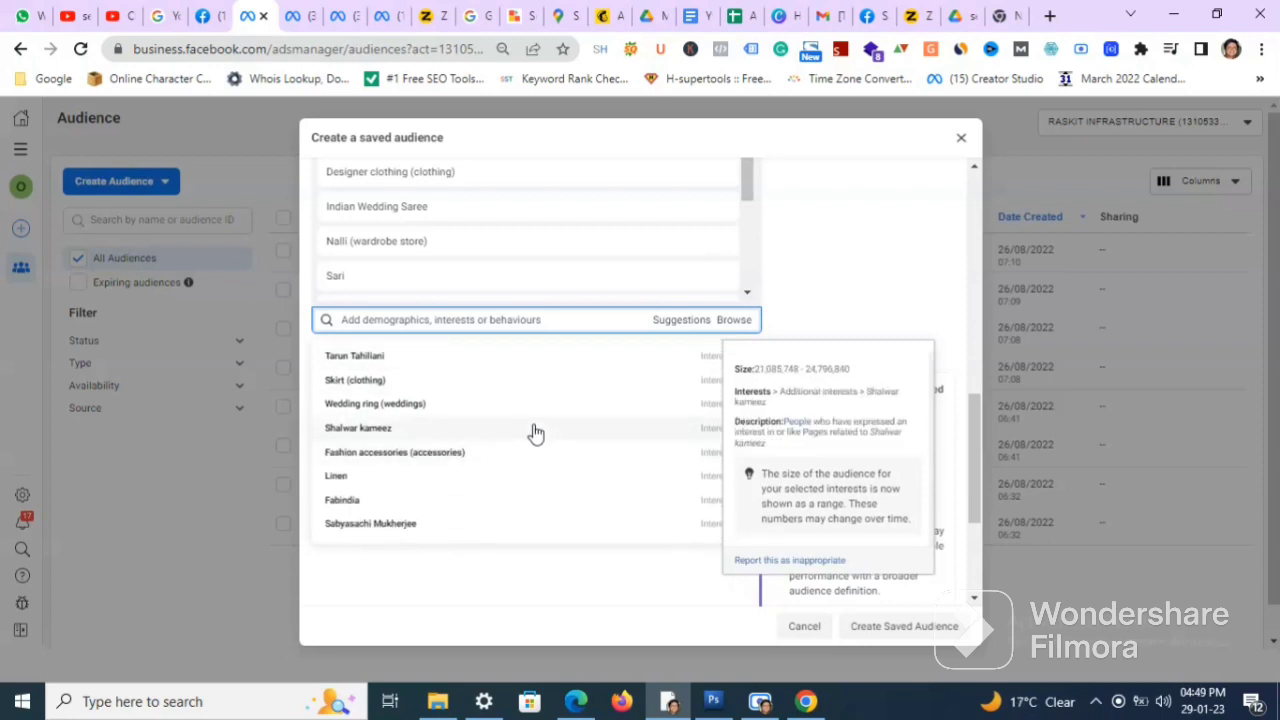
{"action": "scroll", "coordinate": [535, 433], "scroll_direction": "down", "scroll_amount": 1}
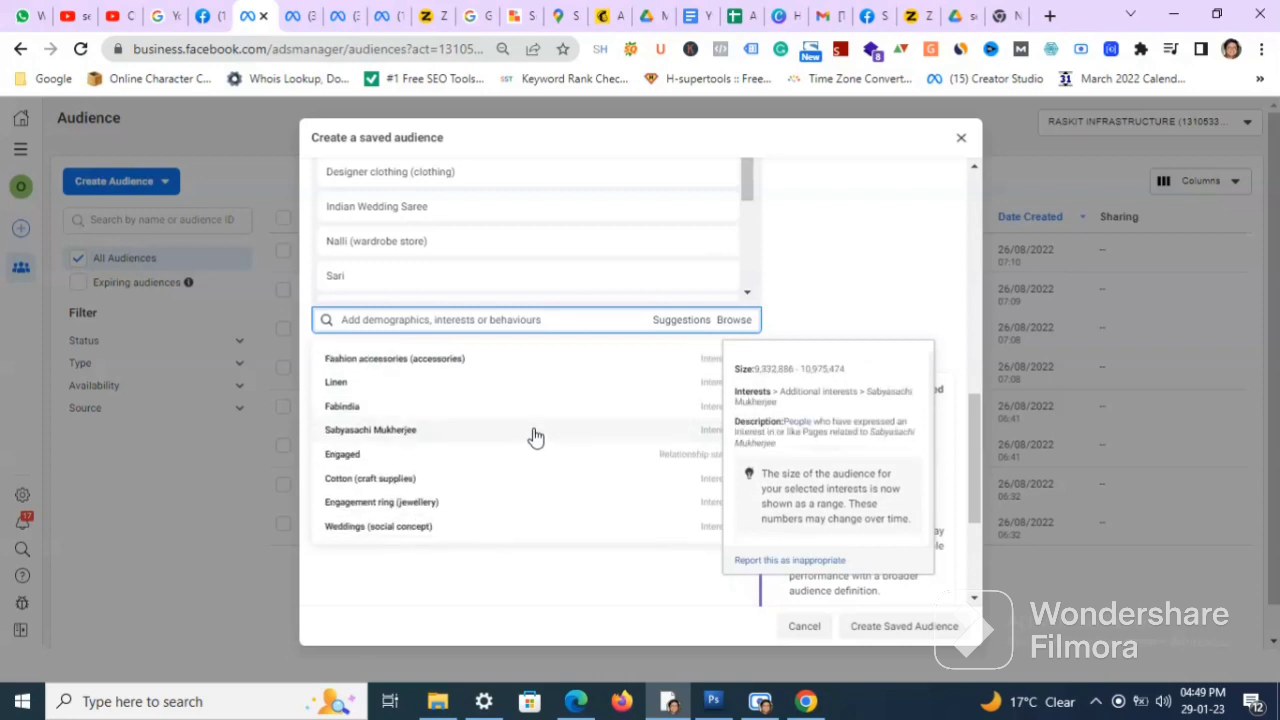
{"action": "left_click", "coordinate": [521, 410]}
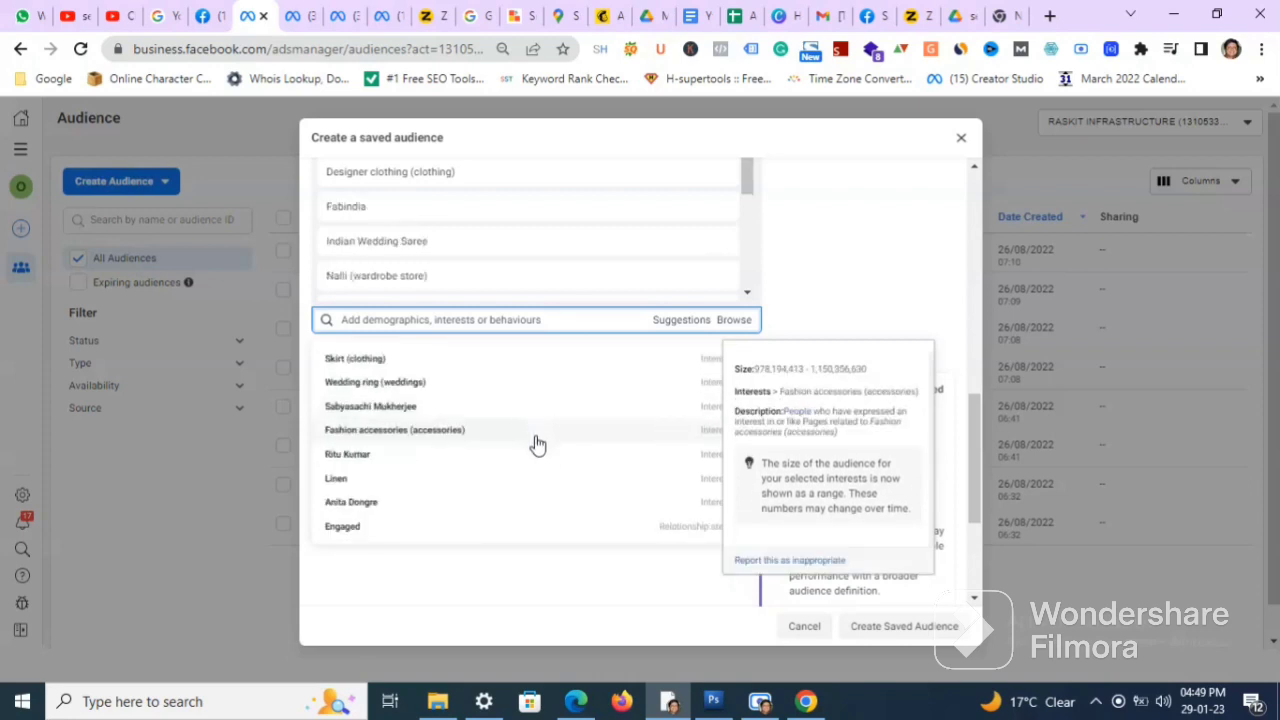
{"action": "scroll", "coordinate": [529, 452], "scroll_direction": "down", "scroll_amount": 1}
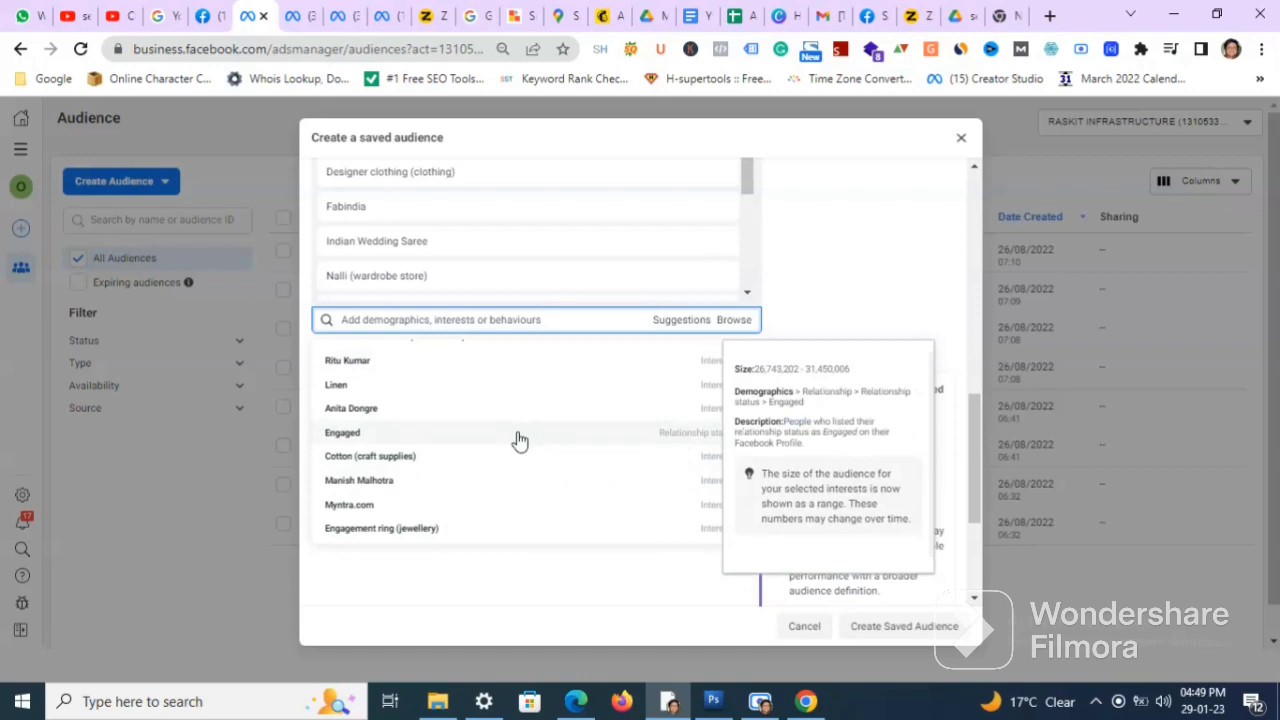
{"action": "left_click", "coordinate": [509, 505]}
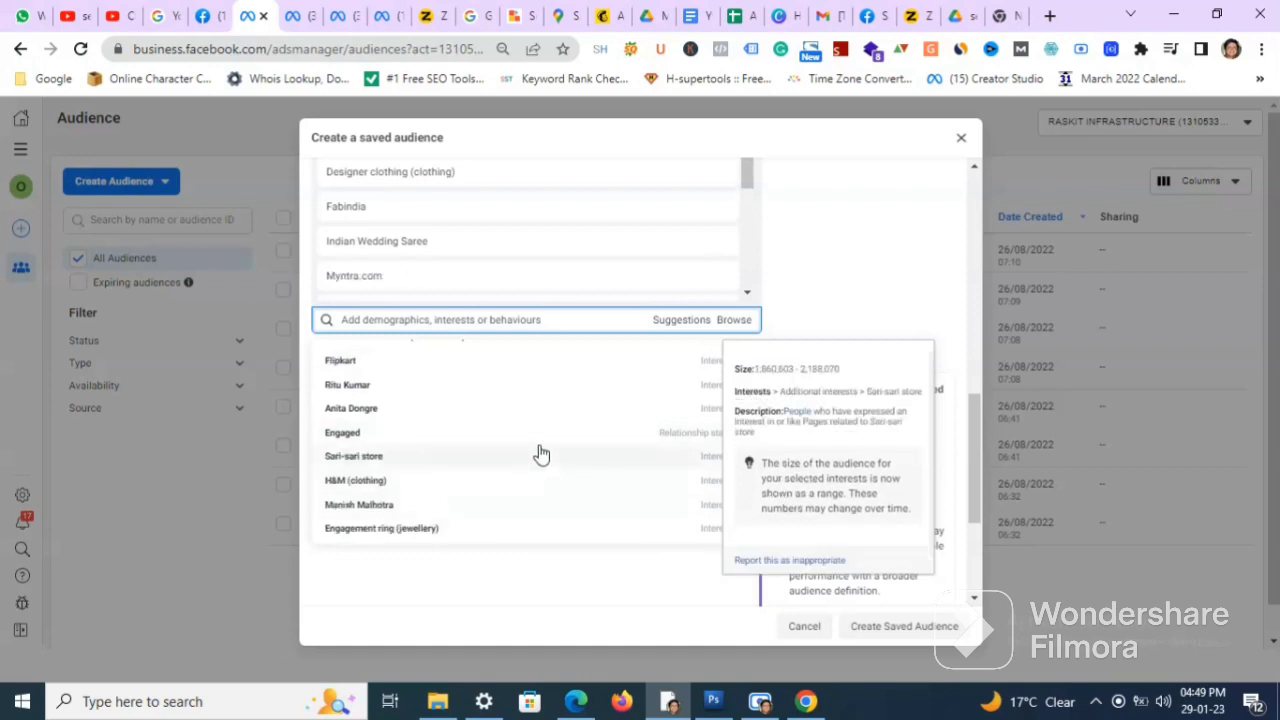
Add the suggested interests Weddings (social concept) and Boutiques (retailers) to the detailed targeting.
{"action": "scroll", "coordinate": [538, 425], "scroll_direction": "down", "scroll_amount": 1}
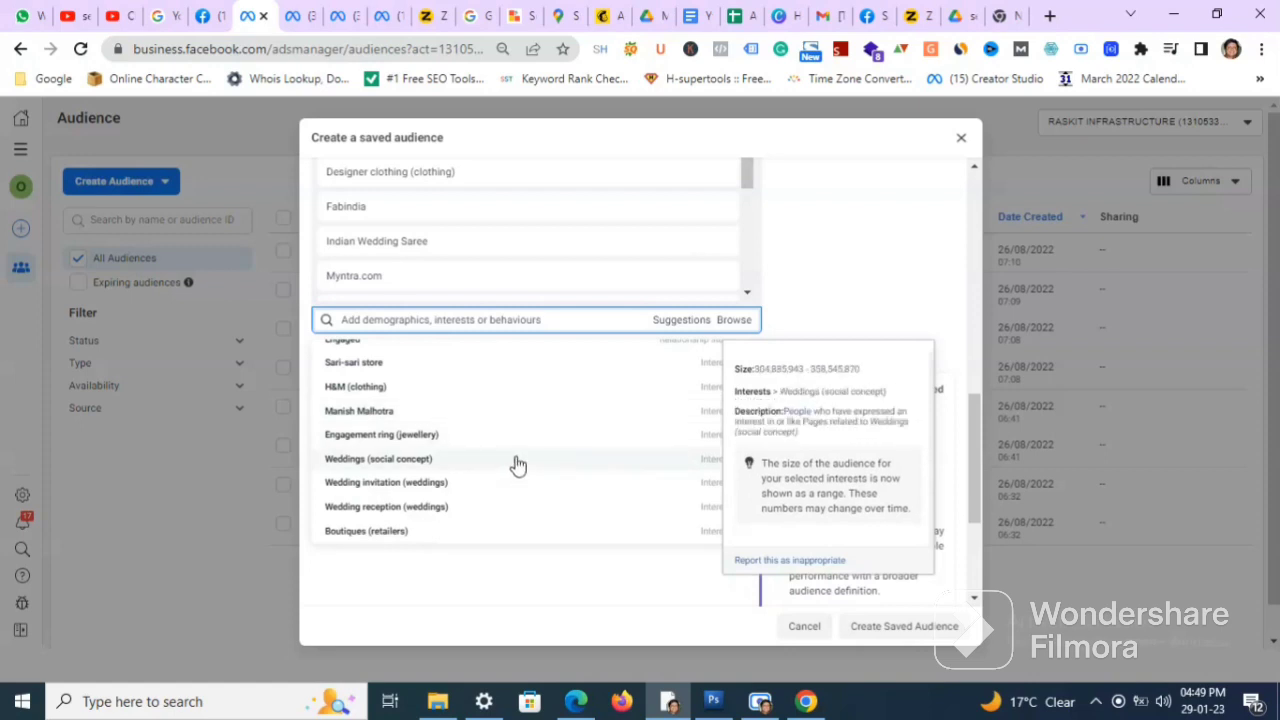
{"action": "left_click", "coordinate": [517, 460]}
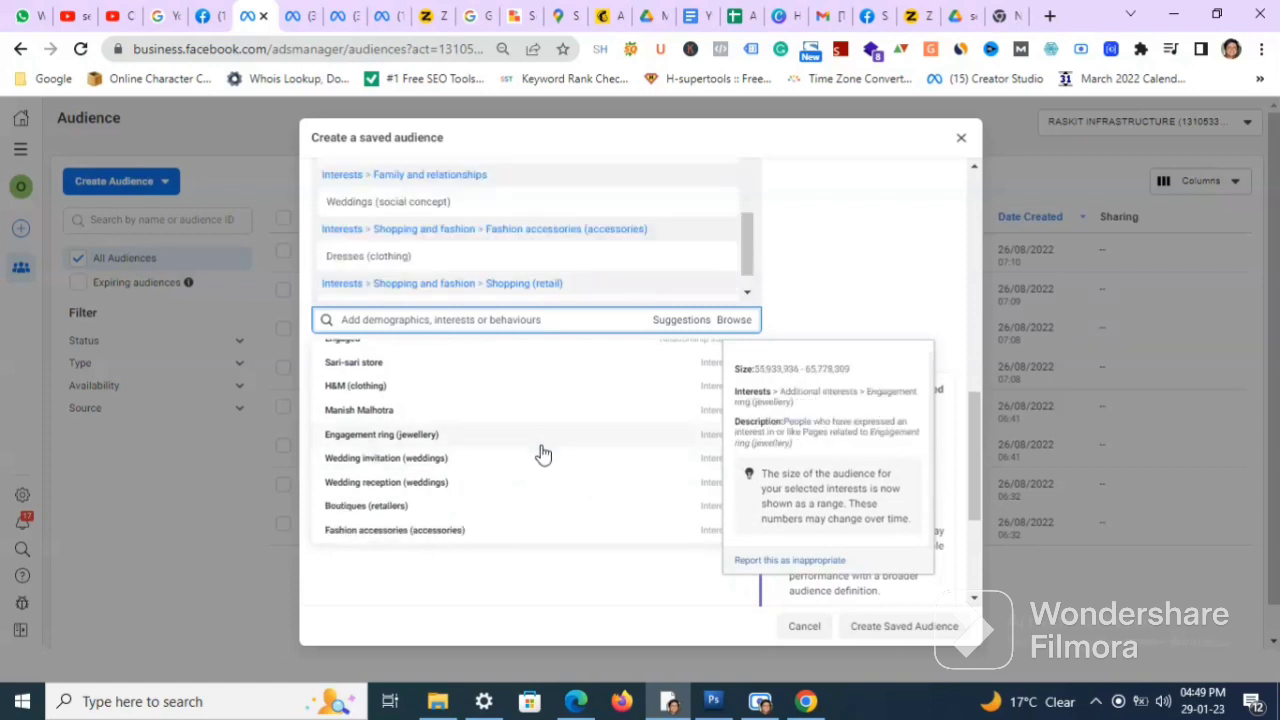
{"action": "left_click", "coordinate": [530, 512]}
Examine the remaining suggestions, the chosen interests and the estimated audience size, and check them against the 3 P's list on the Ziteboard whiteboard.
{"action": "scroll", "coordinate": [551, 440], "scroll_direction": "down", "scroll_amount": 1}
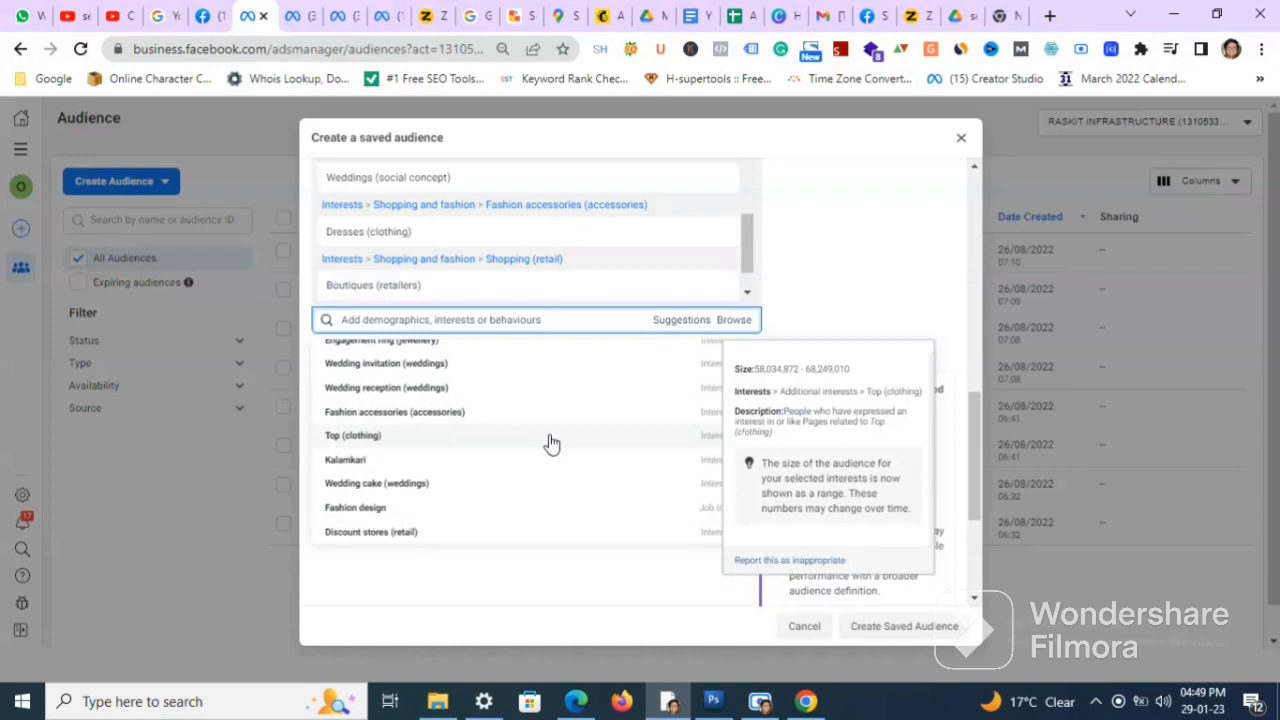
{"action": "scroll", "coordinate": [551, 446], "scroll_direction": "down", "scroll_amount": 1}
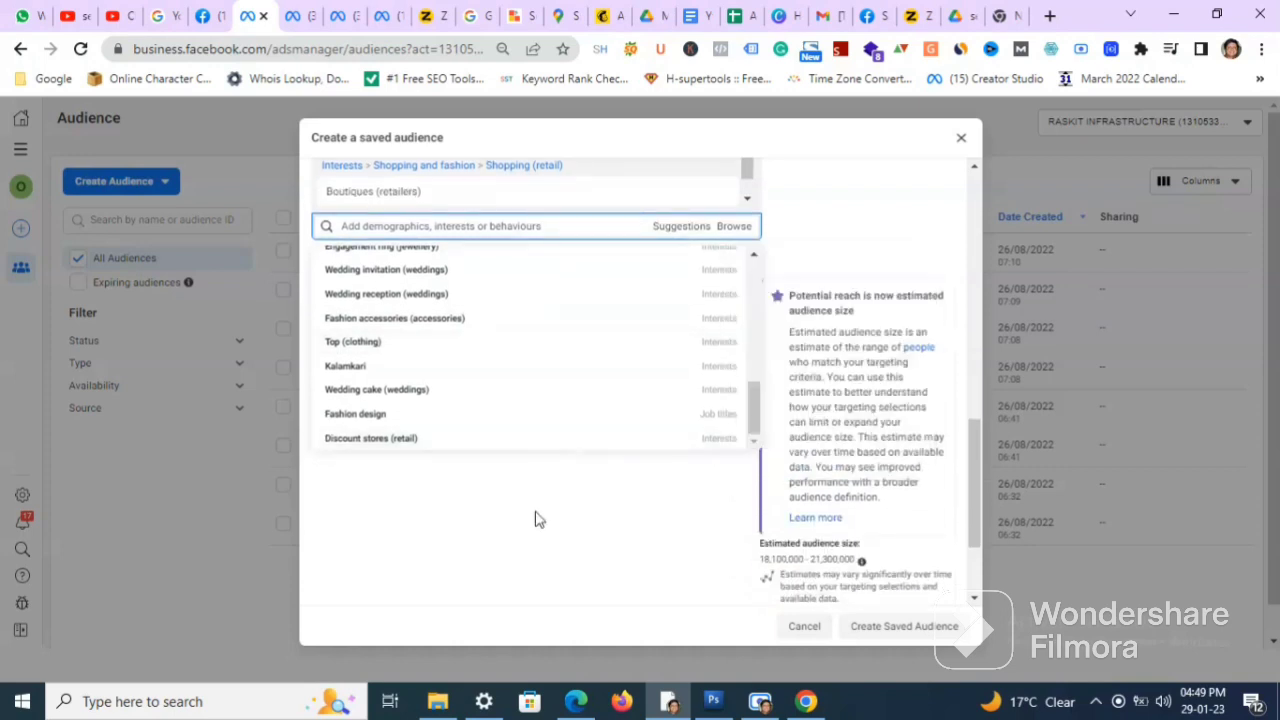
{"action": "scroll", "coordinate": [864, 220], "scroll_direction": "up", "scroll_amount": 2}
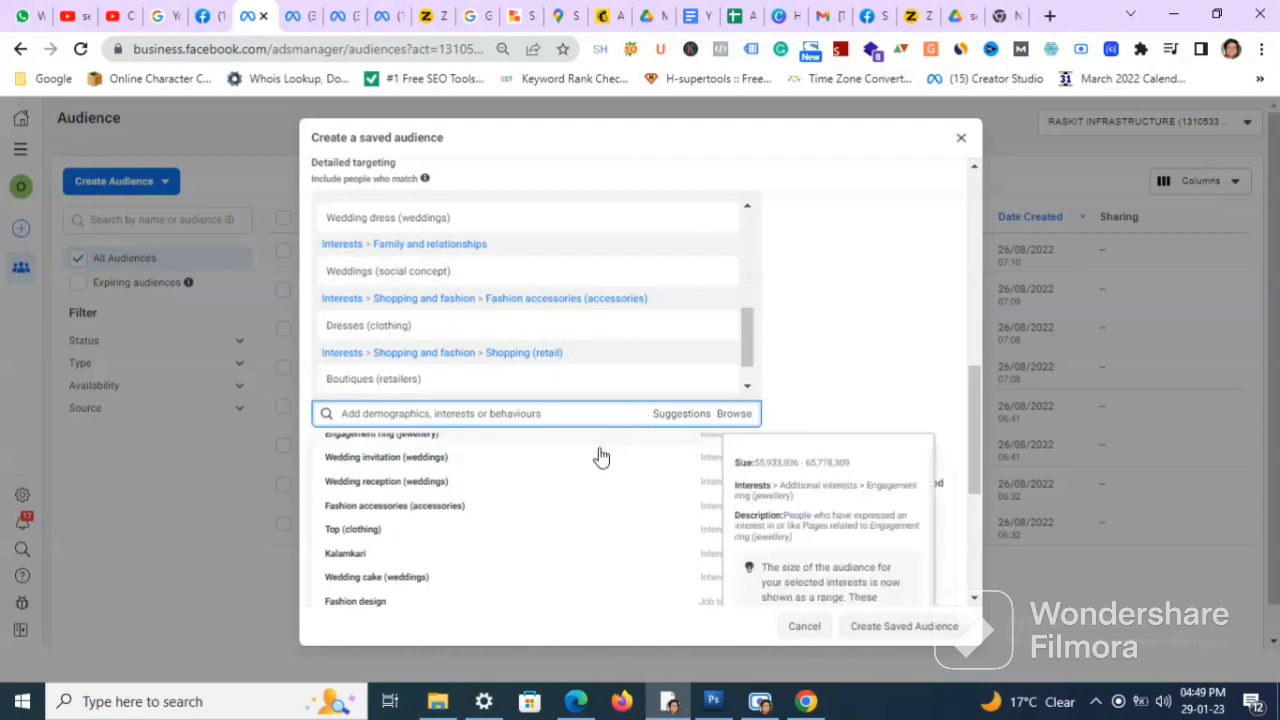
{"action": "mouse_move", "coordinate": [838, 343]}
{"action": "scroll", "coordinate": [886, 297], "scroll_direction": "down", "scroll_amount": 1}
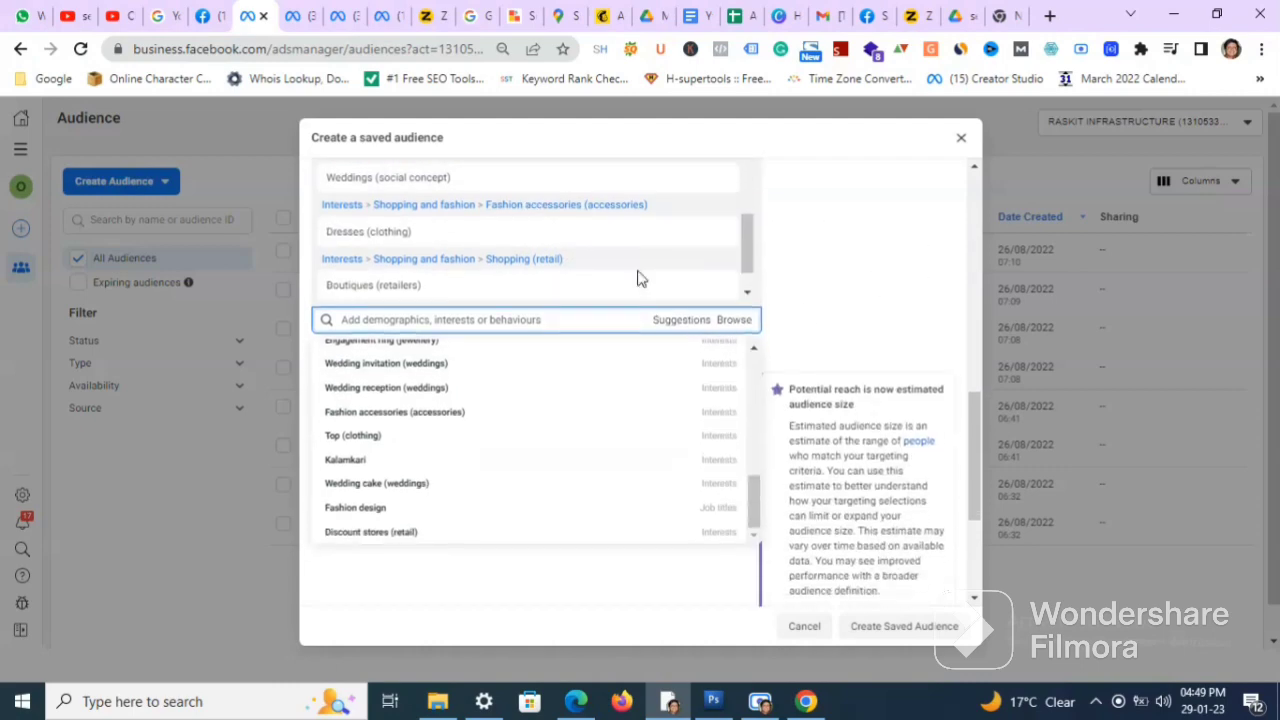
{"action": "left_click", "coordinate": [438, 20]}
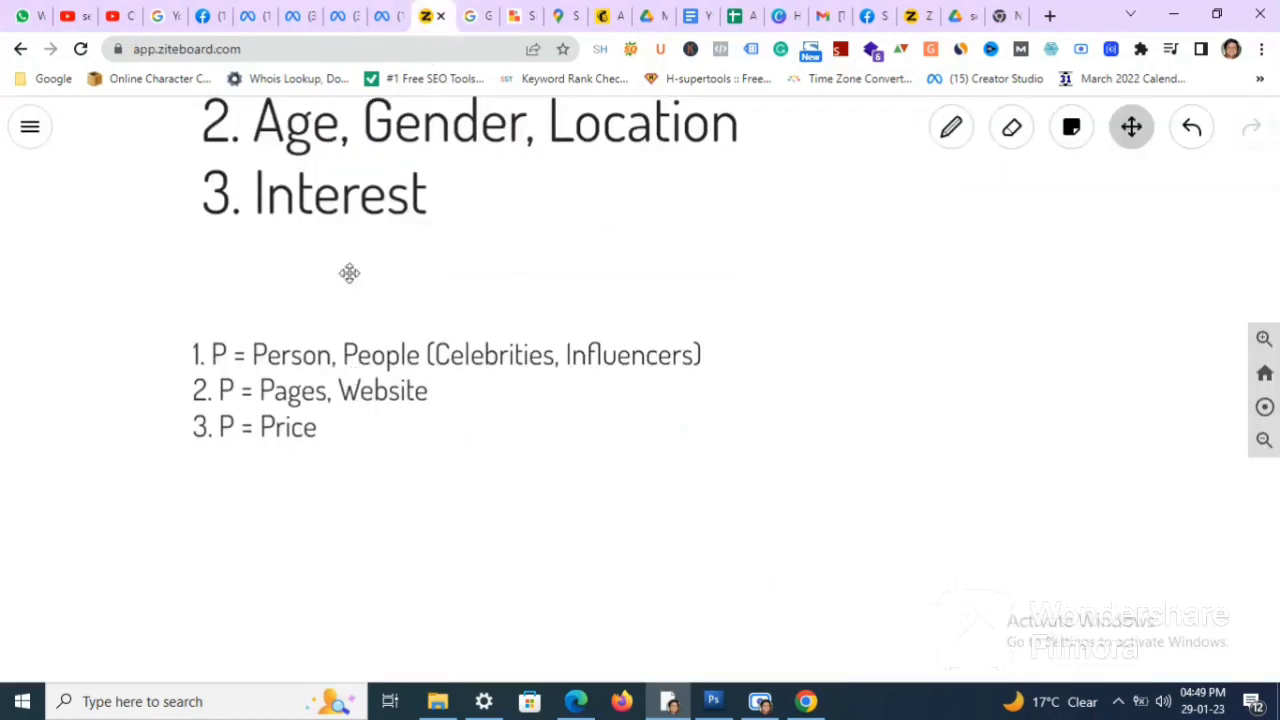
{"action": "left_click", "coordinate": [251, 18]}
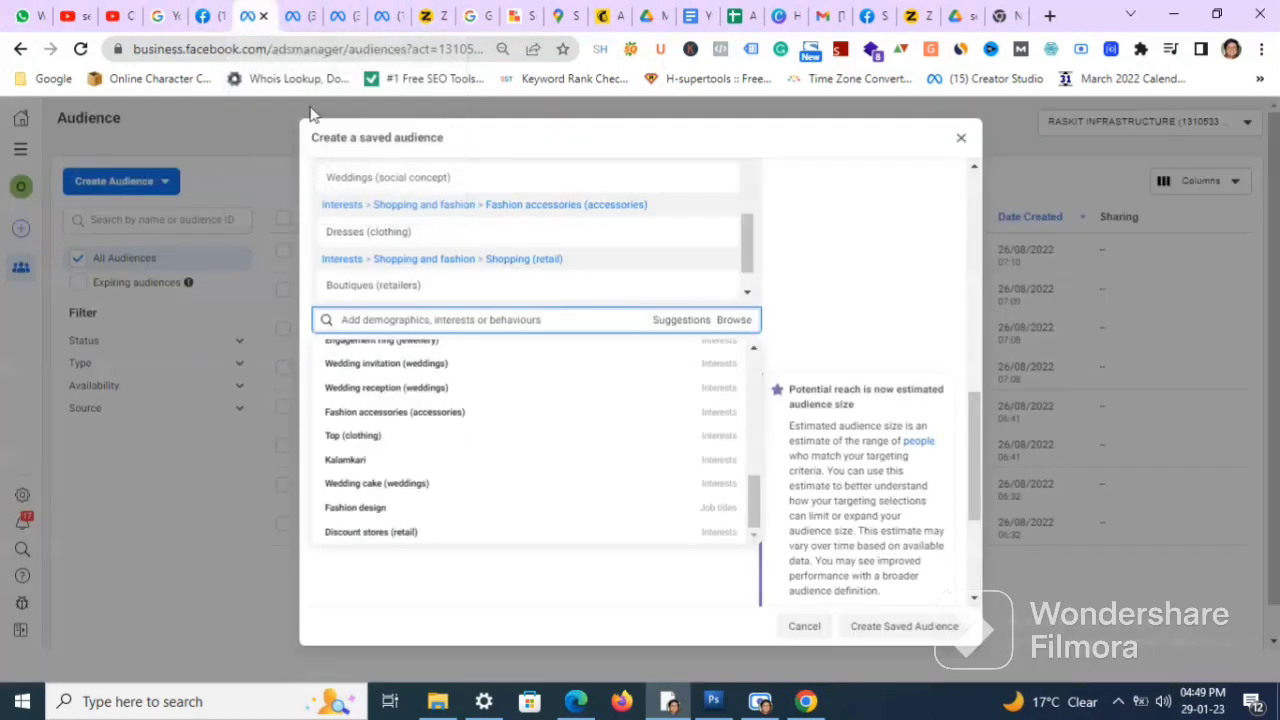
{"action": "scroll", "coordinate": [563, 410], "scroll_direction": "down", "scroll_amount": 2}
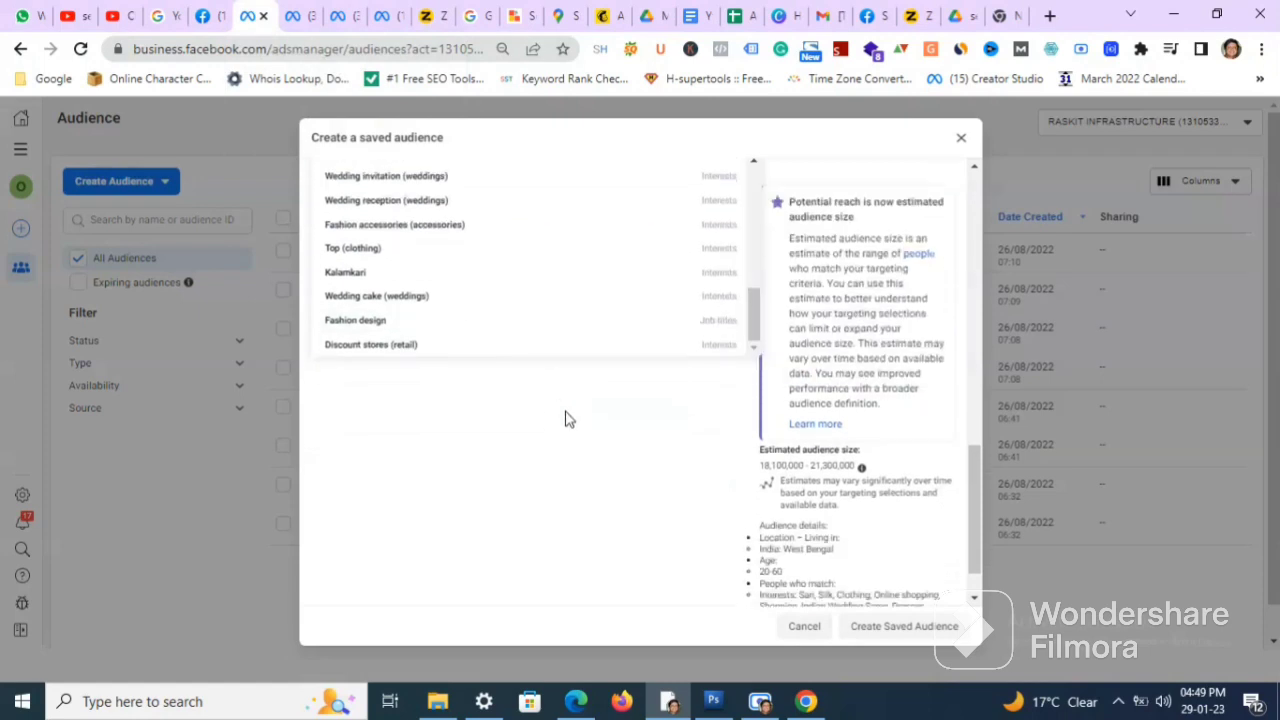
{"action": "scroll", "coordinate": [620, 418], "scroll_direction": "up", "scroll_amount": 1}
{"action": "scroll", "coordinate": [836, 232], "scroll_direction": "up", "scroll_amount": 1}
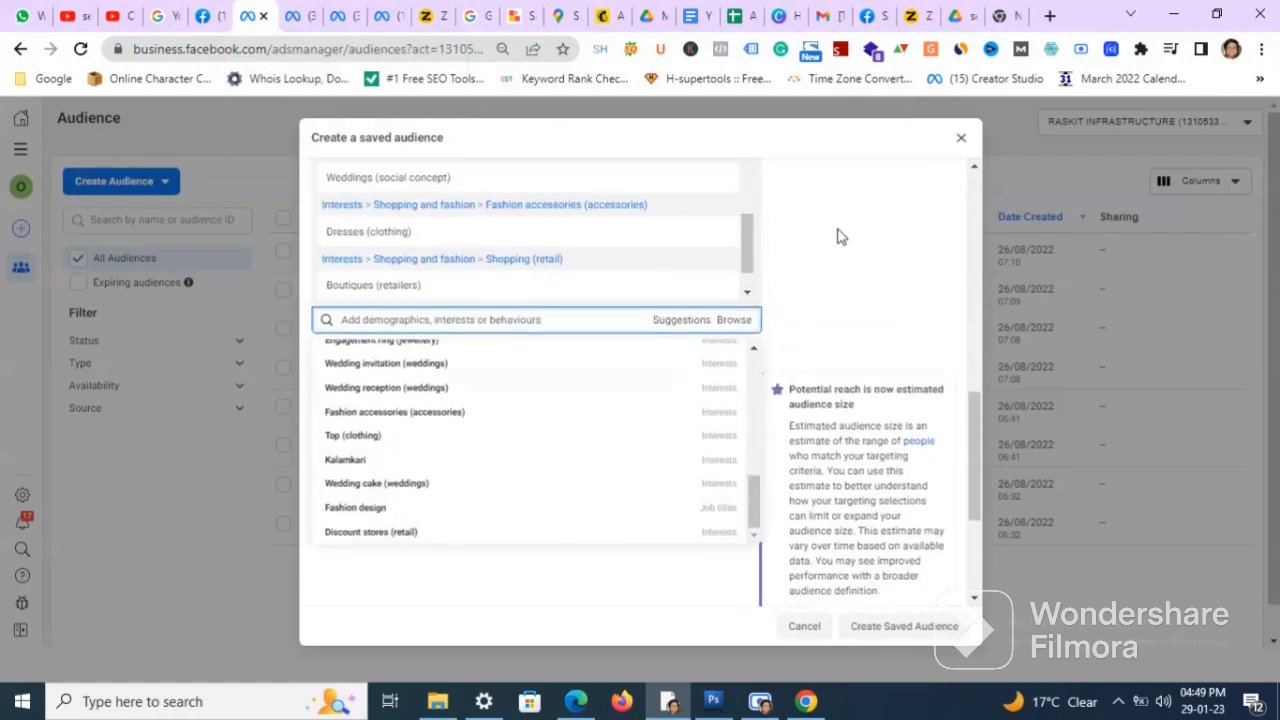
{"action": "scroll", "coordinate": [568, 425], "scroll_direction": "down", "scroll_amount": 1}
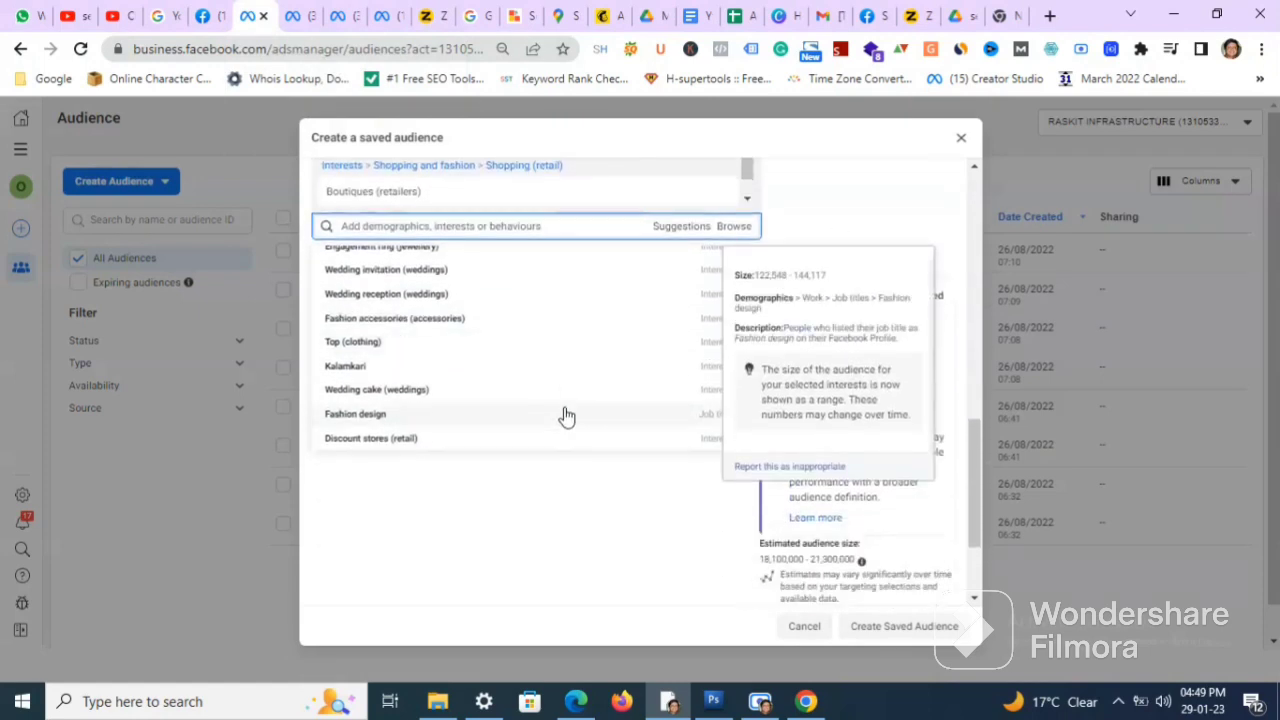
Add the suggested interest Amazon.com (retailer) to the detailed targeting.
{"action": "scroll", "coordinate": [818, 236], "scroll_direction": "up", "scroll_amount": 1}
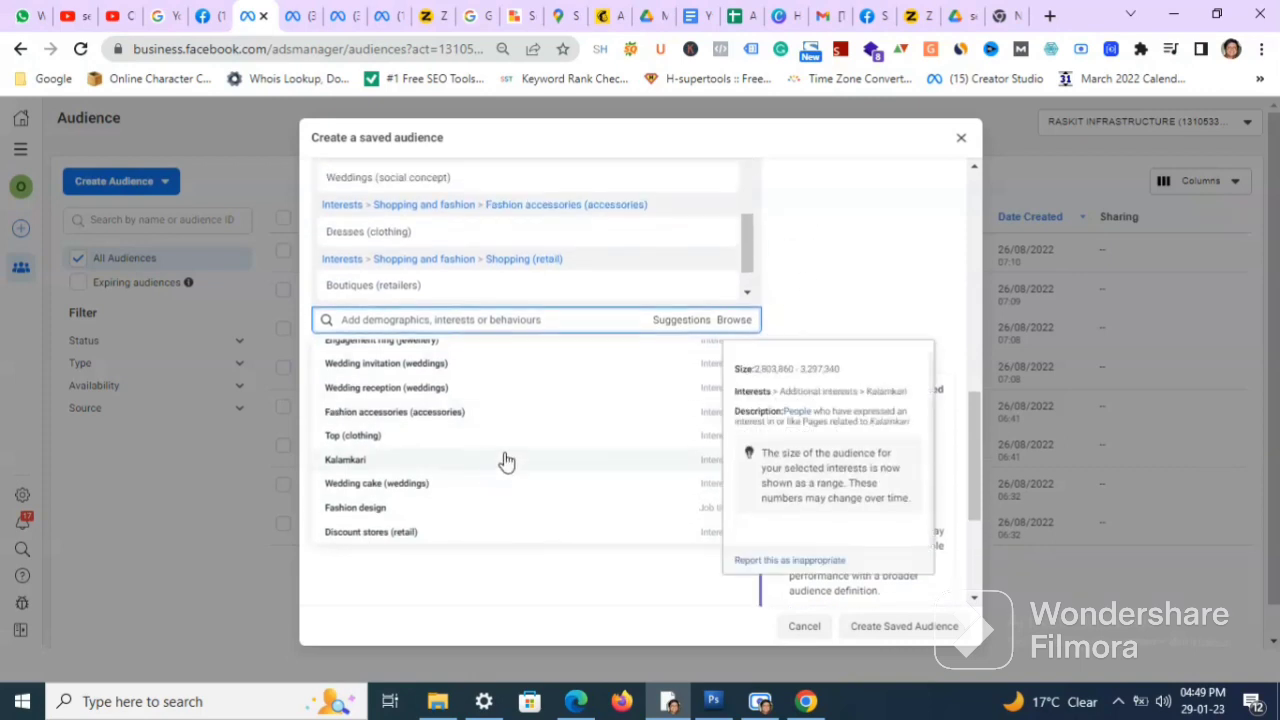
{"action": "scroll", "coordinate": [523, 452], "scroll_direction": "up", "scroll_amount": 4}
{"action": "scroll", "coordinate": [531, 449], "scroll_direction": "up", "scroll_amount": 2}
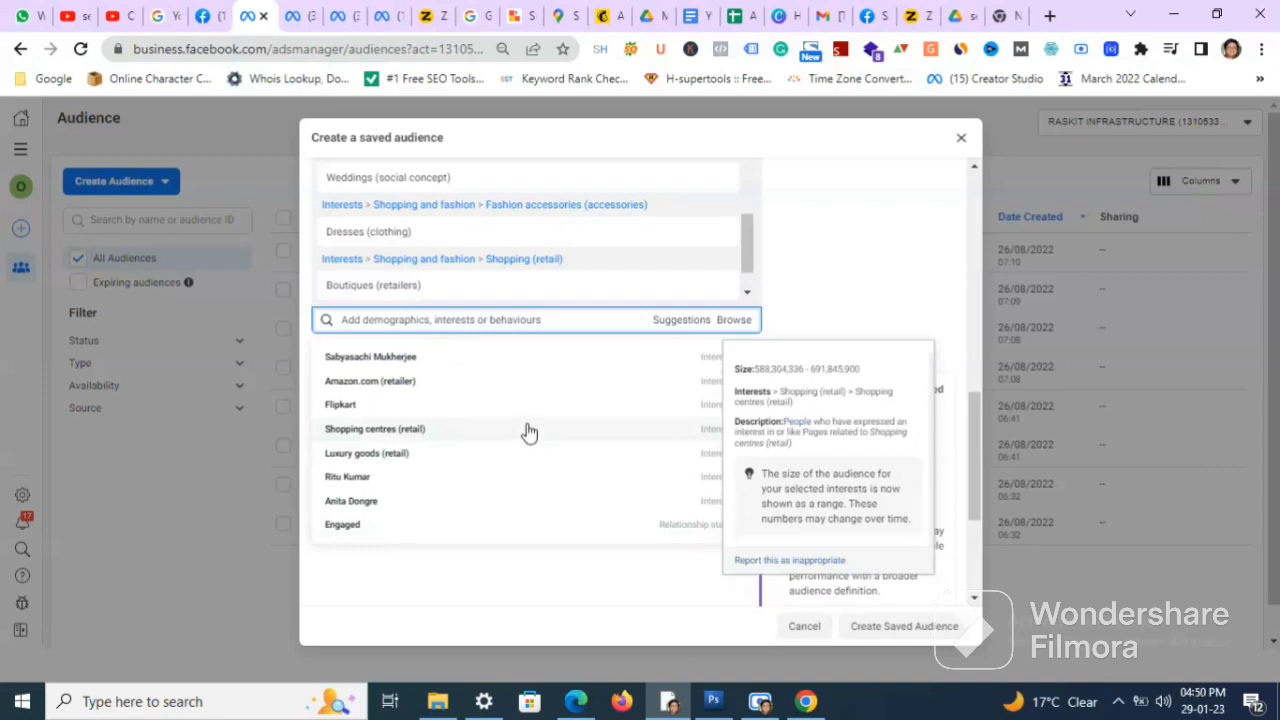
{"action": "left_click", "coordinate": [495, 381]}
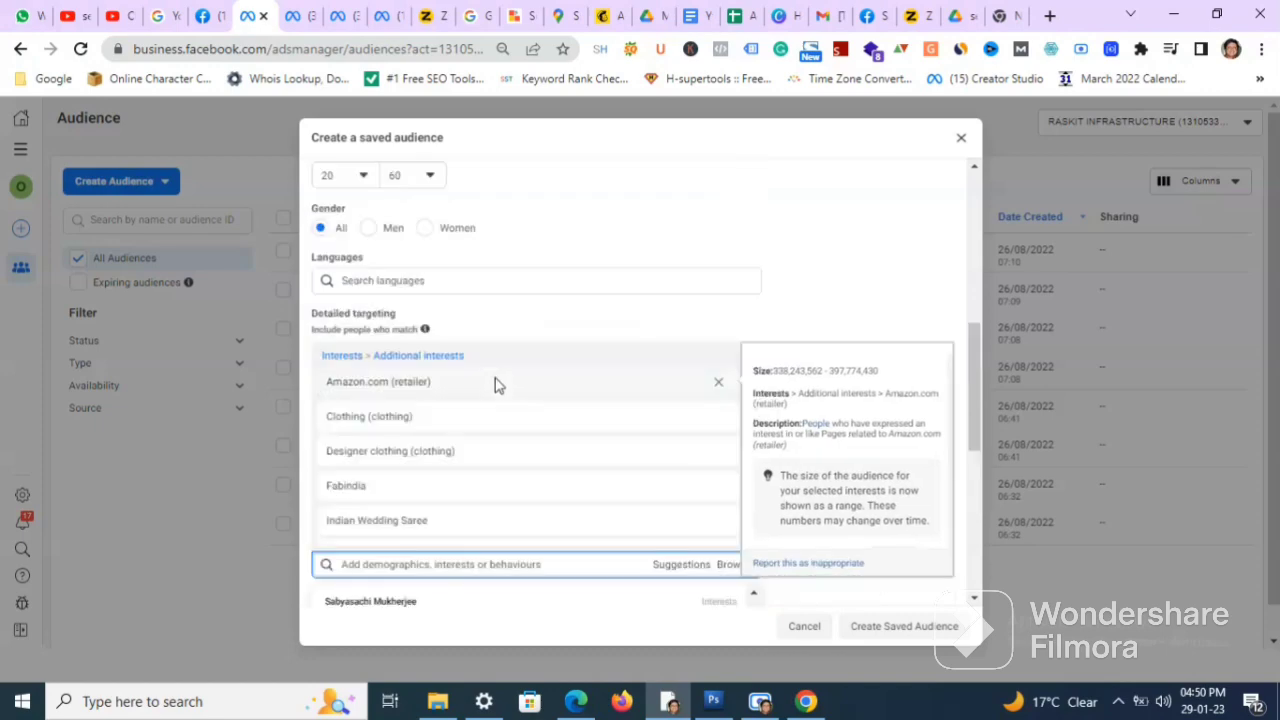
Add the suggested interest Sabyasachi Mukherjee to the detailed targeting and close the suggestion list.
{"action": "scroll", "coordinate": [866, 300], "scroll_direction": "down", "scroll_amount": 3}
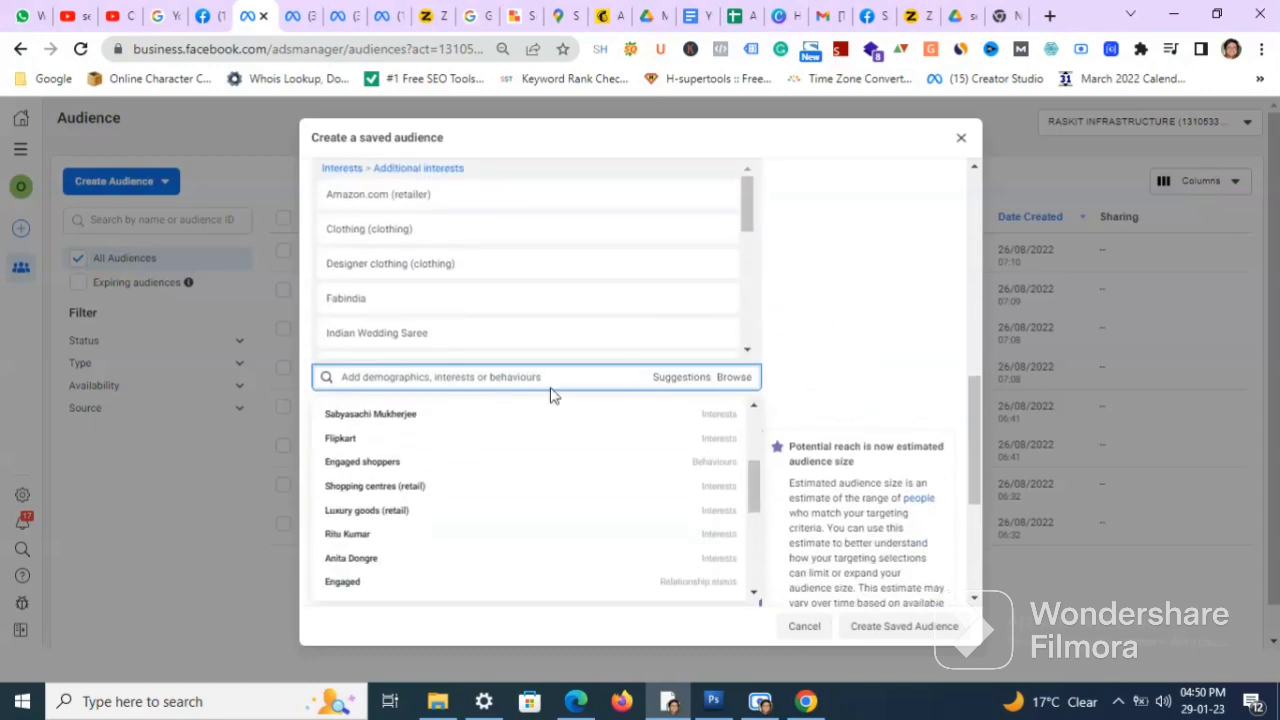
{"action": "left_click", "coordinate": [477, 417]}
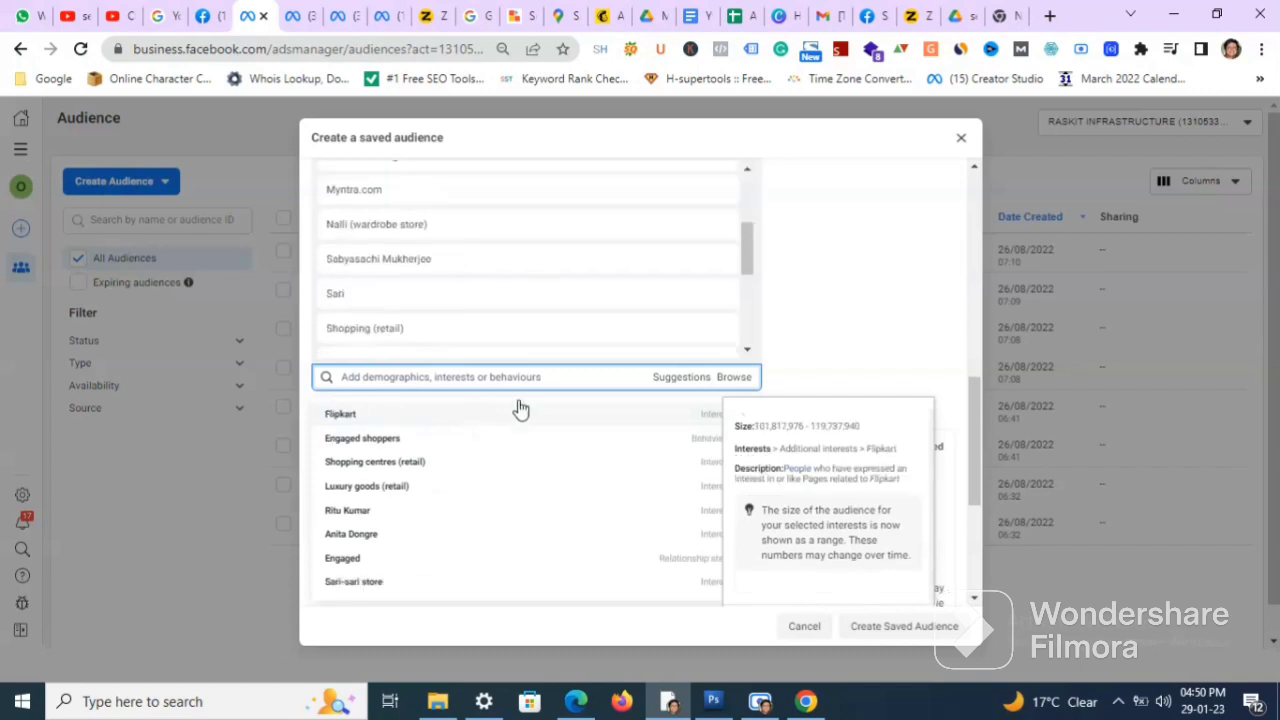
{"action": "left_click", "coordinate": [817, 306]}
{"action": "scroll", "coordinate": [820, 305], "scroll_direction": "down", "scroll_amount": 2}
{"action": "scroll", "coordinate": [800, 300], "scroll_direction": "up", "scroll_amount": 1}
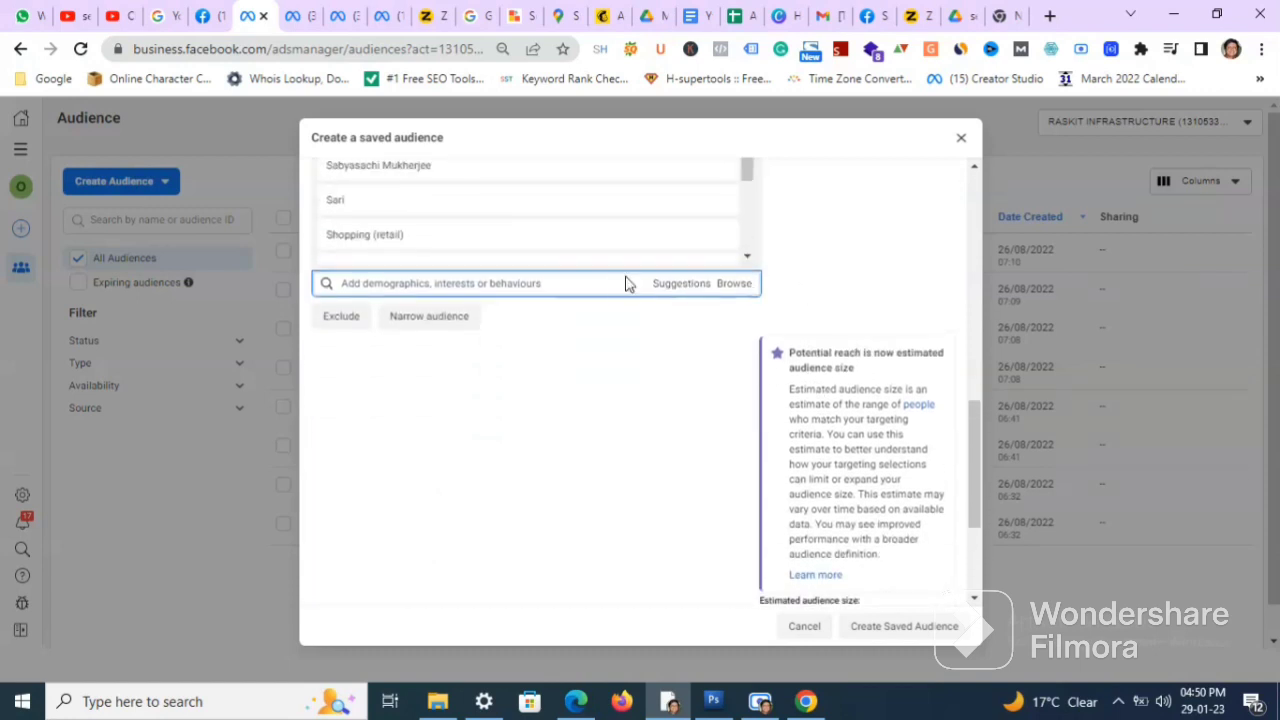
Look through the refreshed targeting suggestions and add the interest Flipkart to the detailed targeting.
{"action": "left_click", "coordinate": [670, 288]}
{"action": "mouse_move", "coordinate": [600, 336]}
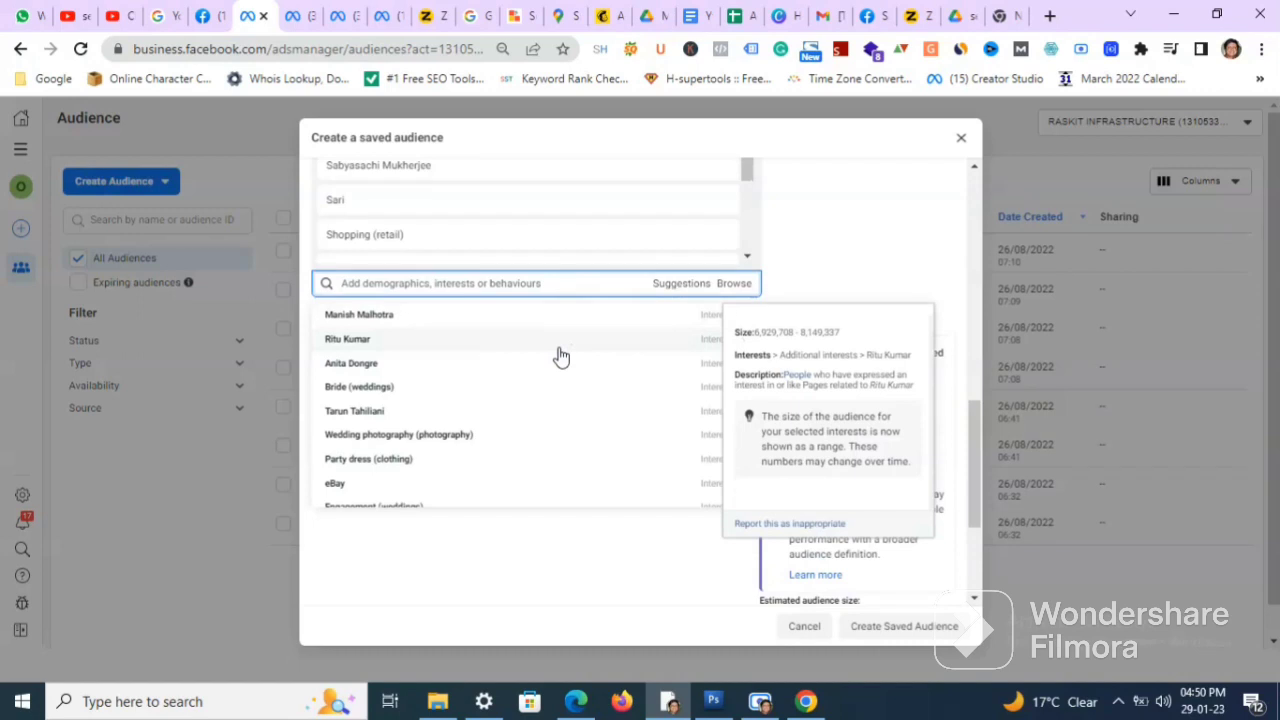
{"action": "scroll", "coordinate": [551, 372], "scroll_direction": "down", "scroll_amount": 1}
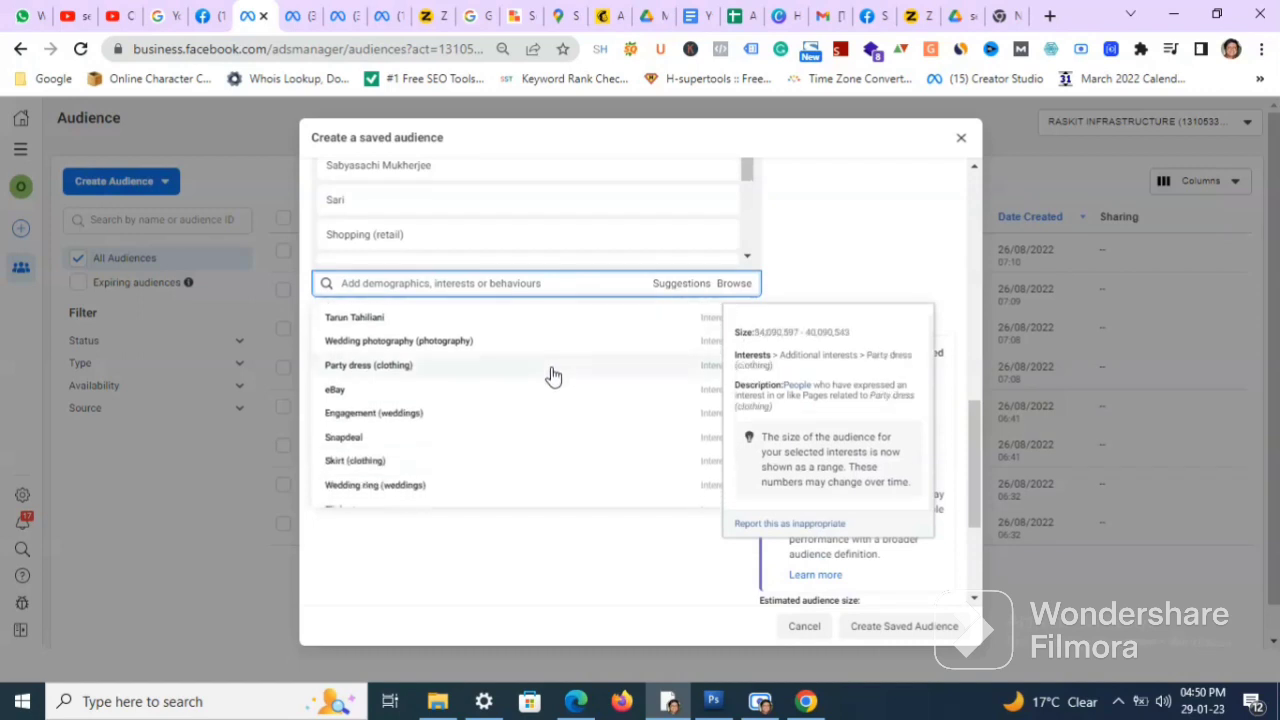
{"action": "scroll", "coordinate": [546, 388], "scroll_direction": "up", "scroll_amount": 1}
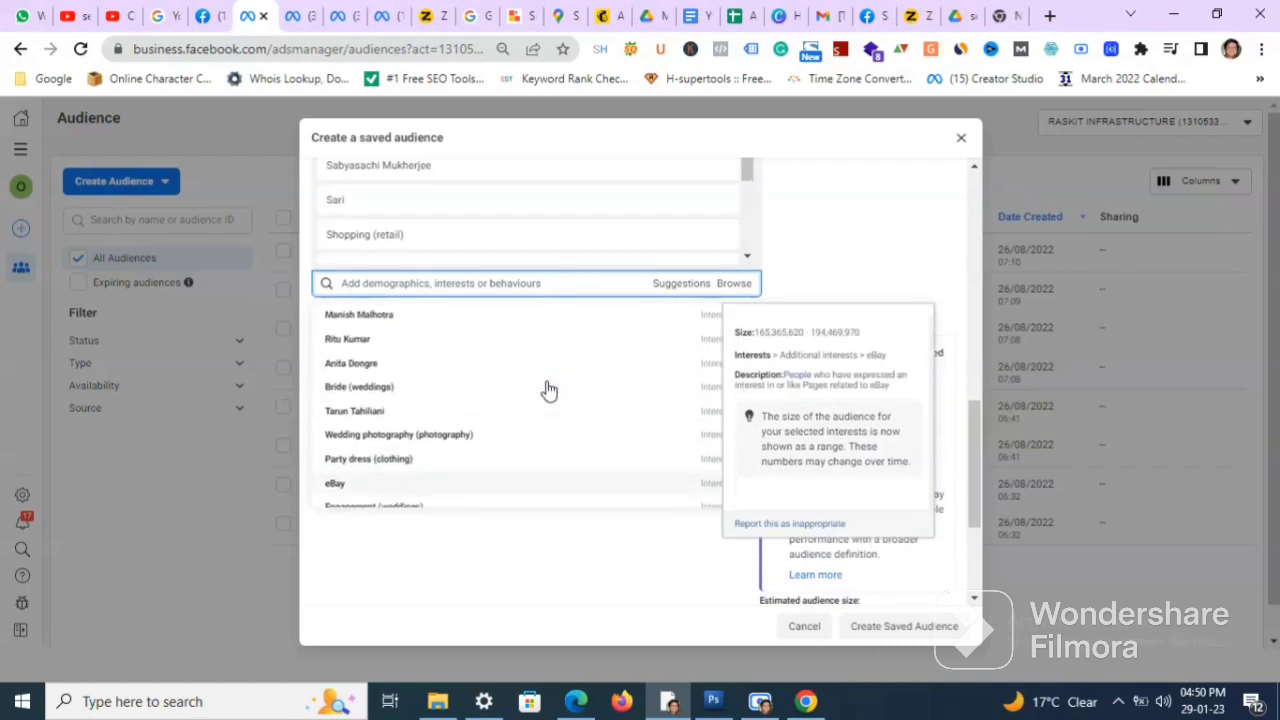
{"action": "scroll", "coordinate": [548, 390], "scroll_direction": "down", "scroll_amount": 2}
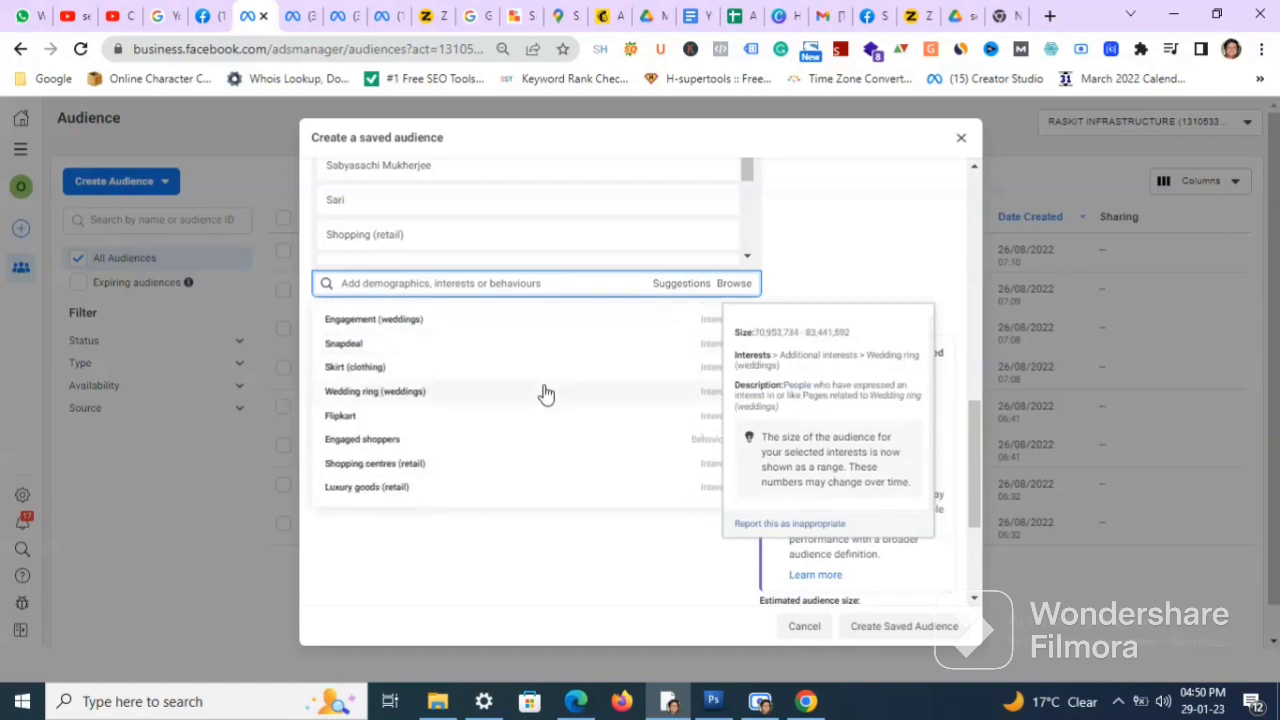
{"action": "left_click", "coordinate": [527, 416]}
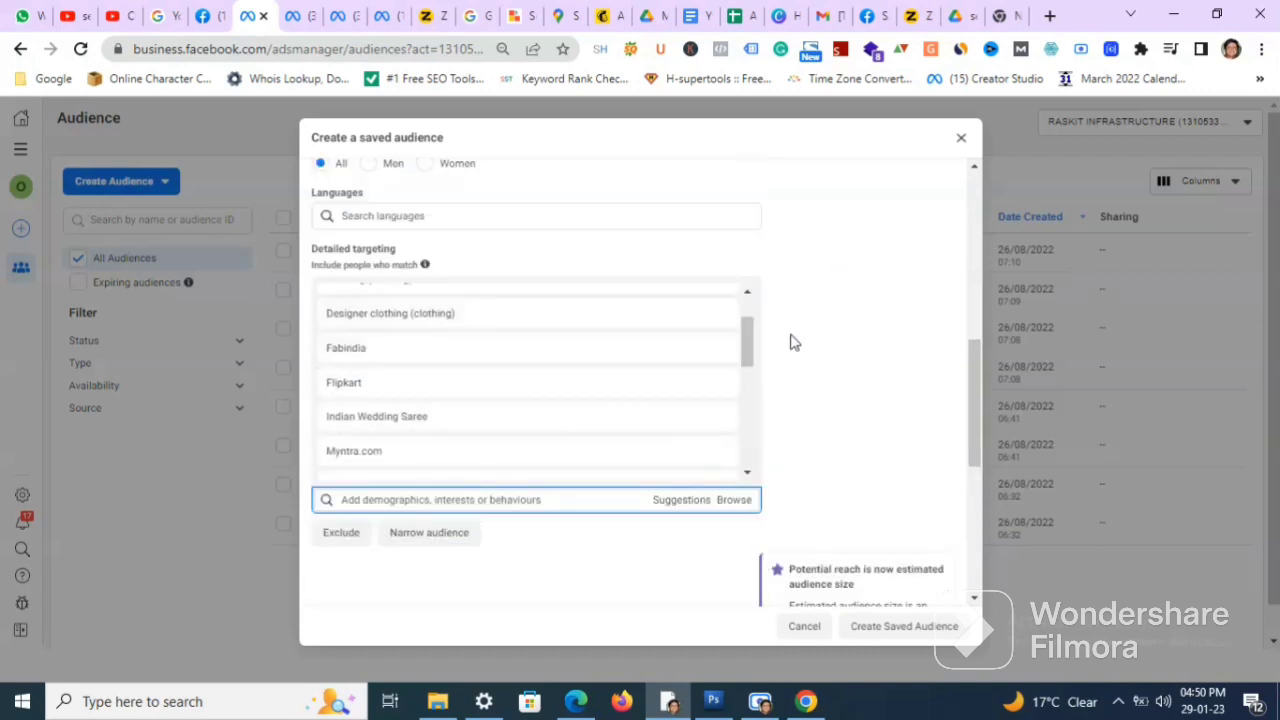
Review the Saree Audience's settings, estimated audience size and audience details, and create the saved audience.
{"action": "scroll", "coordinate": [878, 331], "scroll_direction": "down", "scroll_amount": 2}
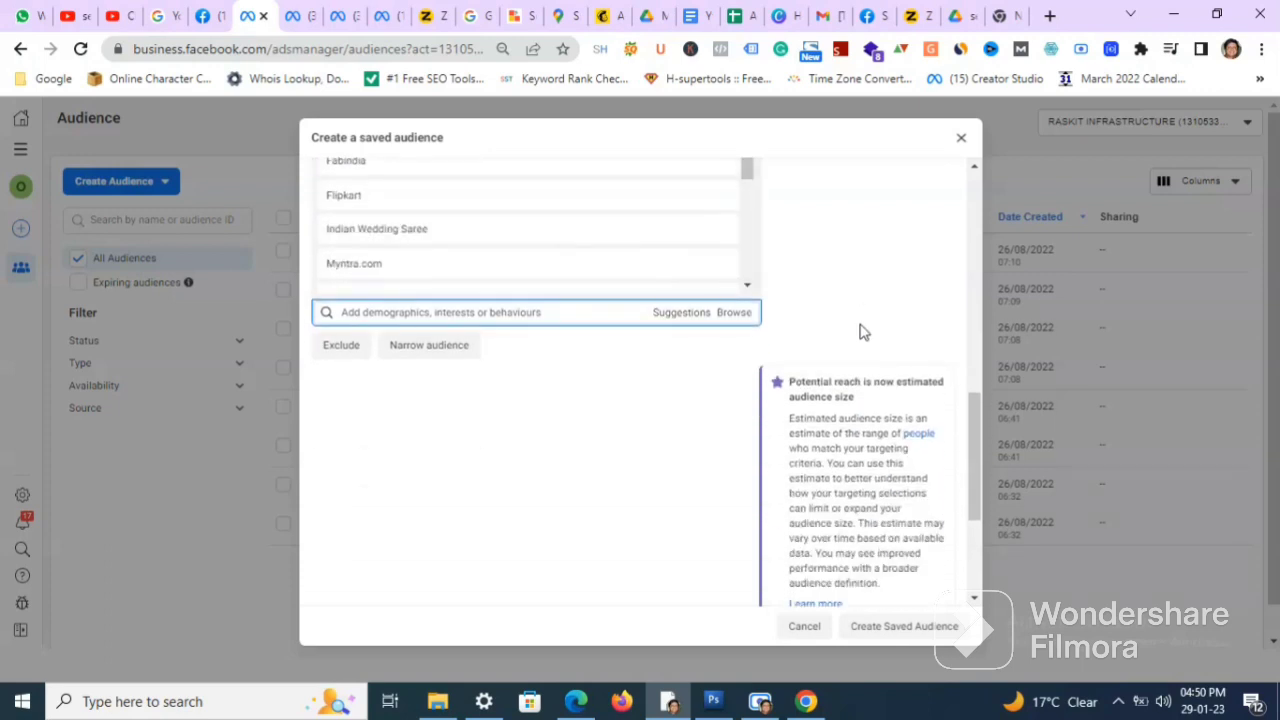
{"action": "scroll", "coordinate": [695, 397], "scroll_direction": "down", "scroll_amount": 3}
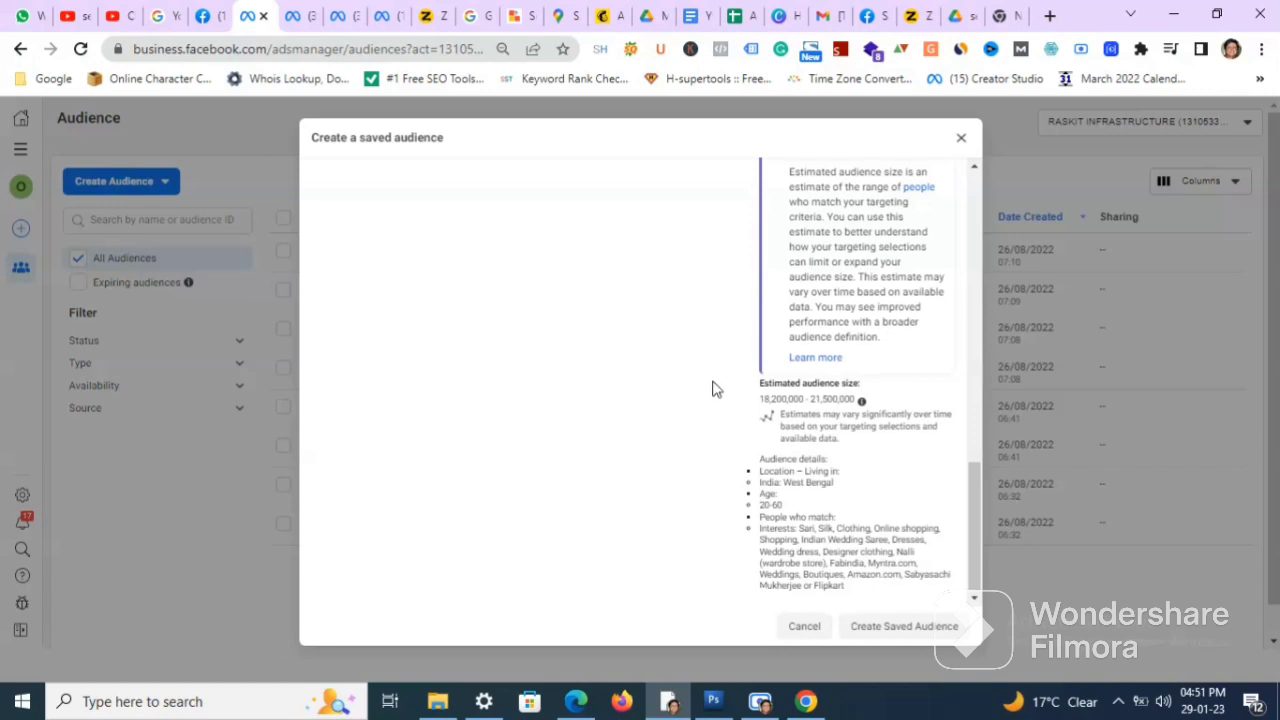
{"action": "scroll", "coordinate": [714, 390], "scroll_direction": "up", "scroll_amount": 5}
{"action": "scroll", "coordinate": [778, 388], "scroll_direction": "up", "scroll_amount": 5}
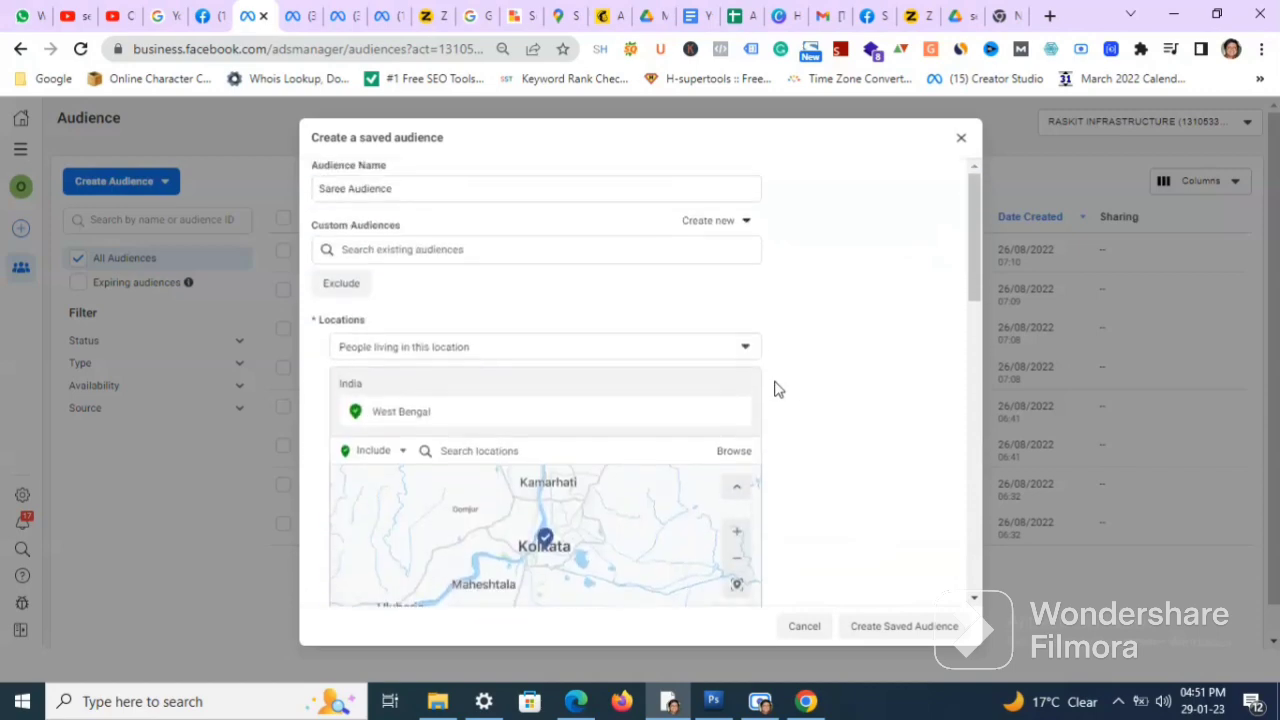
{"action": "scroll", "coordinate": [806, 391], "scroll_direction": "down", "scroll_amount": 10}
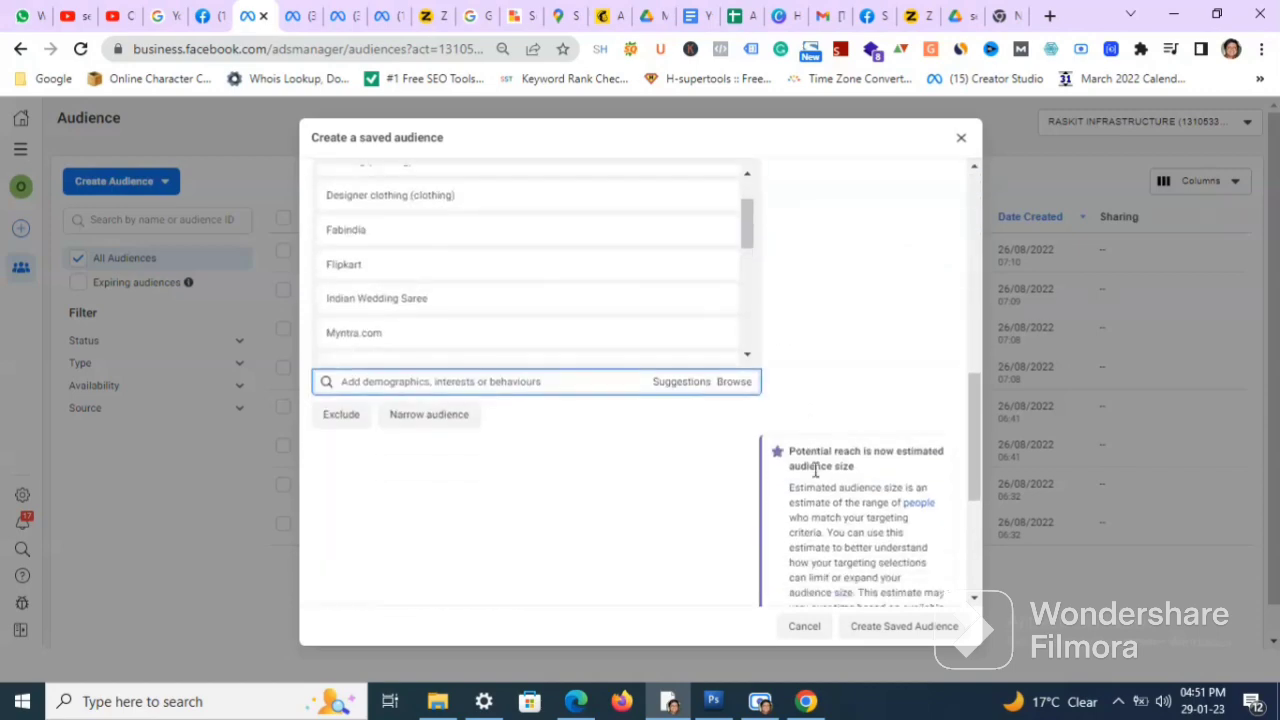
{"action": "left_click", "coordinate": [886, 628]}
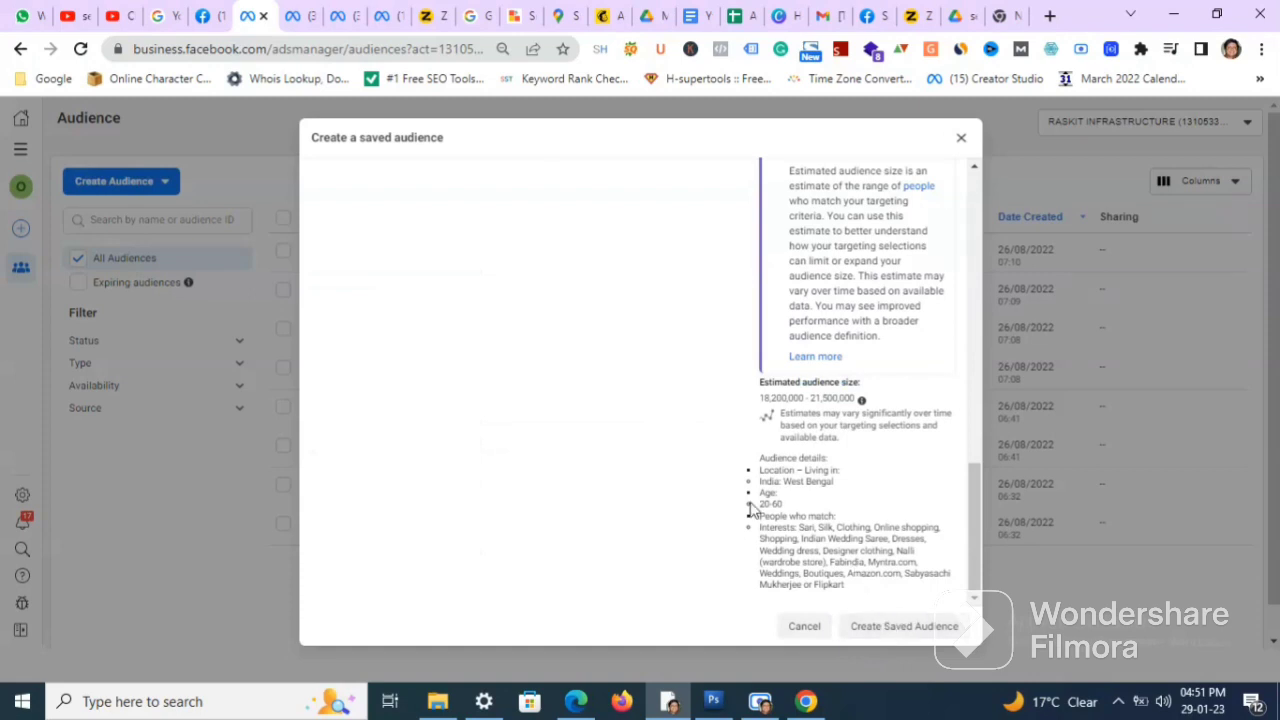